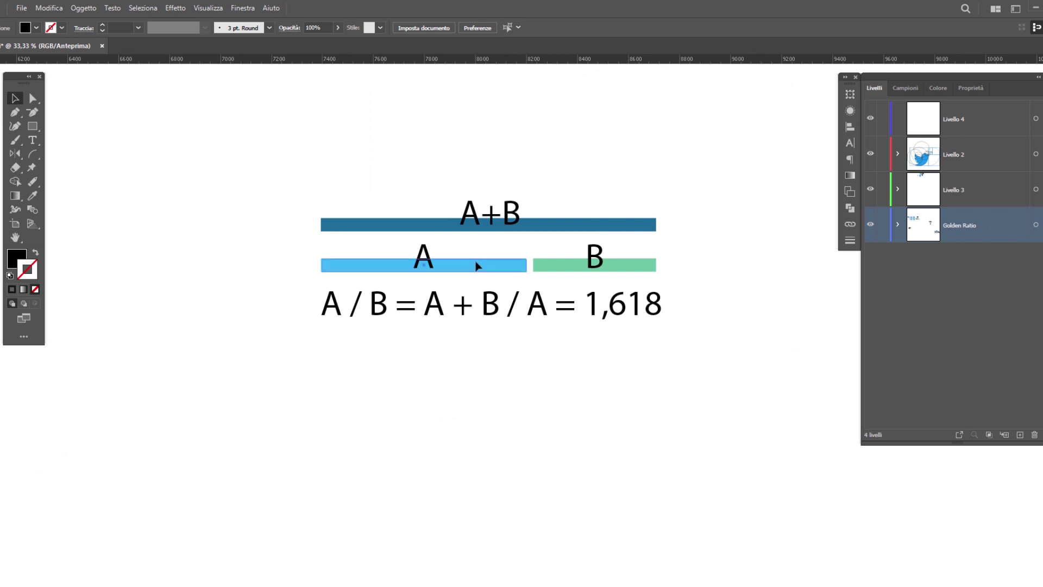
Select the light-blue A, green B and dark A+B bars in turn to compare them, then deselect.
{"action": "left_click", "coordinate": [478, 266]}
{"action": "left_click", "coordinate": [636, 267]}
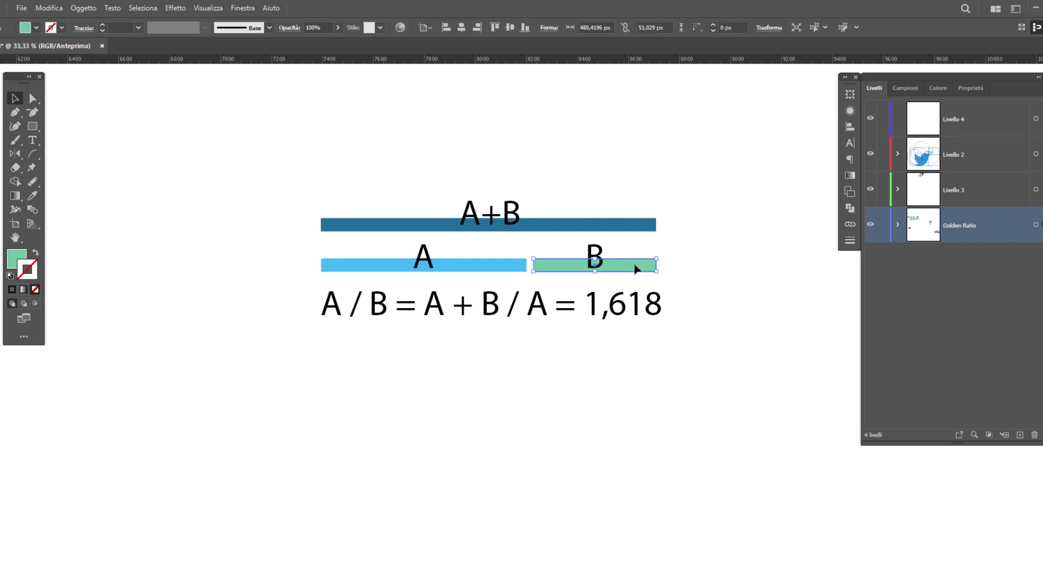
{"action": "left_click", "coordinate": [445, 269]}
{"action": "left_click", "coordinate": [603, 263]}
{"action": "left_click", "coordinate": [560, 230]}
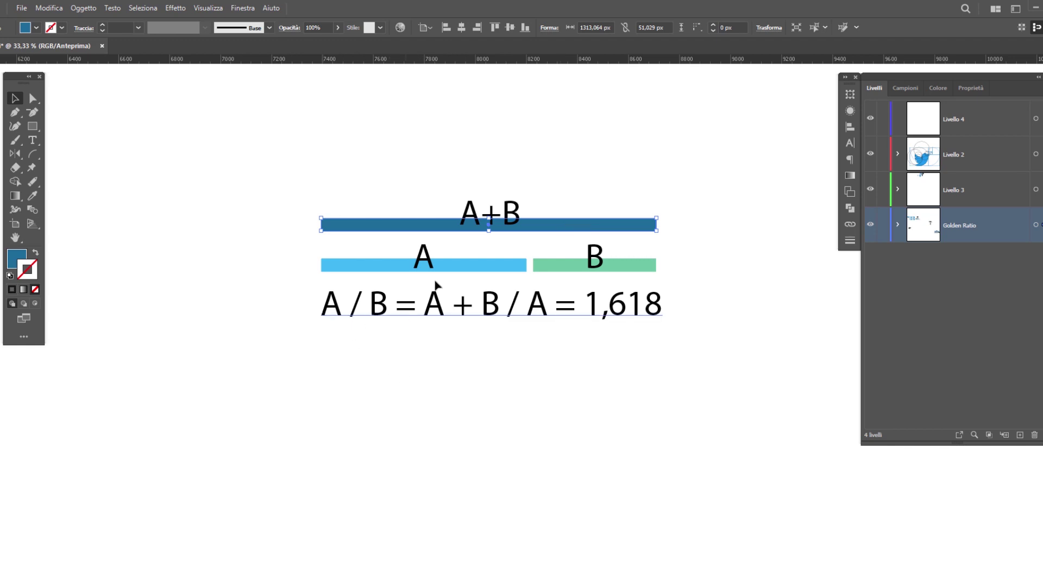
{"action": "left_click", "coordinate": [609, 408]}
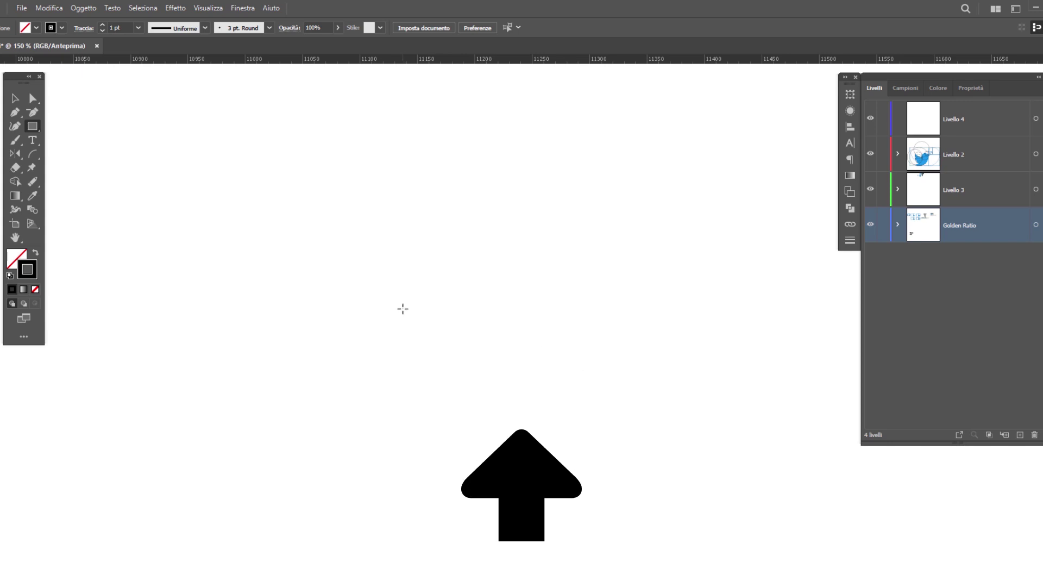
Draw a 66 px square and place a copy directly above it.
{"action": "left_click_drag", "start_coordinate": [400, 304], "coordinate": [475, 379]}
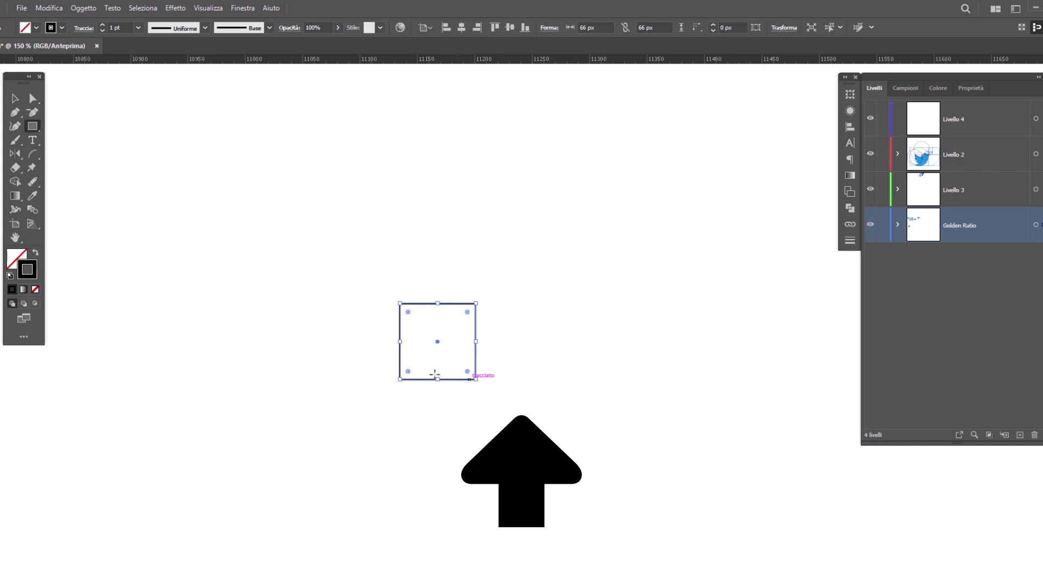
{"action": "key", "text": "v"}
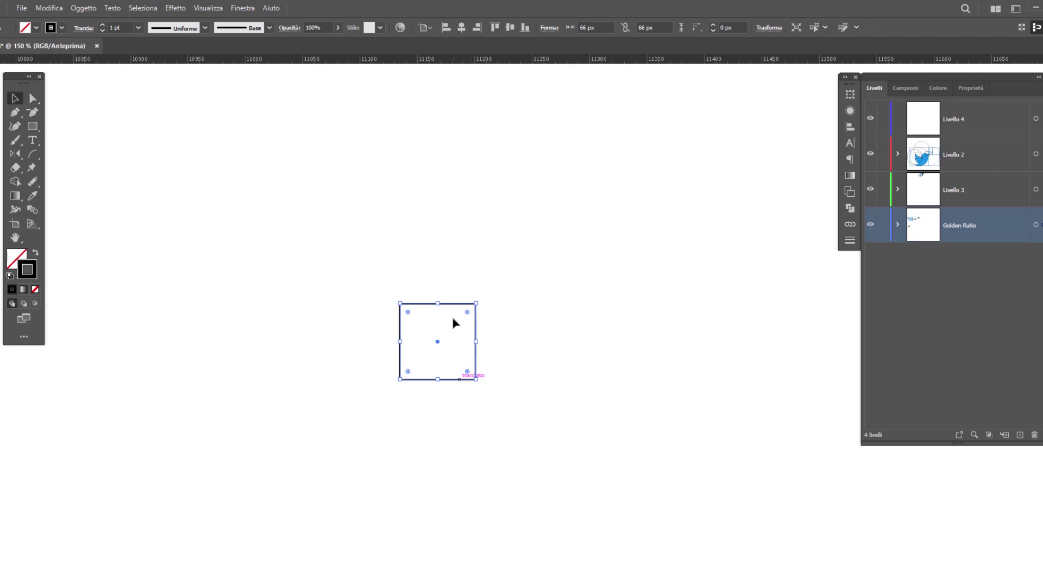
{"action": "left_click_drag", "start_coordinate": [459, 372], "coordinate": [455, 230]}
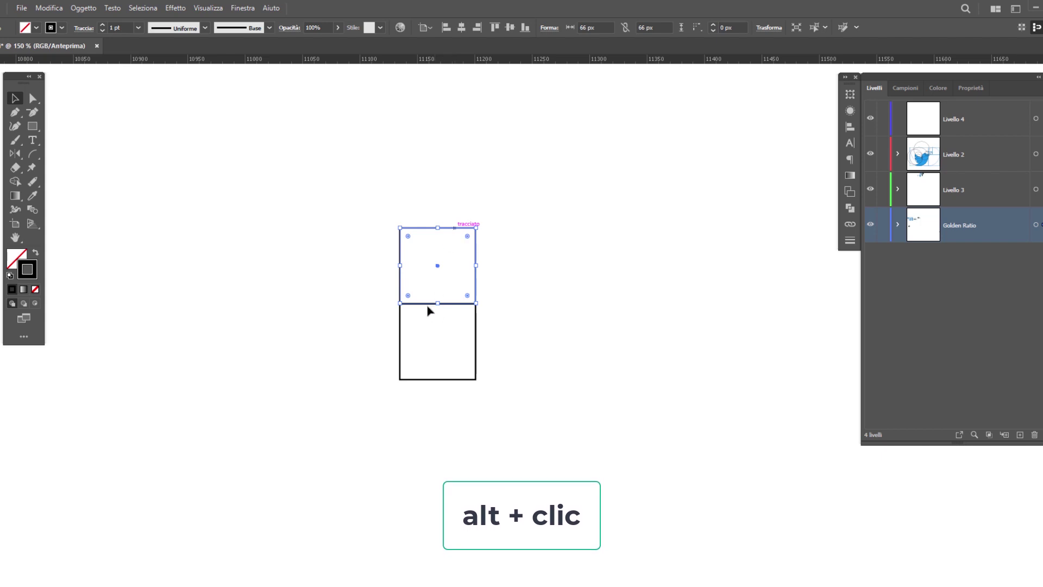
Add adjoining 132, 198 and 330 px squares to complete the golden rectangle.
{"action": "key", "text": "m"}
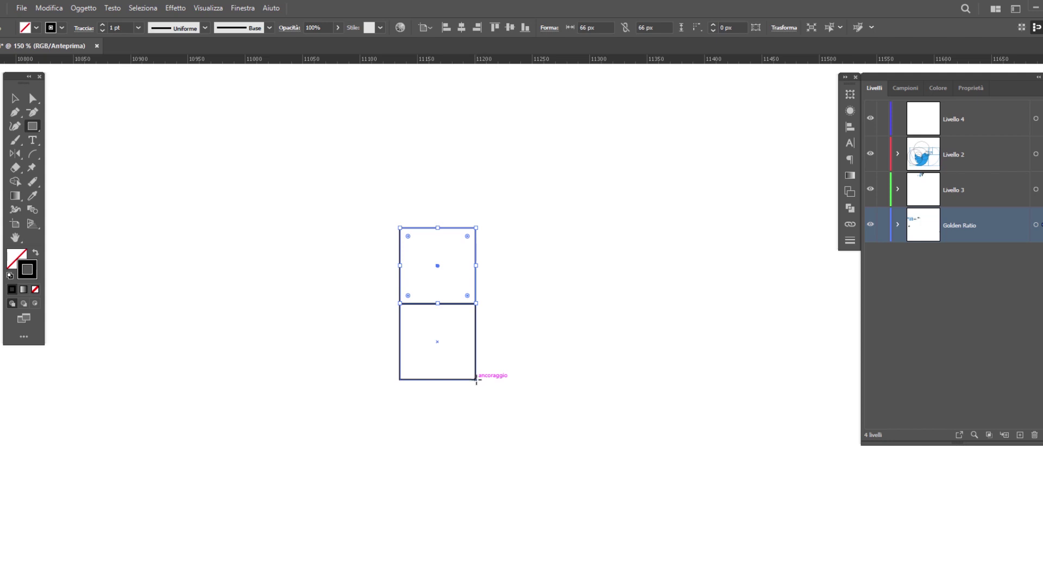
{"action": "left_click_drag", "start_coordinate": [477, 379], "coordinate": [627, 266]}
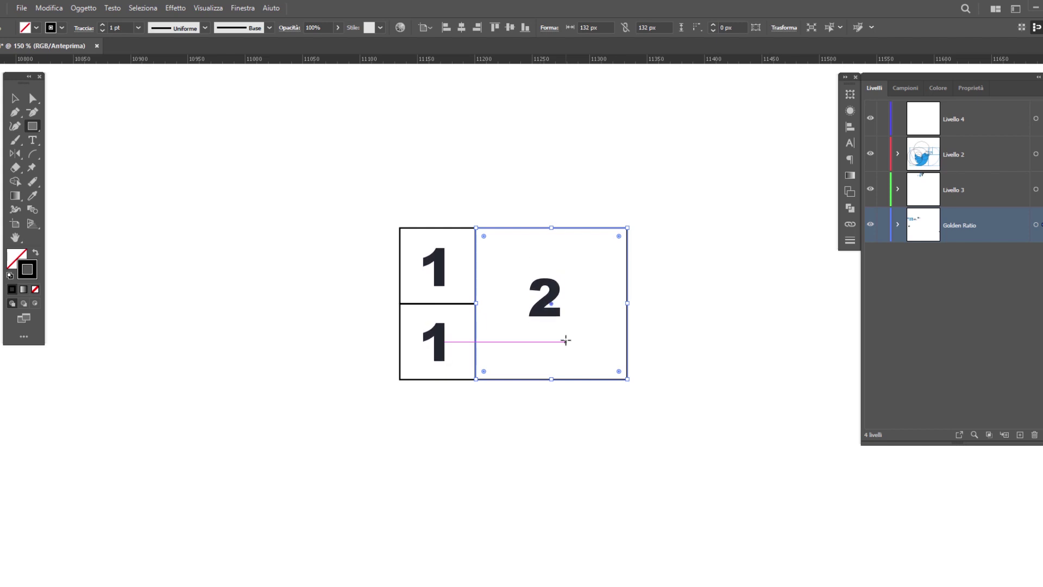
{"action": "scroll", "coordinate": [451, 380], "scroll_direction": "up", "scroll_amount": 3}
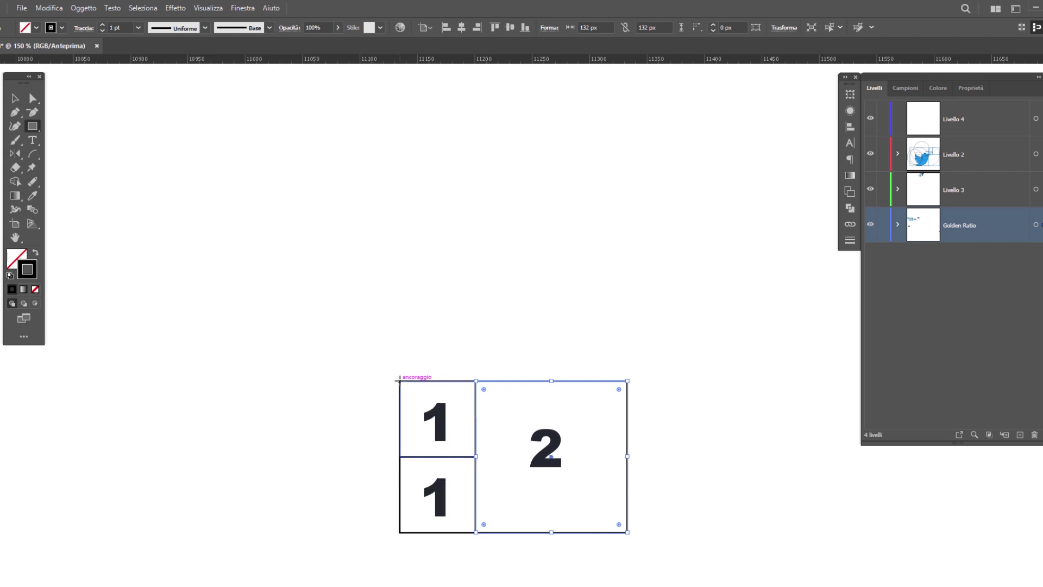
{"action": "left_click_drag", "start_coordinate": [399, 380], "coordinate": [627, 153]}
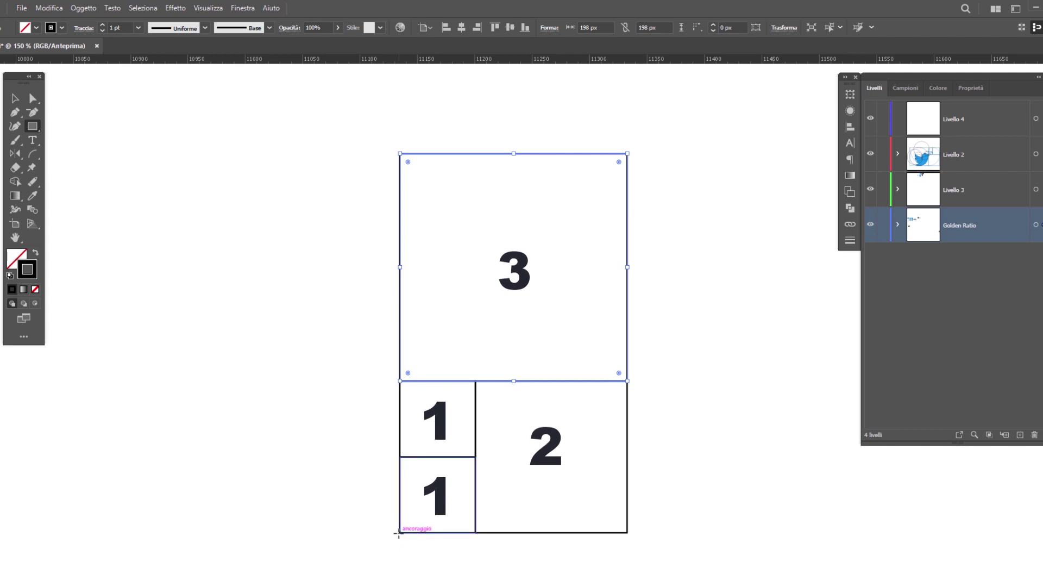
{"action": "left_click_drag", "start_coordinate": [400, 532], "coordinate": [393, 526]}
{"action": "left_click_drag", "start_coordinate": [333, 459], "coordinate": [21, 154]}
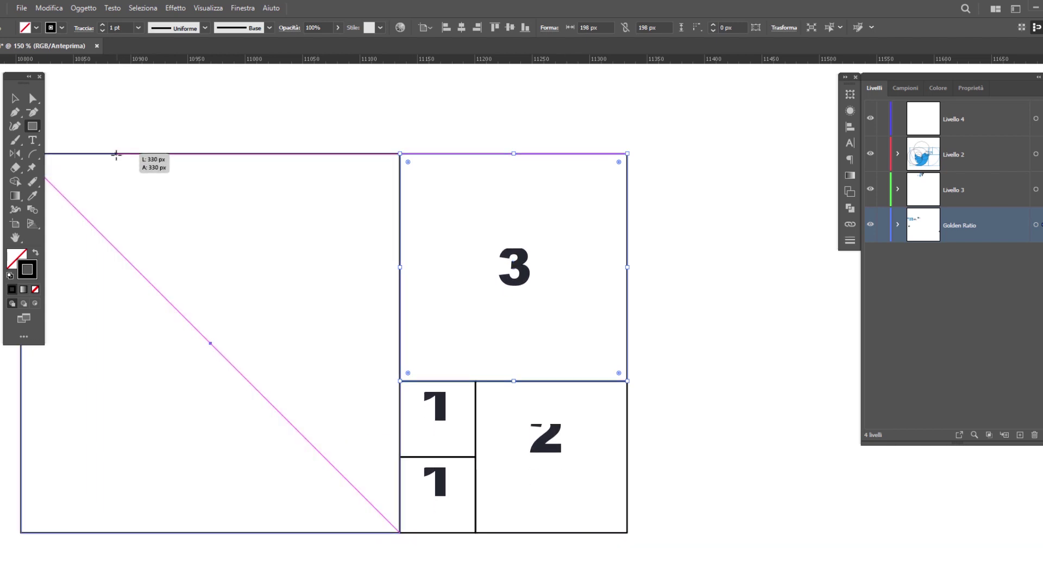
{"action": "left_click", "coordinate": [95, 242]}
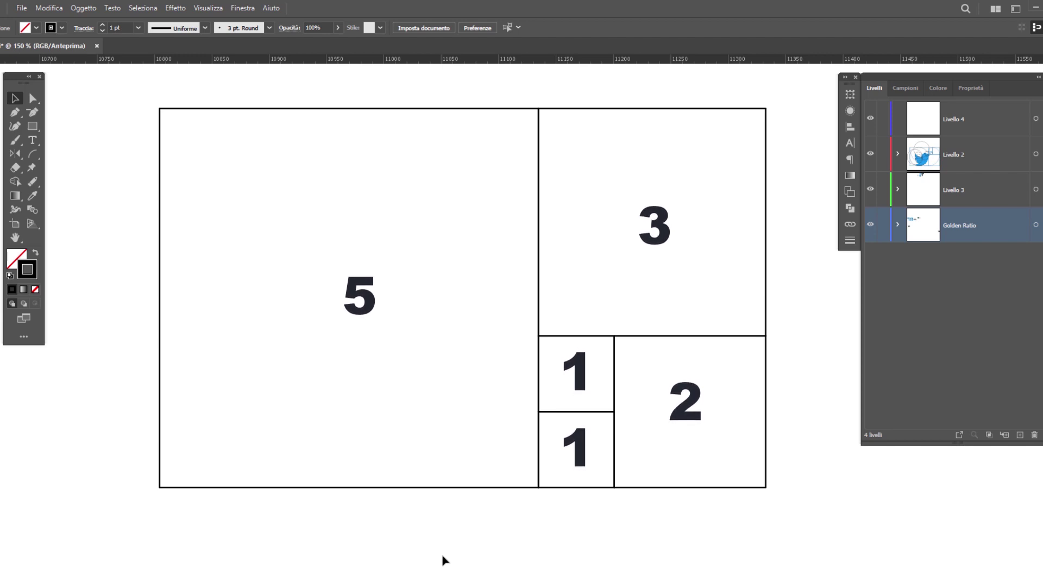
Draw corner-to-corner quarter-circle arcs in all five squares, from the largest to the smallest.
{"action": "left_click", "coordinate": [33, 153]}
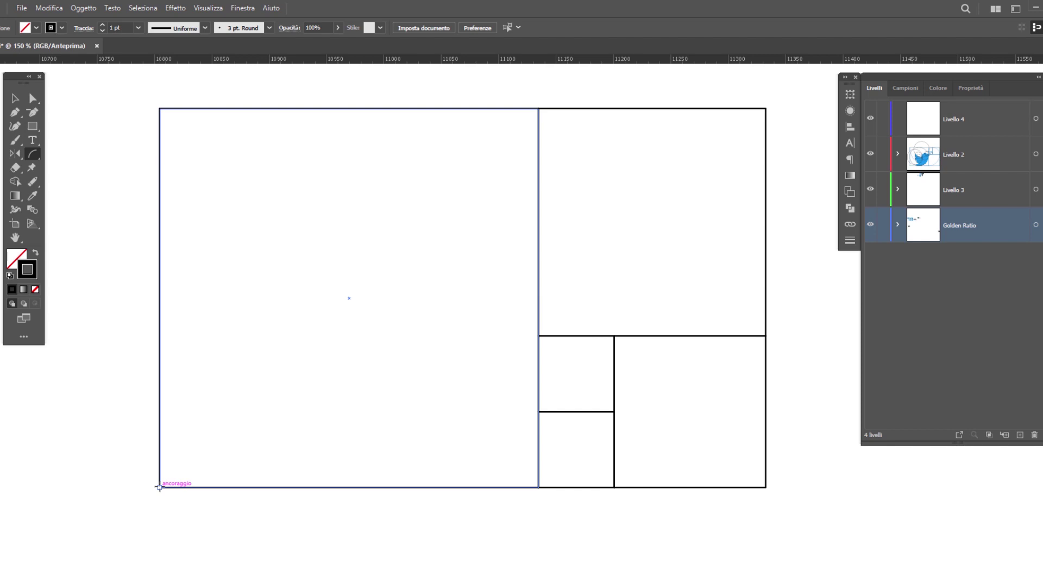
{"action": "mouse_move", "coordinate": [159, 486]}
{"action": "left_mouse_down"}
{"action": "mouse_move", "coordinate": [511, 116]}
{"action": "mouse_move", "coordinate": [538, 108]}
{"action": "left_mouse_up"}
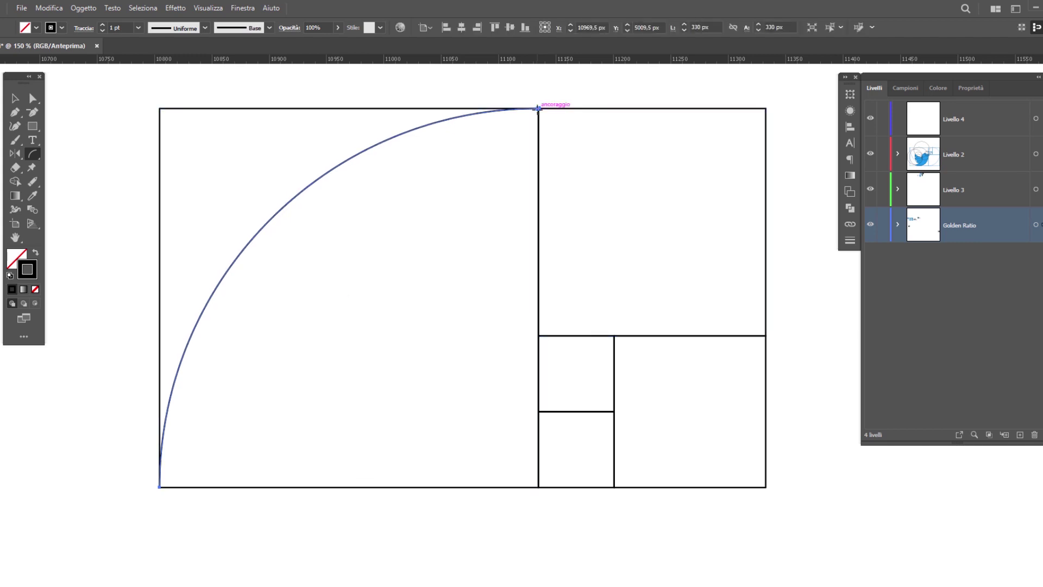
{"action": "mouse_move", "coordinate": [766, 336]}
{"action": "left_mouse_down"}
{"action": "mouse_move", "coordinate": [593, 128]}
{"action": "mouse_move", "coordinate": [537, 109]}
{"action": "left_mouse_up"}
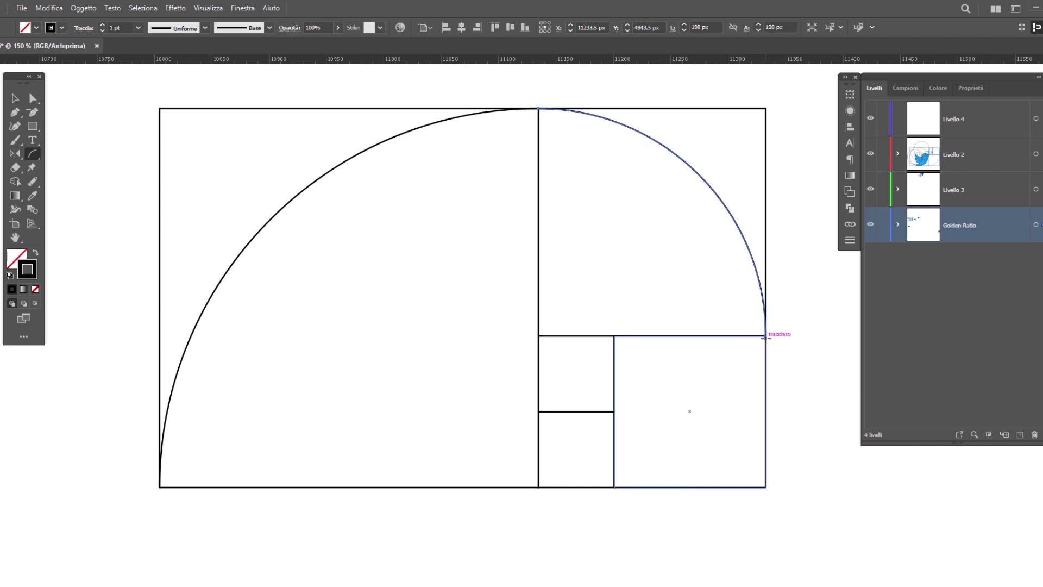
{"action": "left_click_drag", "start_coordinate": [766, 335], "coordinate": [614, 487]}
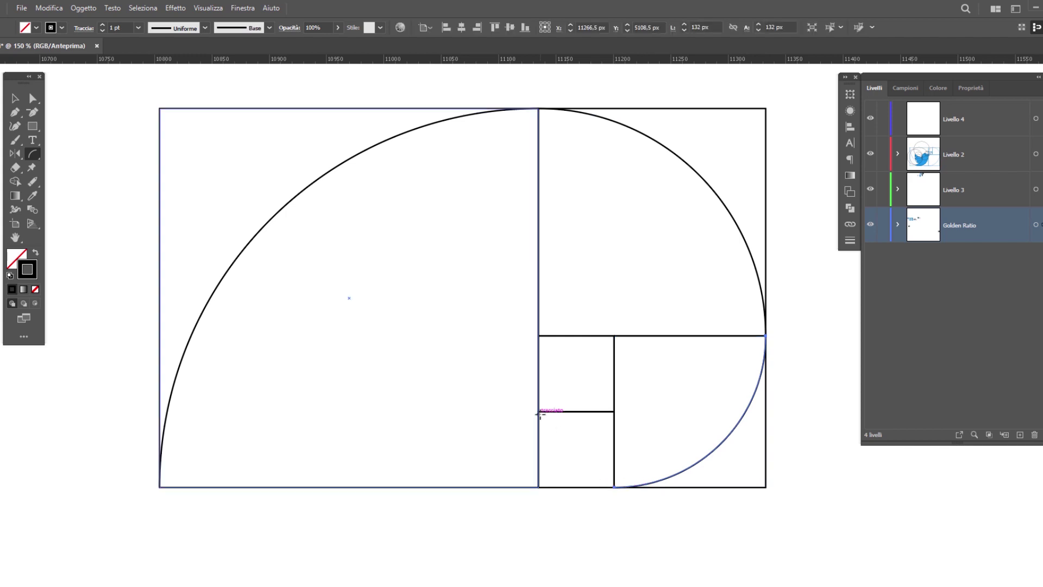
{"action": "left_click_drag", "start_coordinate": [538, 411], "coordinate": [614, 487]}
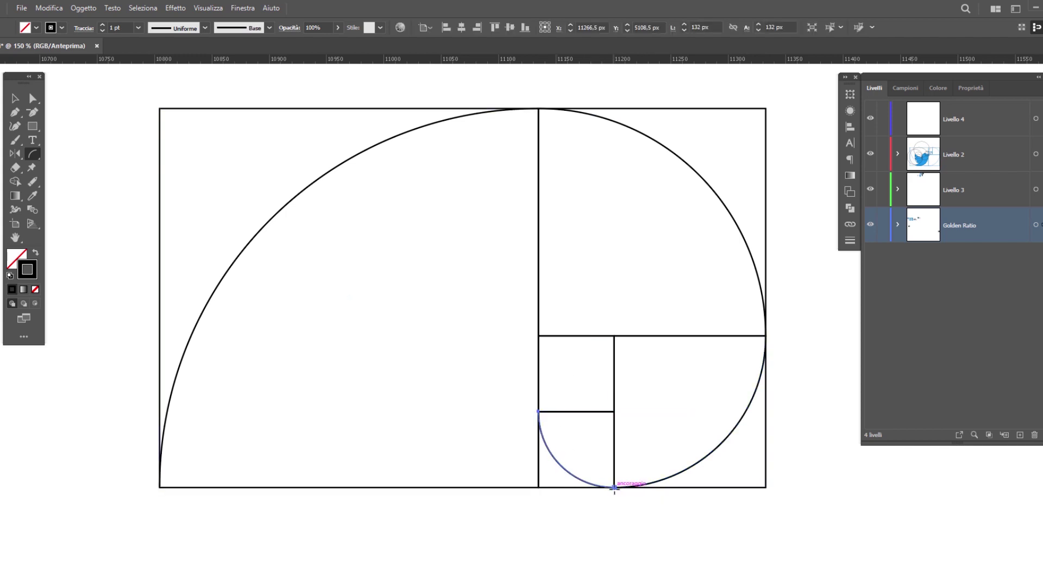
{"action": "left_click_drag", "start_coordinate": [537, 412], "coordinate": [614, 336]}
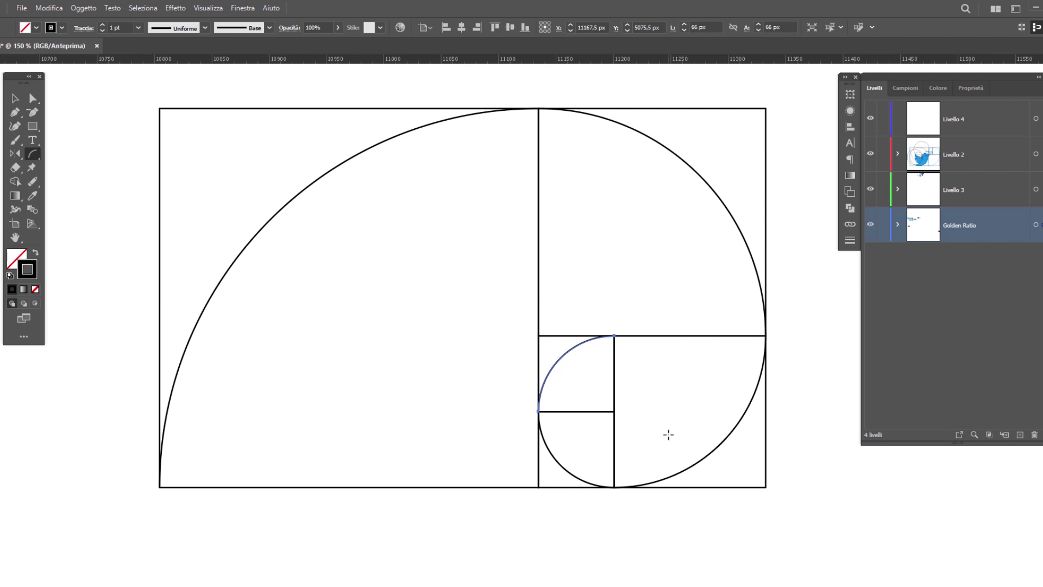
{"action": "key", "text": "v"}
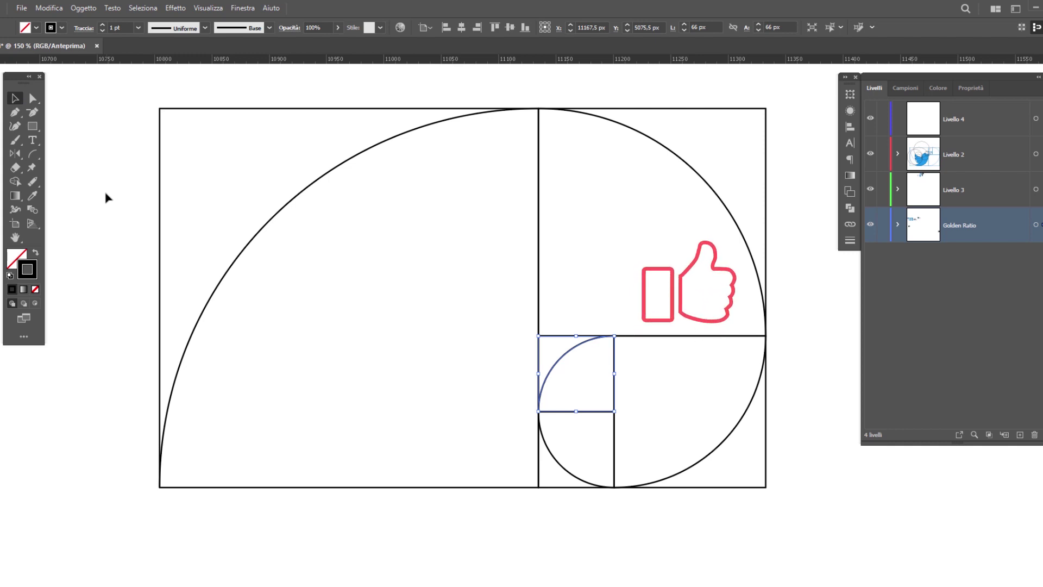
{"action": "left_click", "coordinate": [32, 124]}
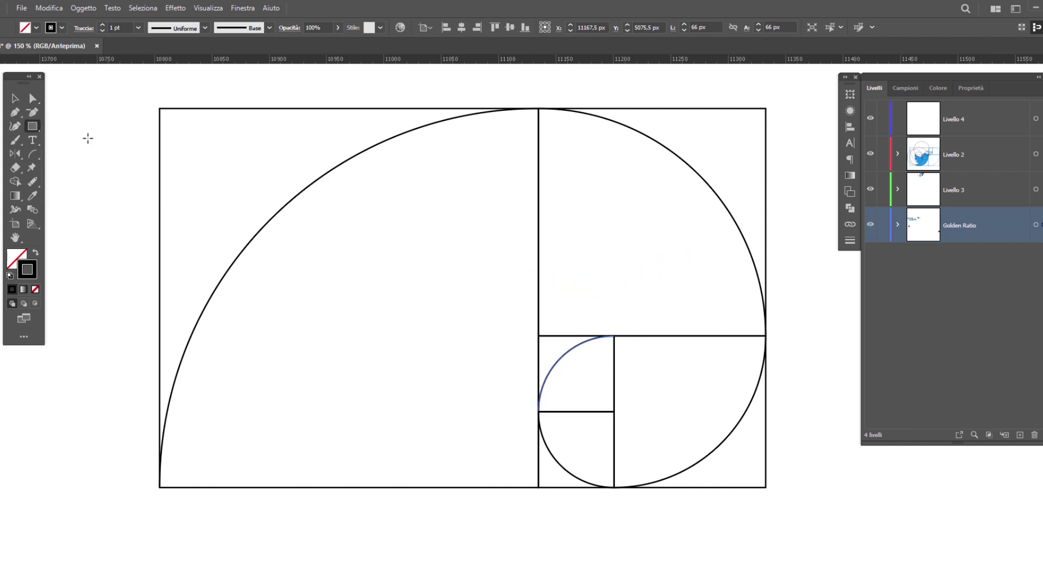
{"action": "key", "text": "l"}
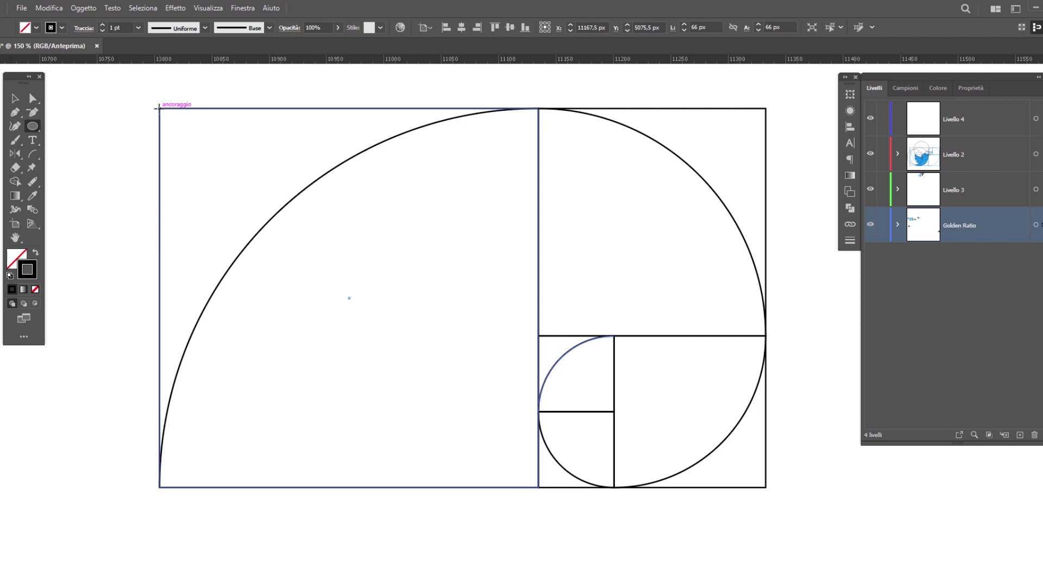
Inscribe circles in the largest, upper-right, lower-right and both small squares.
{"action": "left_click_drag", "start_coordinate": [159, 108], "coordinate": [537, 436]}
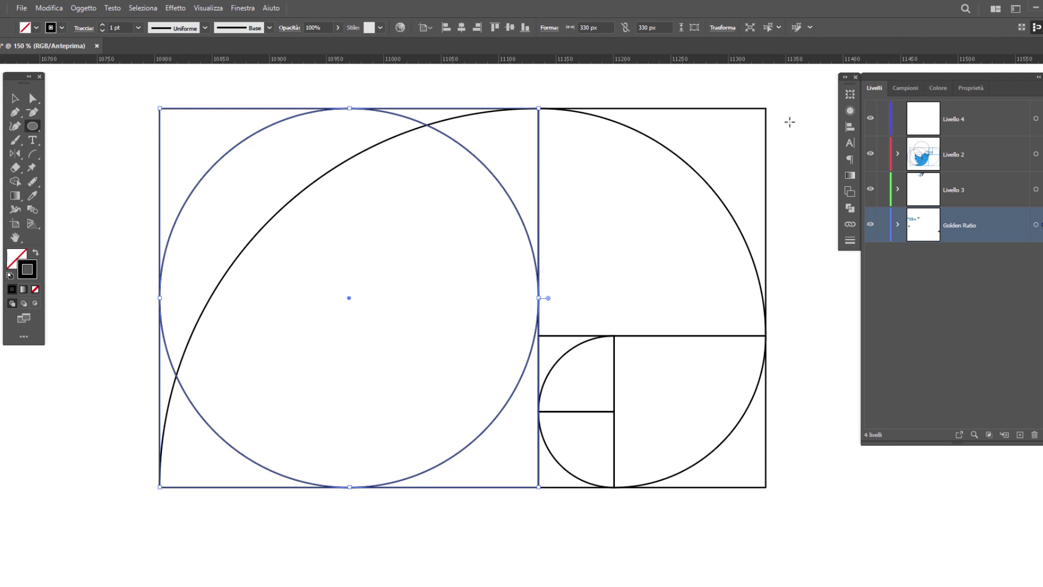
{"action": "left_click_drag", "start_coordinate": [766, 108], "coordinate": [587, 271]}
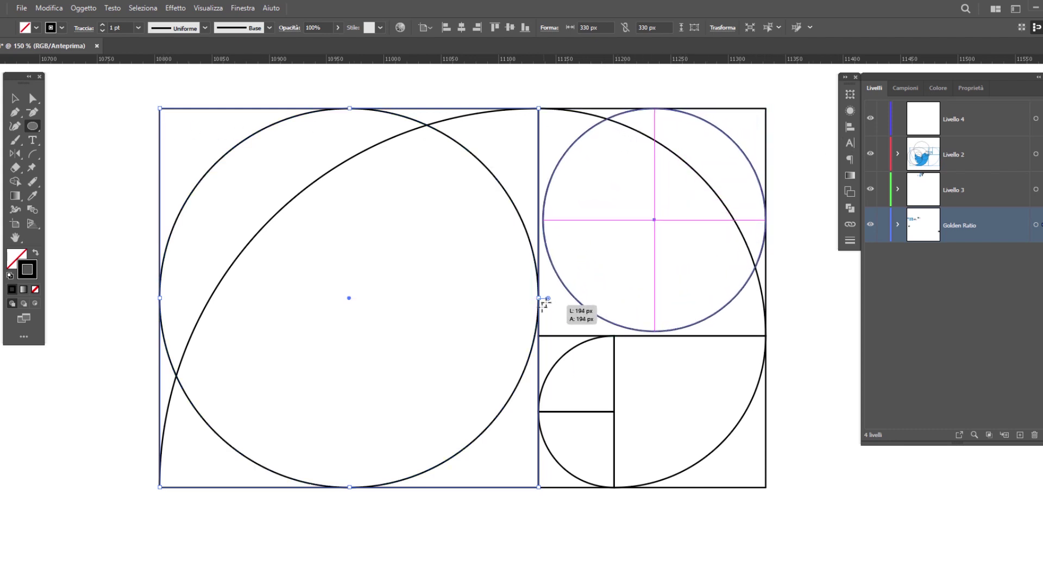
{"action": "left_click_drag", "start_coordinate": [587, 271], "coordinate": [543, 304]}
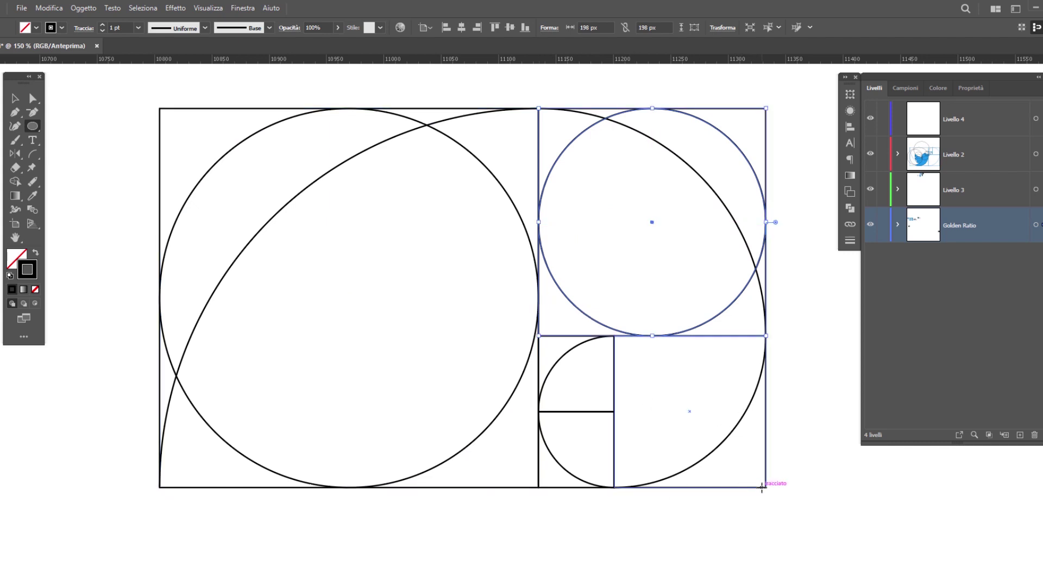
{"action": "left_click_drag", "start_coordinate": [766, 487], "coordinate": [615, 336]}
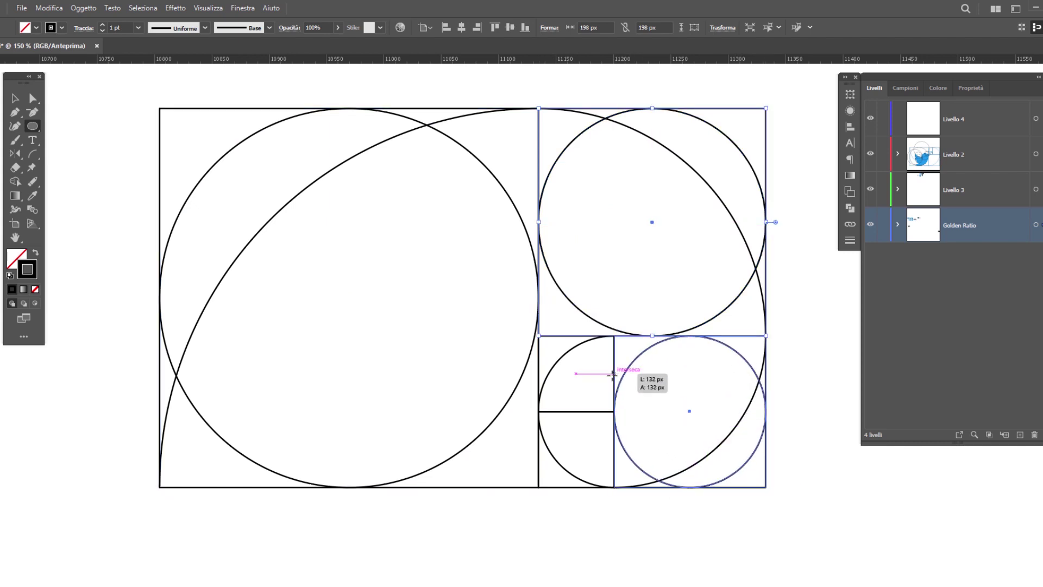
{"action": "left_click_drag", "start_coordinate": [538, 411], "coordinate": [615, 487]}
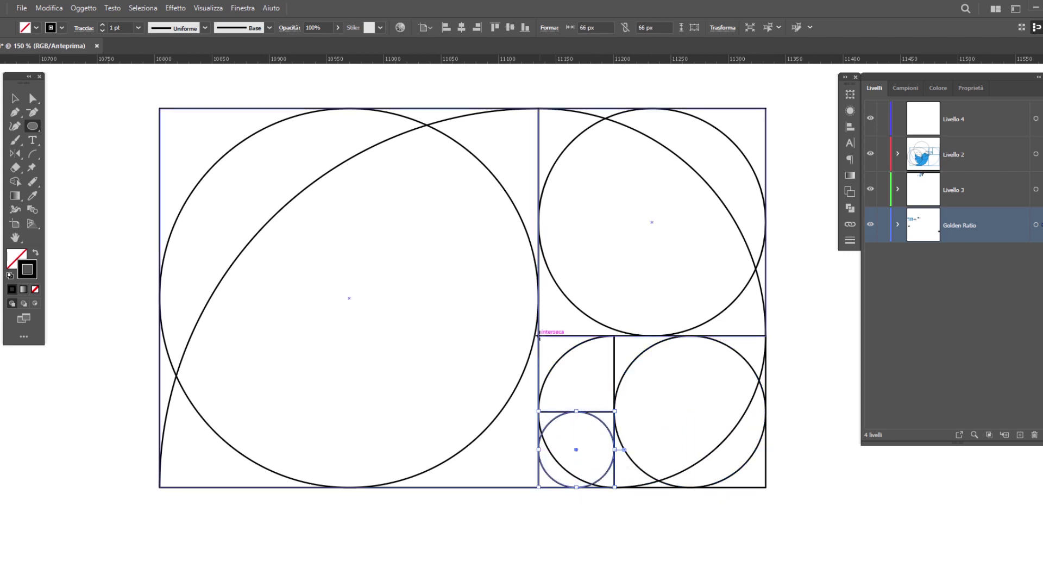
{"action": "left_click_drag", "start_coordinate": [538, 336], "coordinate": [614, 411]}
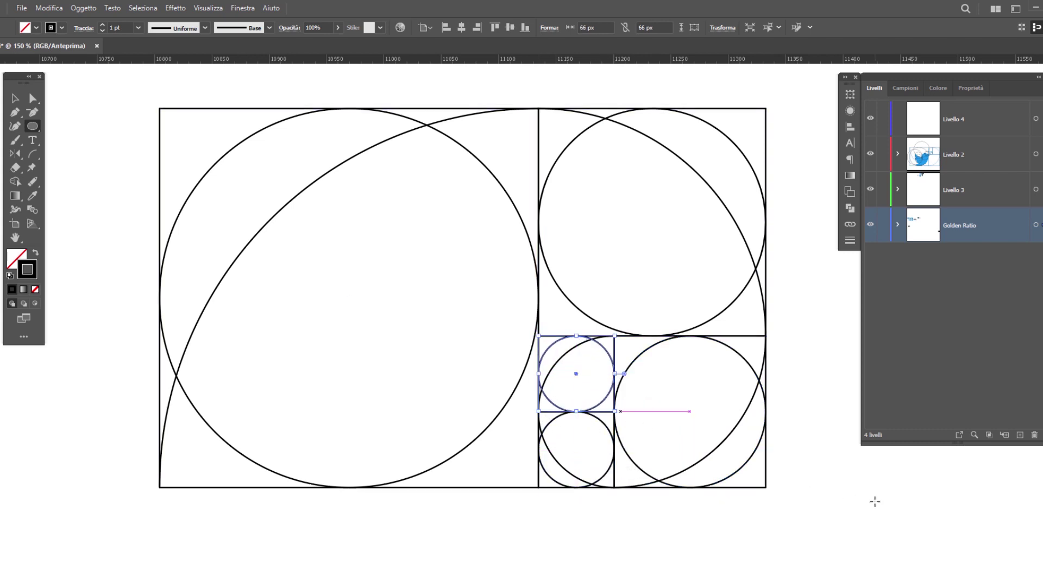
{"action": "left_click", "coordinate": [16, 98]}
{"action": "left_click", "coordinate": [202, 121]}
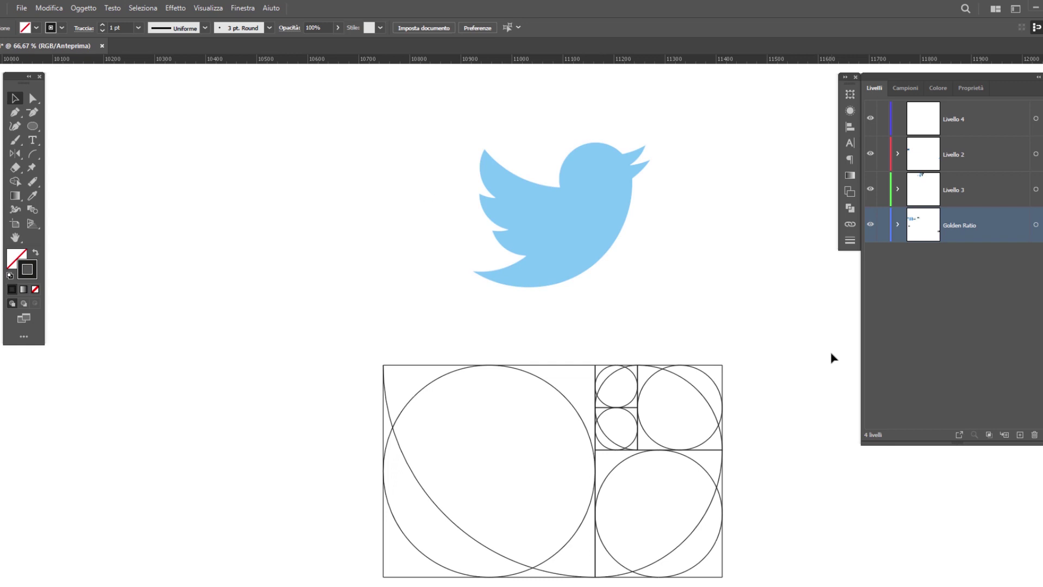
Delete the lower-right, upper-right and large spiral arcs.
{"action": "left_click", "coordinate": [720, 482]}
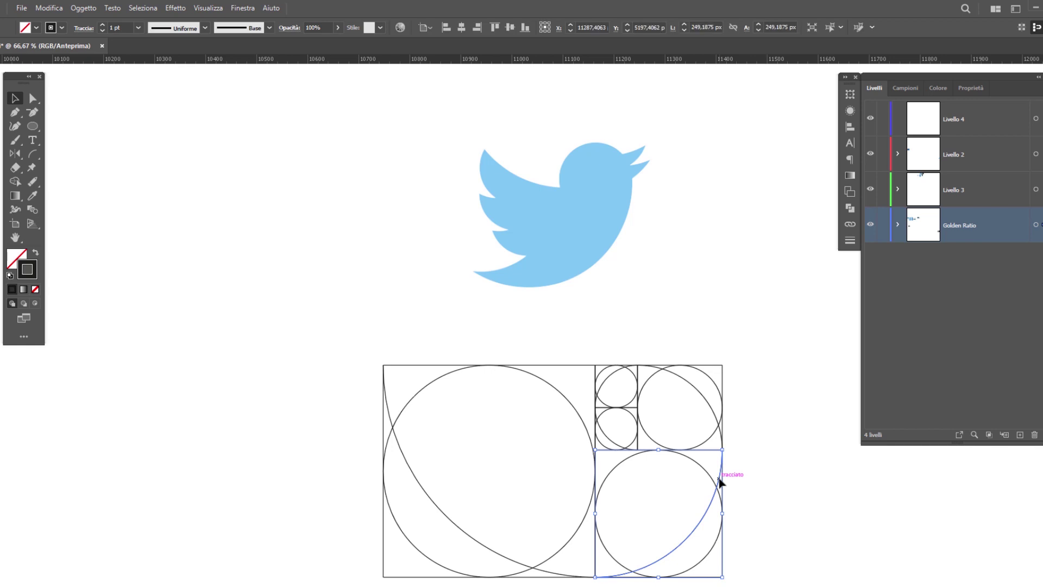
{"action": "left_click", "coordinate": [695, 392], "text": "shift"}
{"action": "left_click", "coordinate": [407, 458], "text": "shift"}
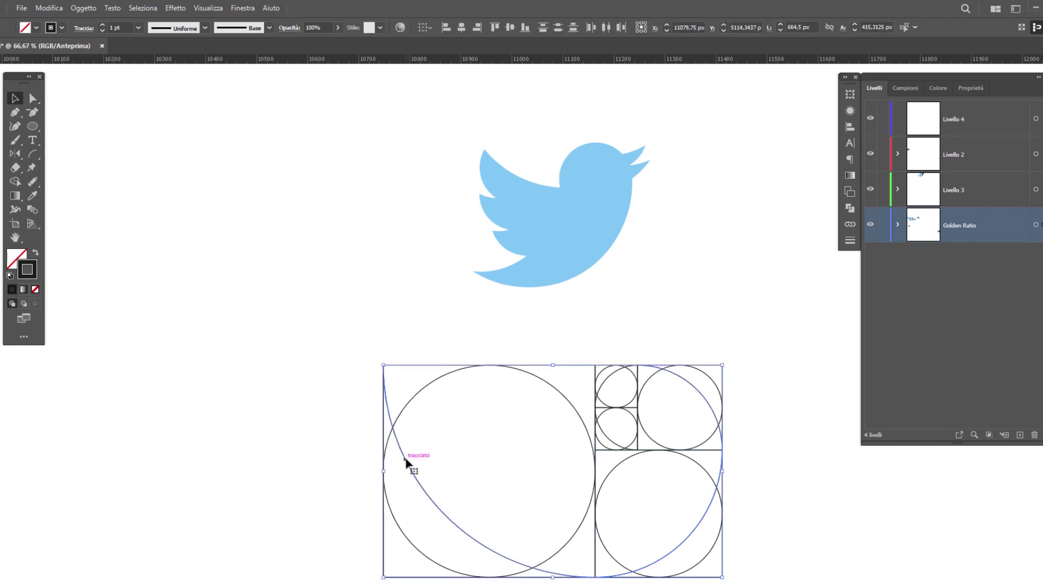
{"action": "key", "text": "Delete"}
Move the remaining circle-and-square grid back beneath the bird logo.
{"action": "left_click_drag", "start_coordinate": [354, 398], "coordinate": [804, 581]}
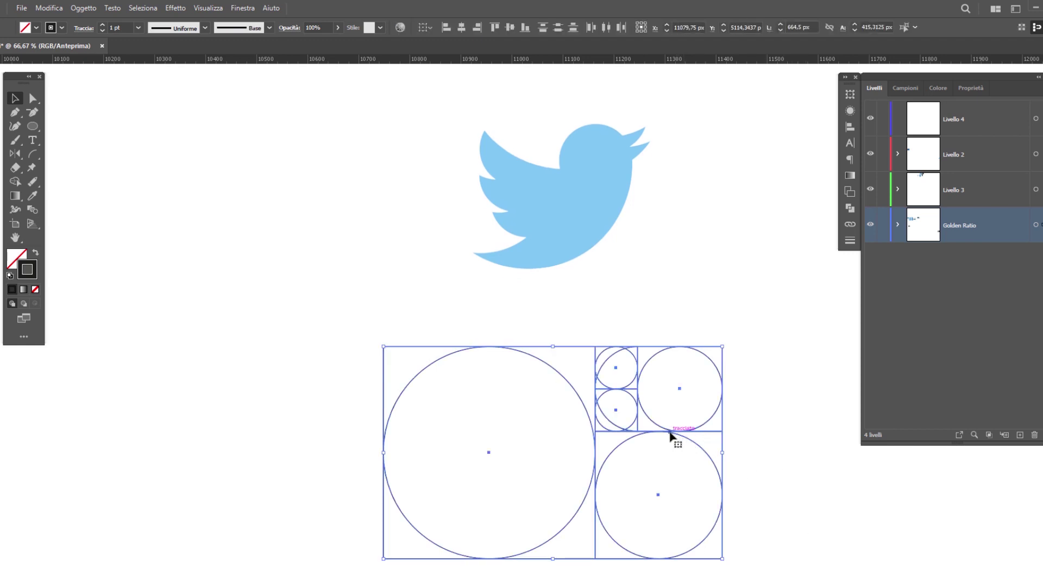
{"action": "left_click_drag", "start_coordinate": [671, 435], "coordinate": [707, 149]}
{"action": "scroll", "coordinate": [701, 253], "scroll_direction": "up", "scroll_amount": 2}
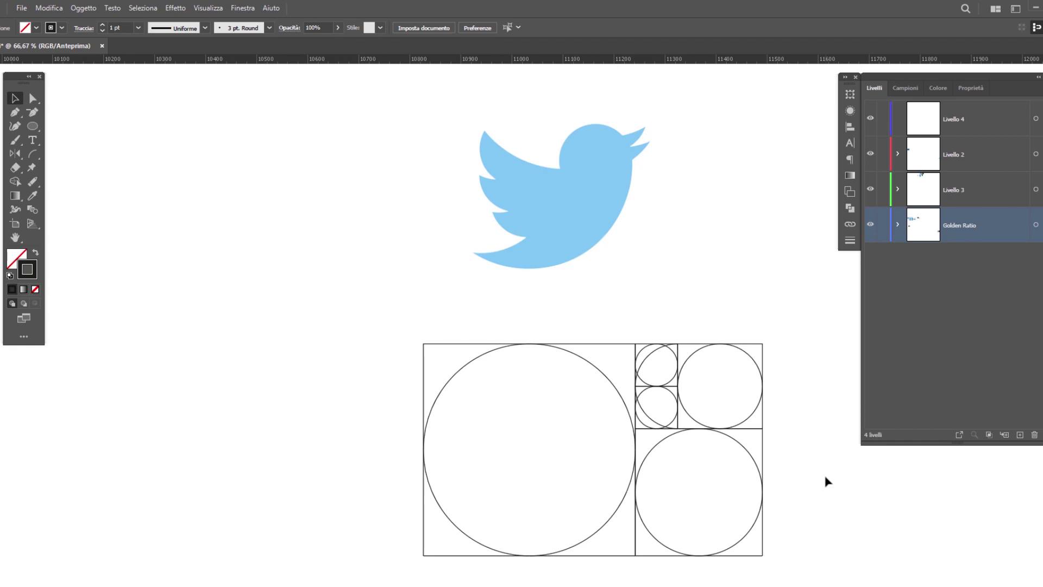
Copy the grid's largest circle up around the bird's body.
{"action": "left_click", "coordinate": [610, 385]}
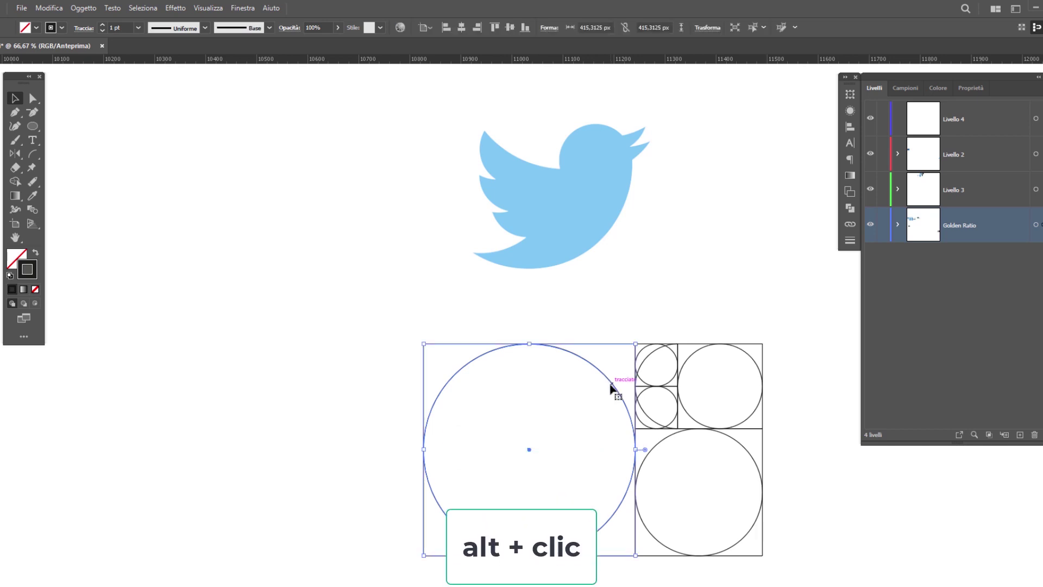
{"action": "left_click_drag", "start_coordinate": [610, 385], "coordinate": [610, 105]}
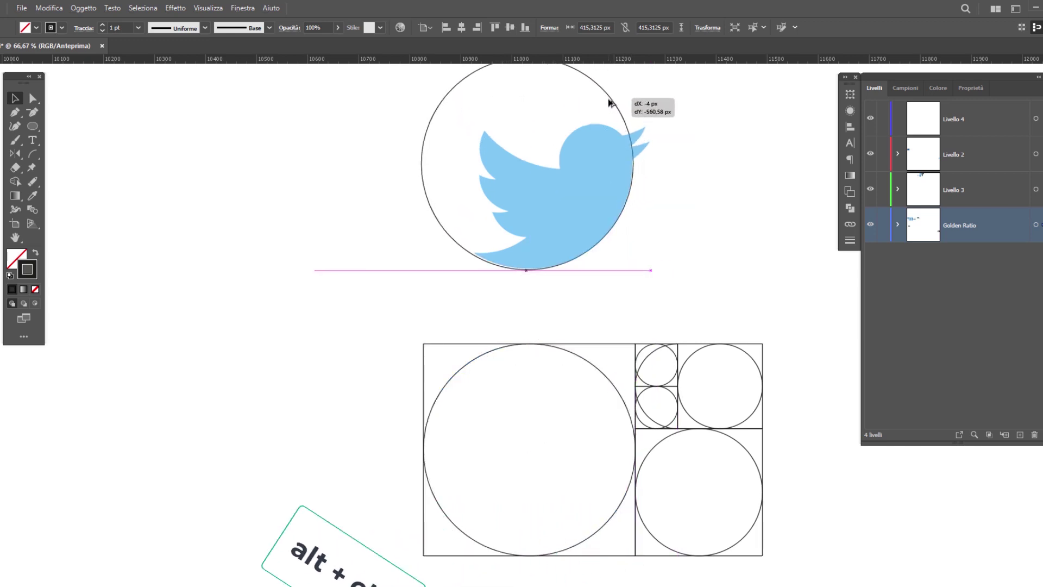
{"action": "left_click_drag", "start_coordinate": [611, 105], "coordinate": [609, 101]}
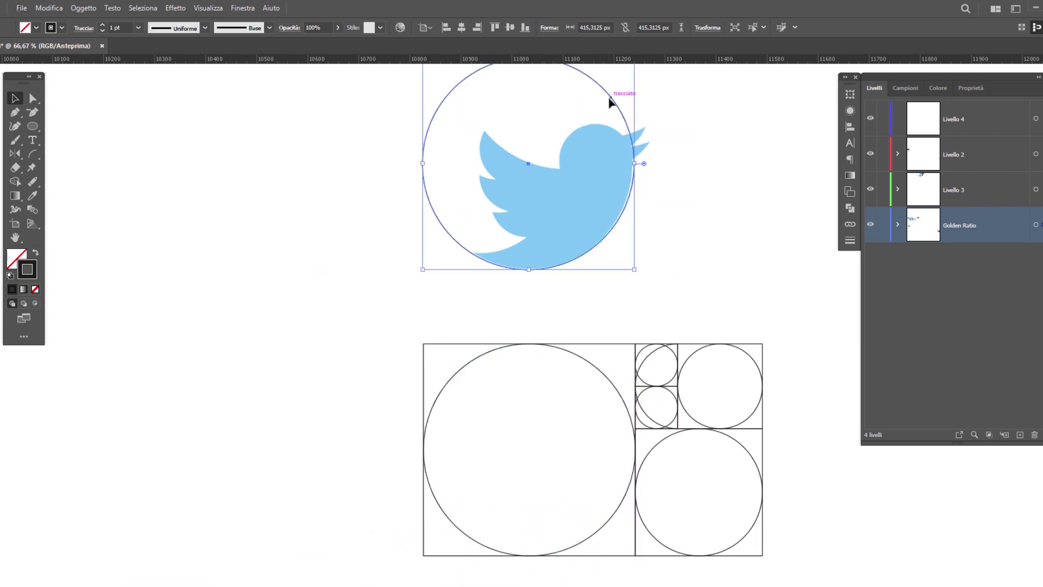
Copy the upper-right grid circle onto the bird's head and resize it to fit.
{"action": "left_click", "coordinate": [742, 448]}
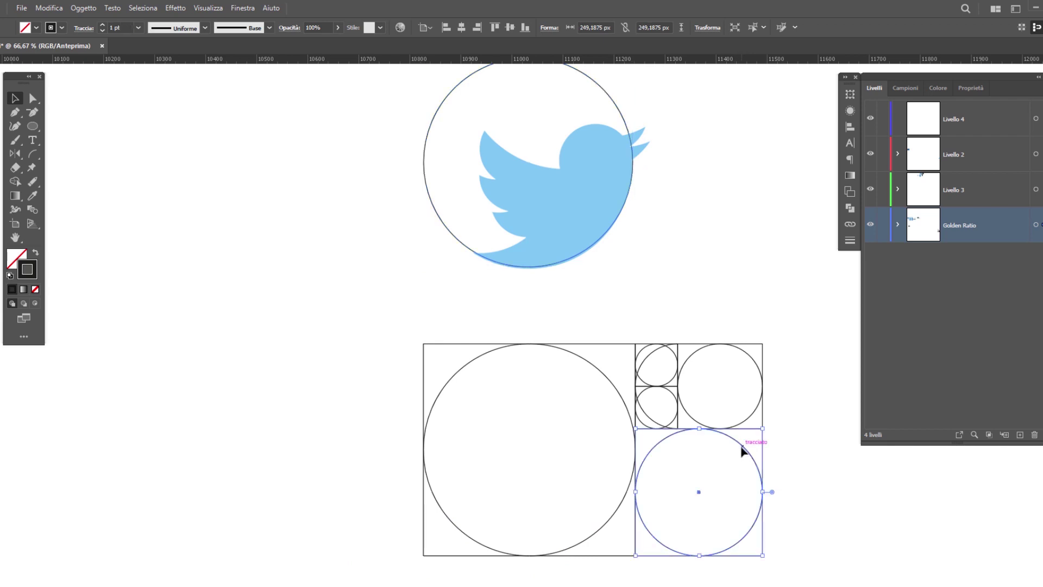
{"action": "left_click", "coordinate": [751, 358]}
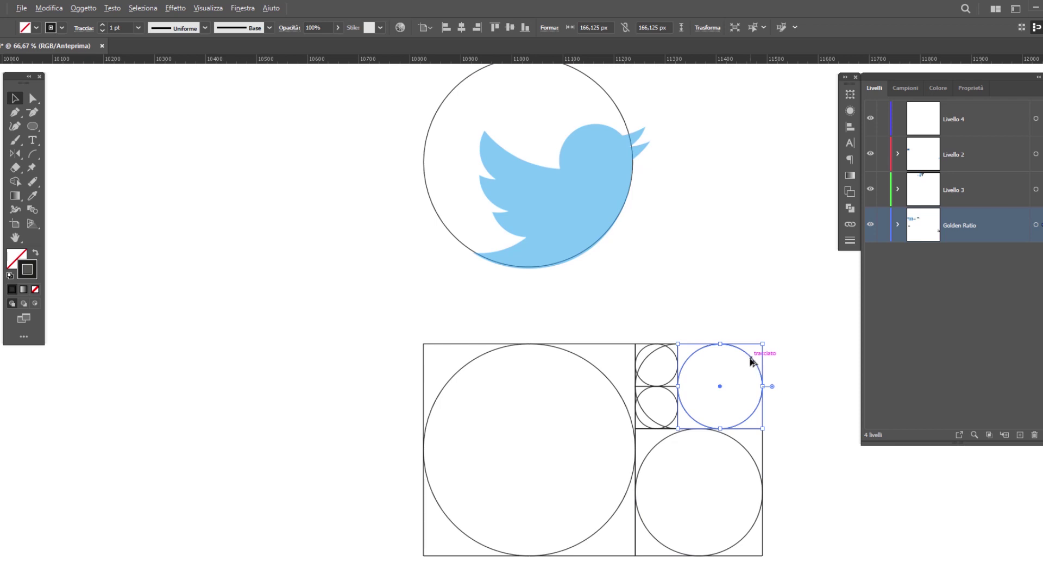
{"action": "left_click_drag", "start_coordinate": [751, 361], "coordinate": [626, 140]}
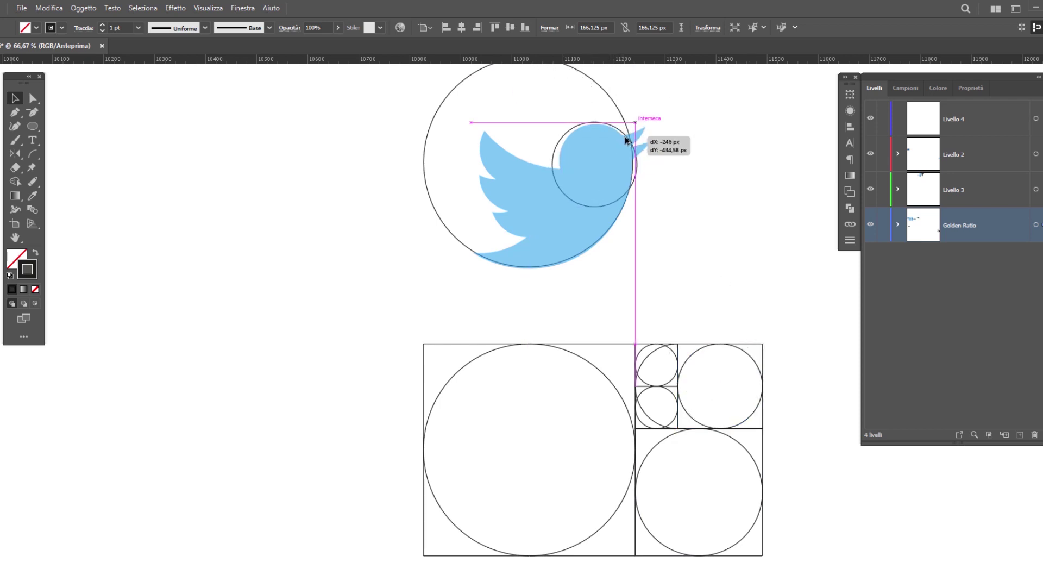
{"action": "left_click_drag", "start_coordinate": [625, 141], "coordinate": [628, 140]}
{"action": "left_click_drag", "start_coordinate": [642, 209], "coordinate": [634, 200]}
{"action": "left_click", "coordinate": [582, 210], "text": "shift"}
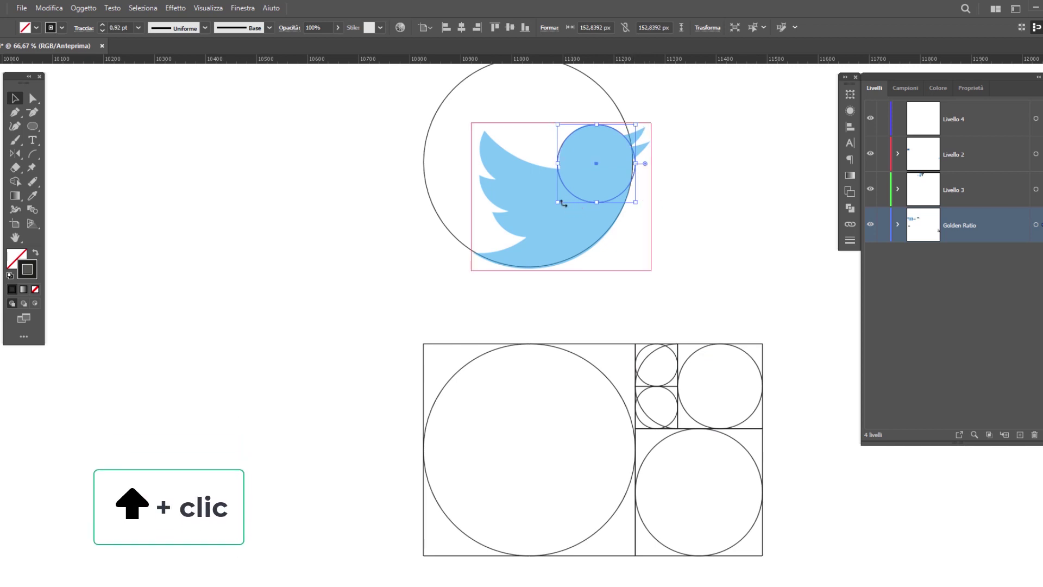
{"action": "left_click_drag", "start_coordinate": [558, 201], "coordinate": [558, 203]}
{"action": "left_click_drag", "start_coordinate": [559, 203], "coordinate": [560, 201]}
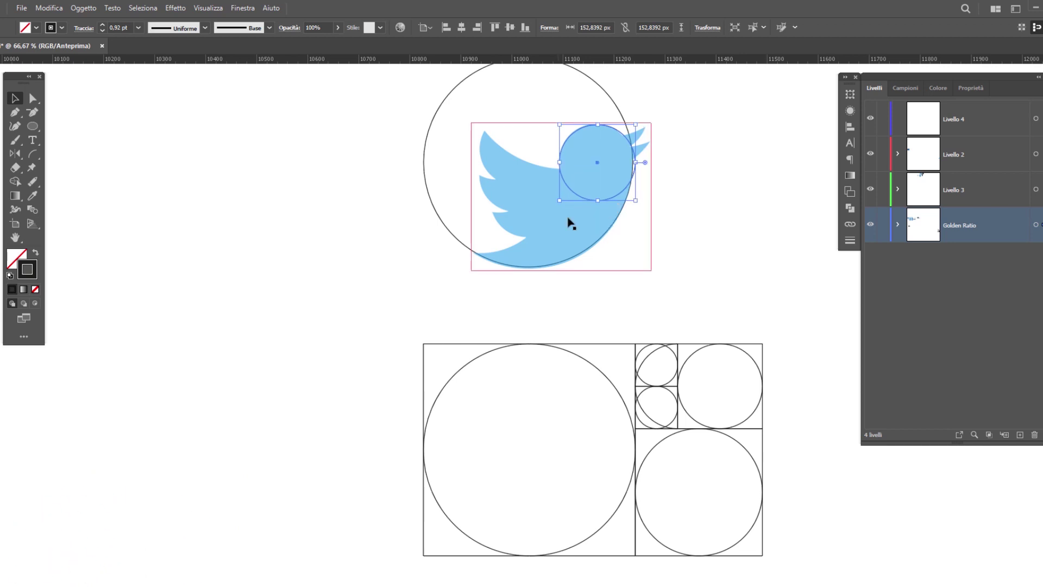
{"action": "scroll", "coordinate": [659, 239], "scroll_direction": "up", "scroll_amount": 2}
{"action": "scroll", "coordinate": [659, 230], "scroll_direction": "up", "scroll_amount": 3}
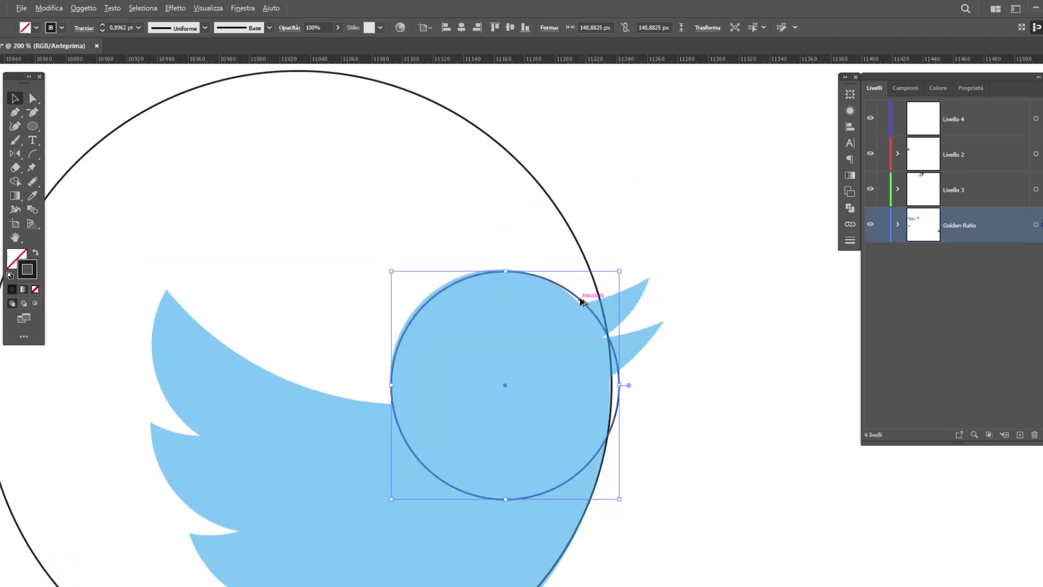
{"action": "left_click_drag", "start_coordinate": [619, 501], "coordinate": [613, 492]}
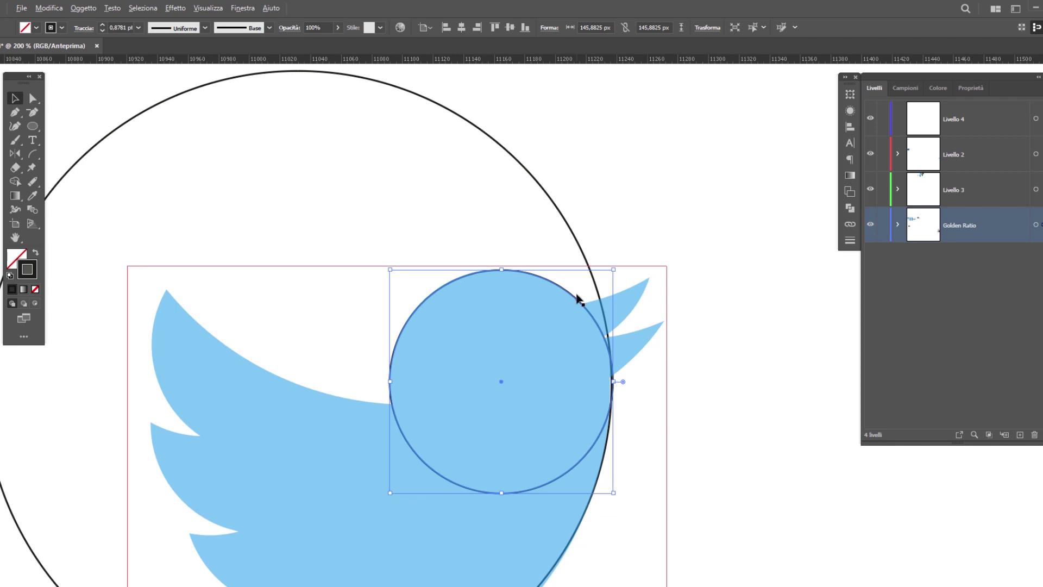
Add head-circle copies above and around the head, including a roughly 150 px one.
{"action": "left_click_drag", "start_coordinate": [579, 299], "coordinate": [624, 159]}
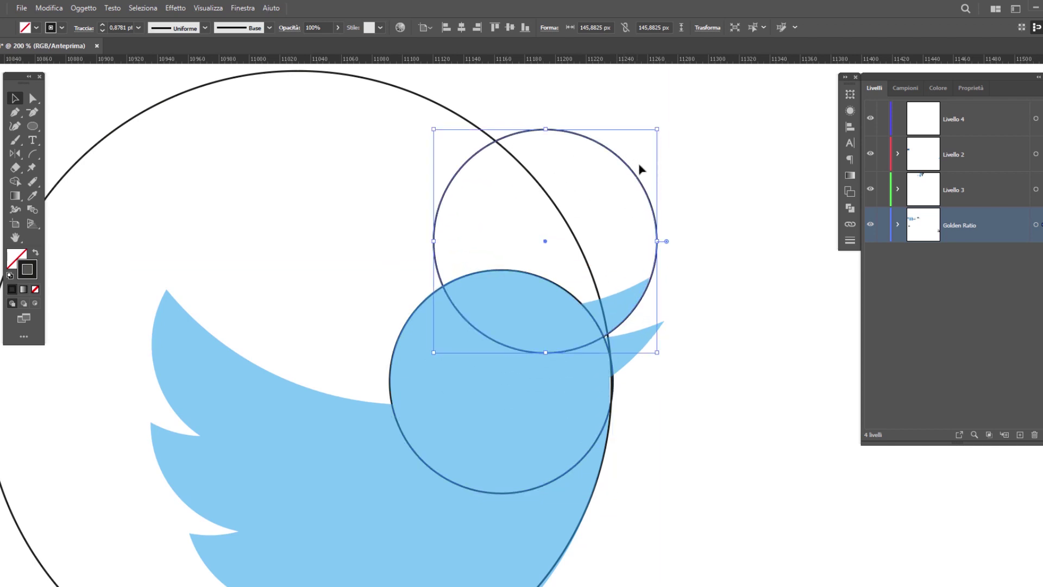
{"action": "left_click_drag", "start_coordinate": [647, 183], "coordinate": [672, 239]}
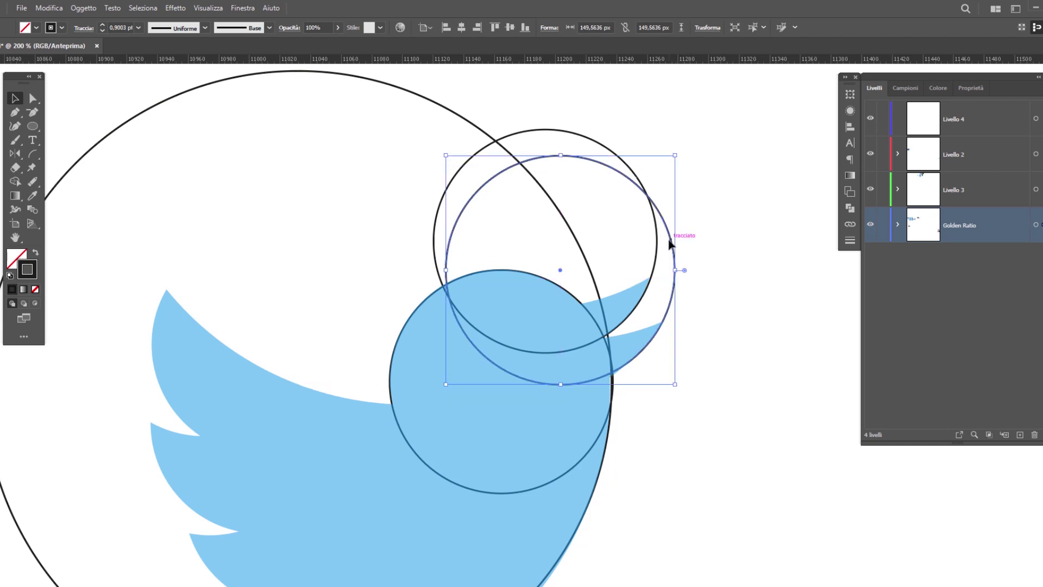
{"action": "left_click_drag", "start_coordinate": [674, 302], "coordinate": [682, 222]}
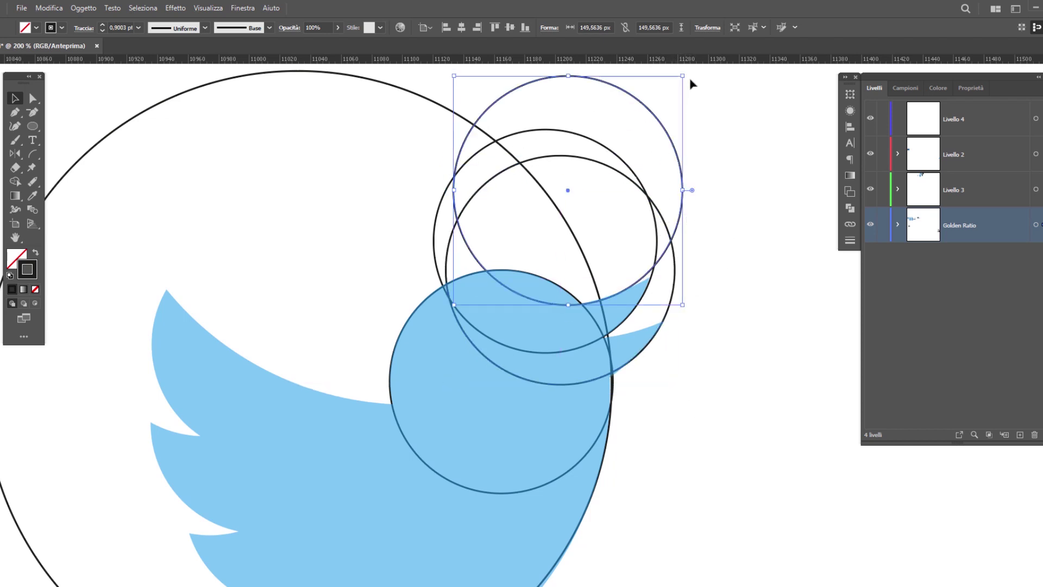
{"action": "left_click_drag", "start_coordinate": [686, 78], "coordinate": [683, 75]}
{"action": "scroll", "coordinate": [685, 217], "scroll_direction": "up", "scroll_amount": 1}
{"action": "mouse_move", "coordinate": [683, 264]}
{"action": "left_mouse_down"}
{"action": "mouse_move", "coordinate": [747, 341]}
{"action": "mouse_move", "coordinate": [742, 263]}
{"action": "left_mouse_up"}
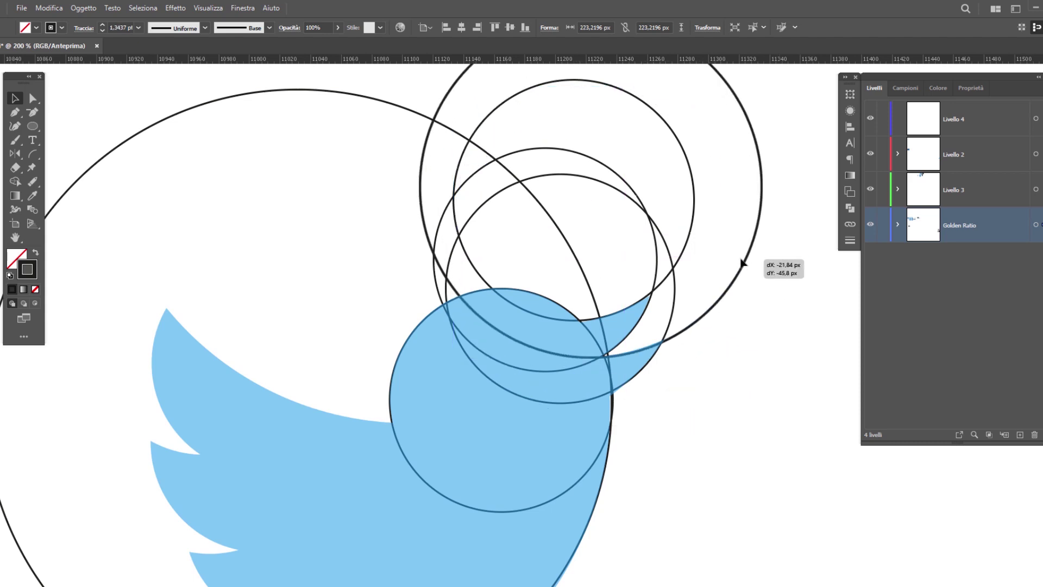
{"action": "scroll", "coordinate": [777, 281], "scroll_direction": "down", "scroll_amount": 1}
{"action": "scroll", "coordinate": [598, 353], "scroll_direction": "down", "scroll_amount": 1}
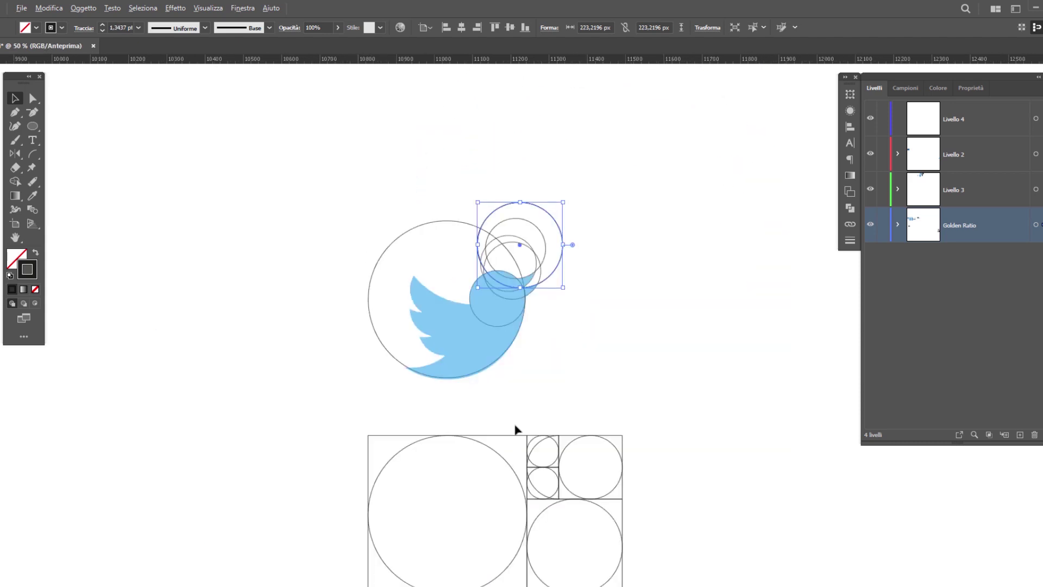
Copy the lower-right grid circle over the bird's back, enlarged to about 369 px.
{"action": "left_click", "coordinate": [617, 527]}
{"action": "left_click_drag", "start_coordinate": [614, 520], "coordinate": [507, 232]}
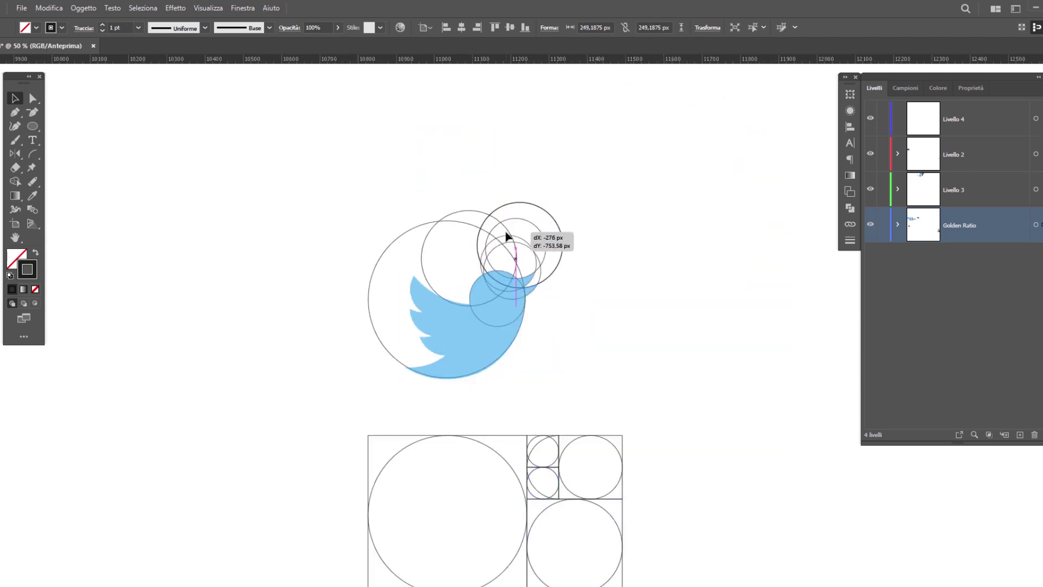
{"action": "scroll", "coordinate": [424, 232], "scroll_direction": "up", "scroll_amount": 1}
{"action": "left_click_drag", "start_coordinate": [421, 187], "coordinate": [400, 177]}
{"action": "left_click_drag", "start_coordinate": [349, 298], "coordinate": [395, 303]}
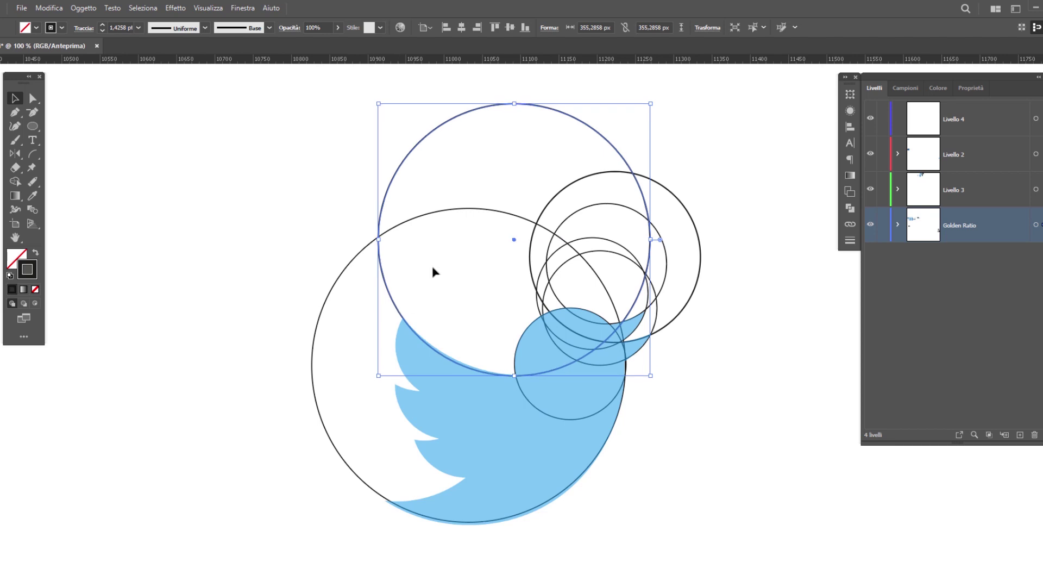
{"action": "left_click_drag", "start_coordinate": [396, 158], "coordinate": [419, 286]}
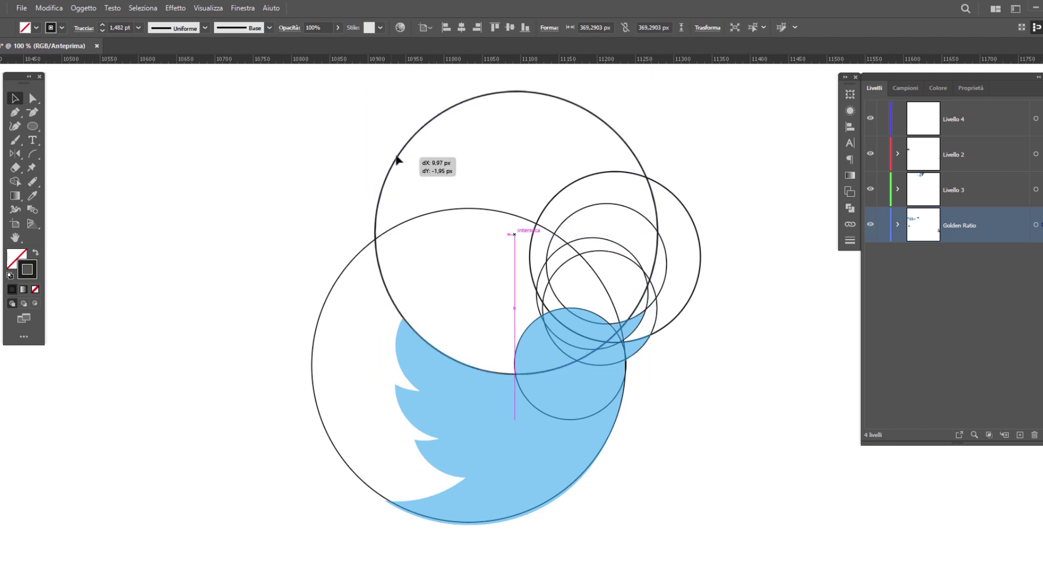
Copy the large circle over the wing and shrink it to fit the bird's belly.
{"action": "mouse_move", "coordinate": [584, 109]}
{"action": "left_mouse_down"}
{"action": "mouse_move", "coordinate": [413, 238]}
{"action": "mouse_move", "coordinate": [459, 239]}
{"action": "left_mouse_up"}
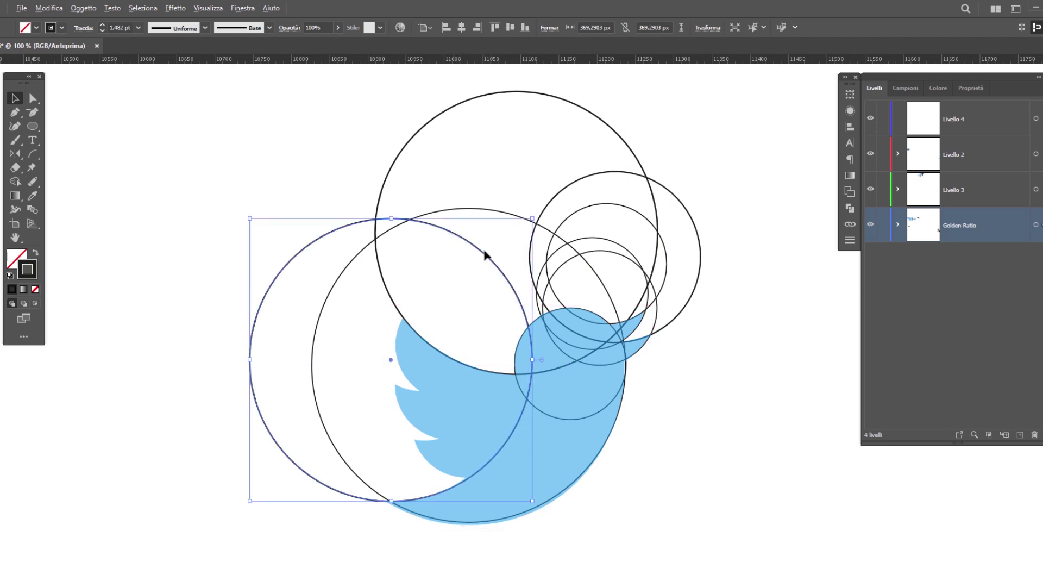
{"action": "left_click_drag", "start_coordinate": [487, 255], "coordinate": [609, 258]}
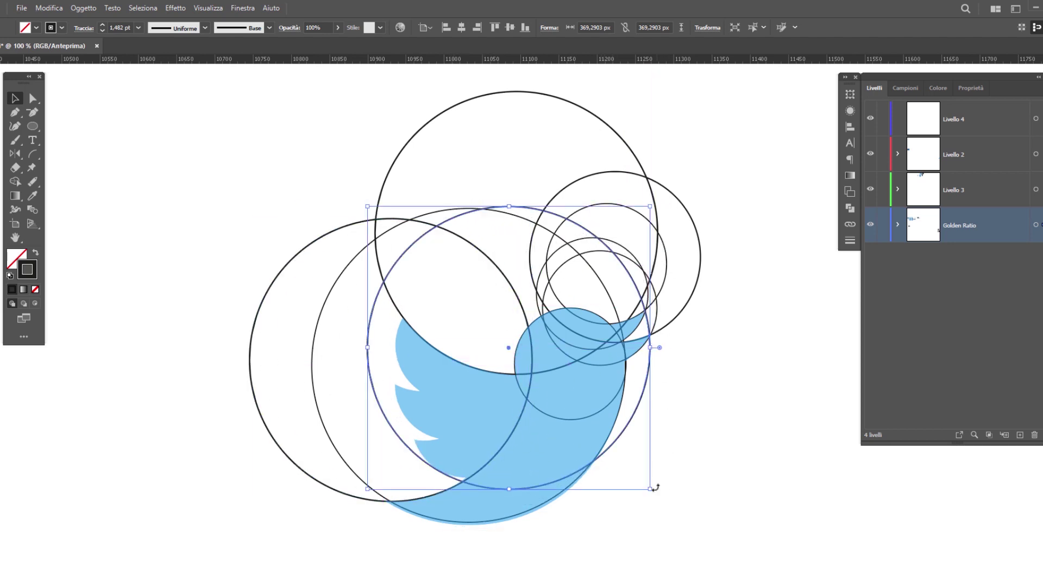
{"action": "left_click_drag", "start_coordinate": [656, 489], "coordinate": [587, 444]}
{"action": "left_click_drag", "start_coordinate": [505, 216], "coordinate": [518, 267]}
{"action": "left_click_drag", "start_coordinate": [386, 304], "coordinate": [473, 347]}
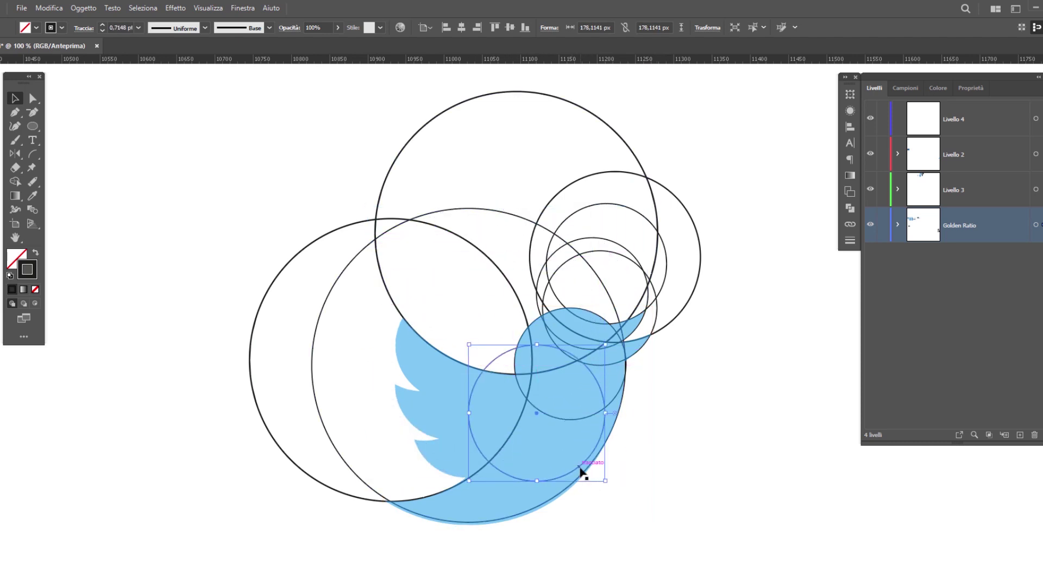
Fit the small circle along the lower wing at 152 px, then deselect it.
{"action": "left_click_drag", "start_coordinate": [580, 473], "coordinate": [512, 466]}
{"action": "left_click_drag", "start_coordinate": [403, 342], "coordinate": [410, 349]}
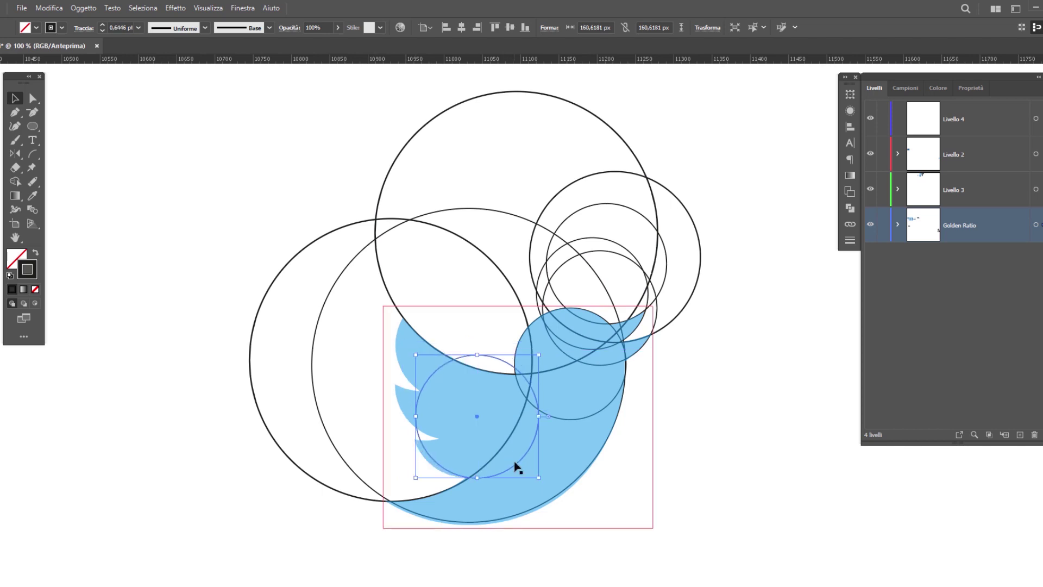
{"action": "mouse_move", "coordinate": [512, 470]}
{"action": "left_mouse_down"}
{"action": "mouse_move", "coordinate": [469, 417]}
{"action": "mouse_move", "coordinate": [504, 416]}
{"action": "left_mouse_up"}
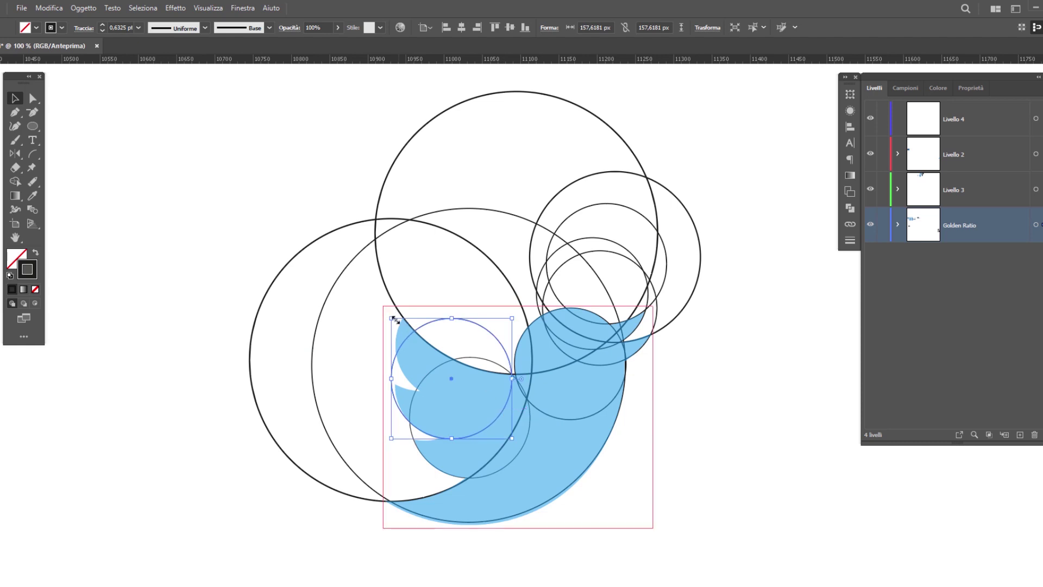
{"action": "left_click_drag", "start_coordinate": [394, 319], "coordinate": [397, 320]}
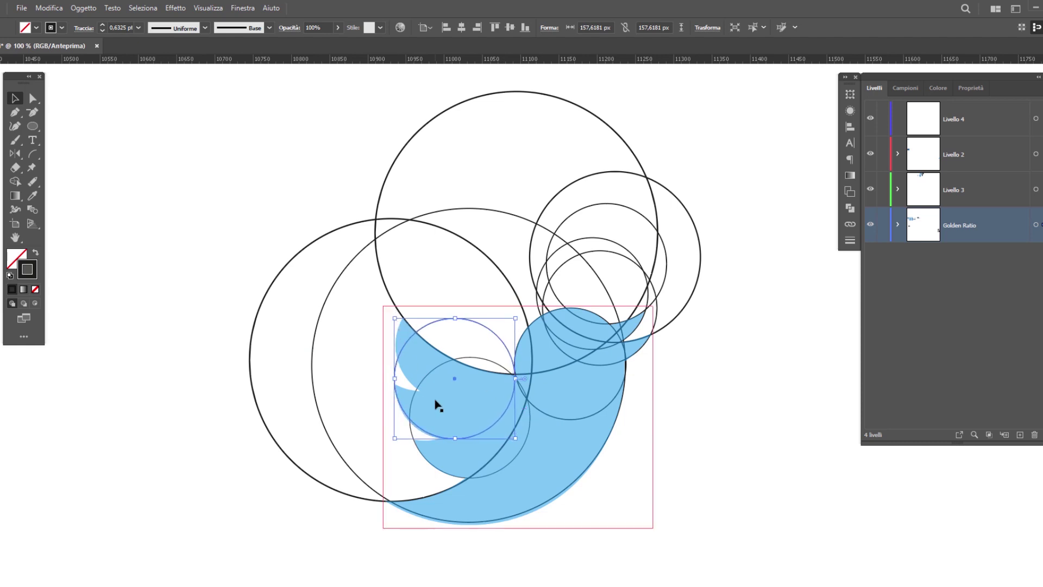
{"action": "key", "text": "Down"}
{"action": "key", "text": "Down"}
{"action": "key", "text": "Down"}
{"action": "left_click_drag", "start_coordinate": [500, 426], "coordinate": [505, 393]}
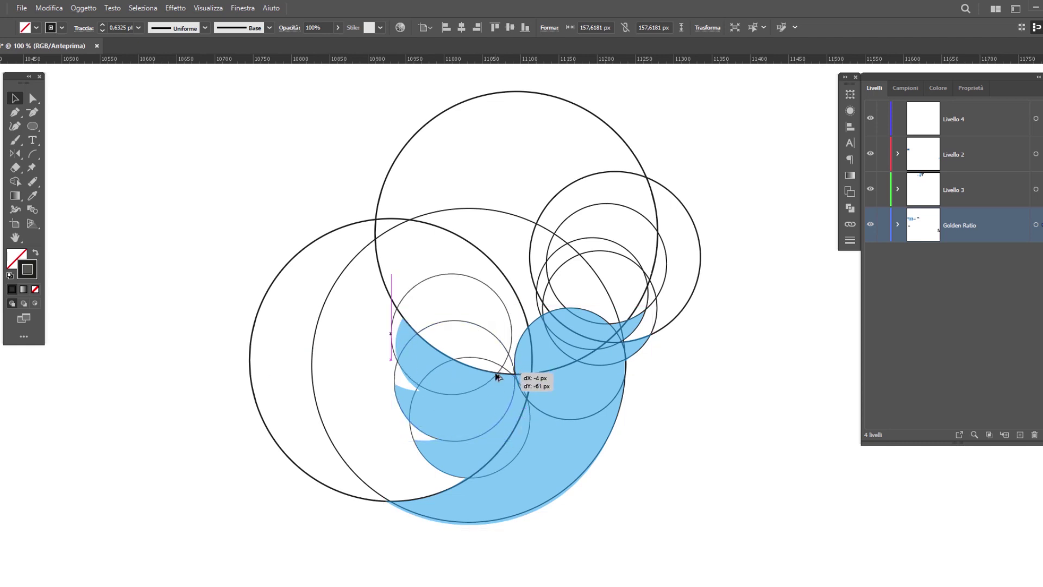
{"action": "key", "text": "Down"}
{"action": "key", "text": "Down"}
{"action": "key", "text": "Down"}
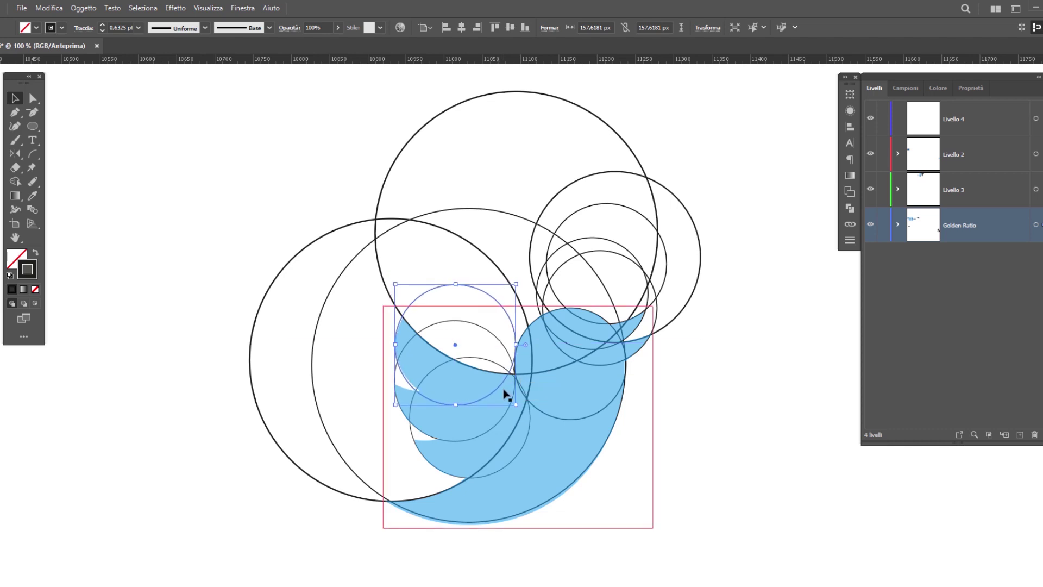
{"action": "left_click_drag", "start_coordinate": [517, 406], "coordinate": [513, 402]}
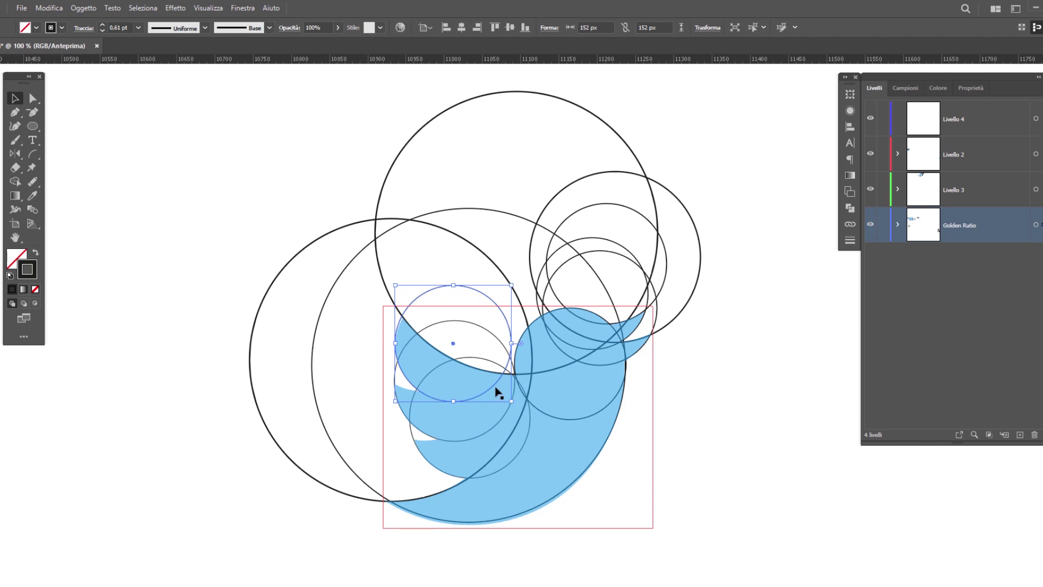
{"action": "mouse_move", "coordinate": [498, 392]}
{"action": "left_mouse_down"}
{"action": "mouse_move", "coordinate": [465, 379]}
{"action": "mouse_move", "coordinate": [466, 429]}
{"action": "left_mouse_up"}
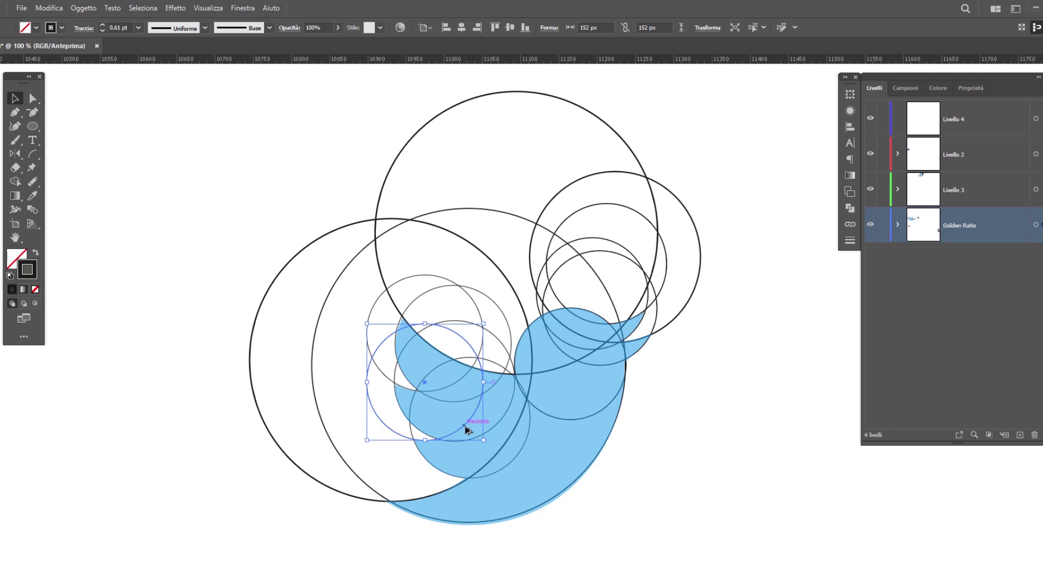
{"action": "left_click", "coordinate": [684, 483]}
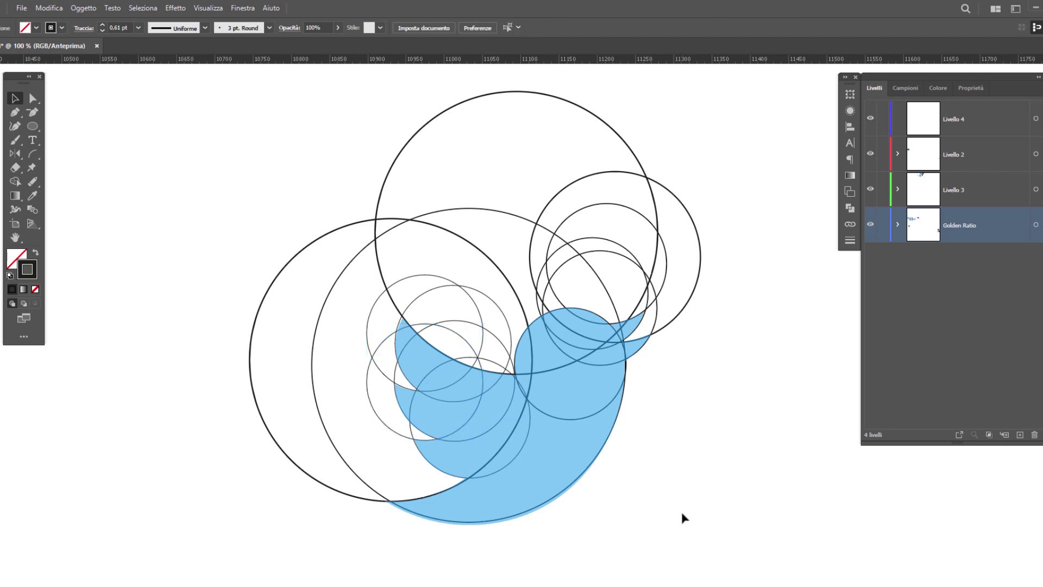
Nudge the upper-edge and left circles so they match the bird tracing's edges.
{"action": "left_click", "coordinate": [408, 326]}
{"action": "scroll", "coordinate": [410, 317], "scroll_direction": "up", "scroll_amount": 5}
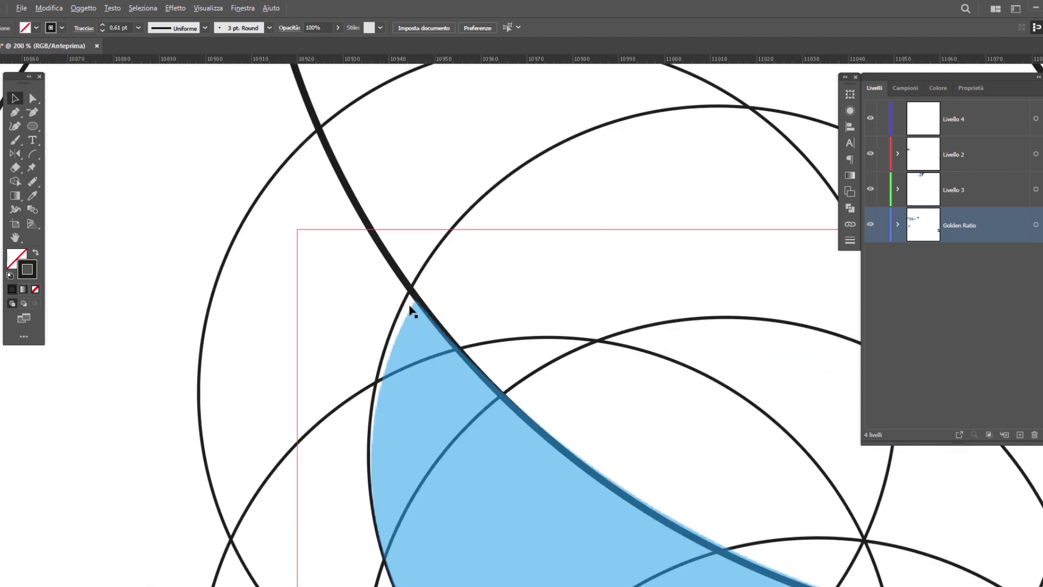
{"action": "left_click", "coordinate": [478, 203]}
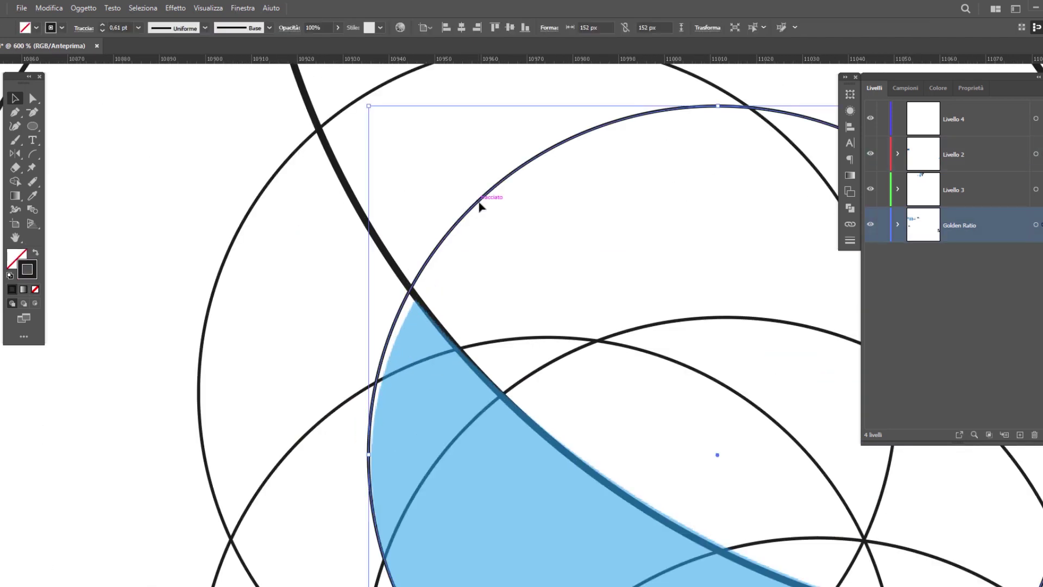
{"action": "left_click_drag", "start_coordinate": [480, 207], "coordinate": [489, 207]}
{"action": "scroll", "coordinate": [372, 315], "scroll_direction": "down", "scroll_amount": 2}
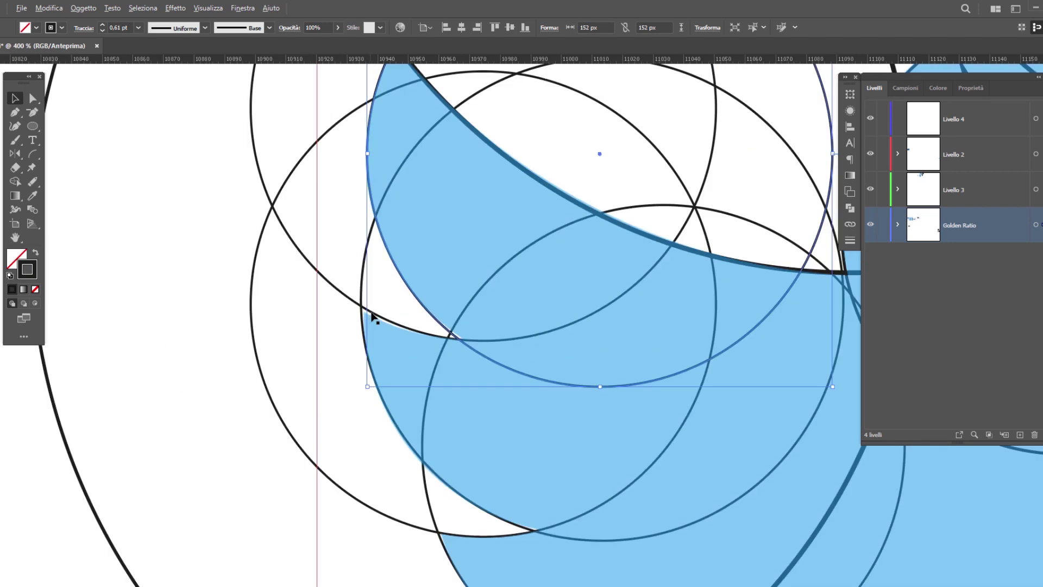
{"action": "left_click", "coordinate": [327, 289]}
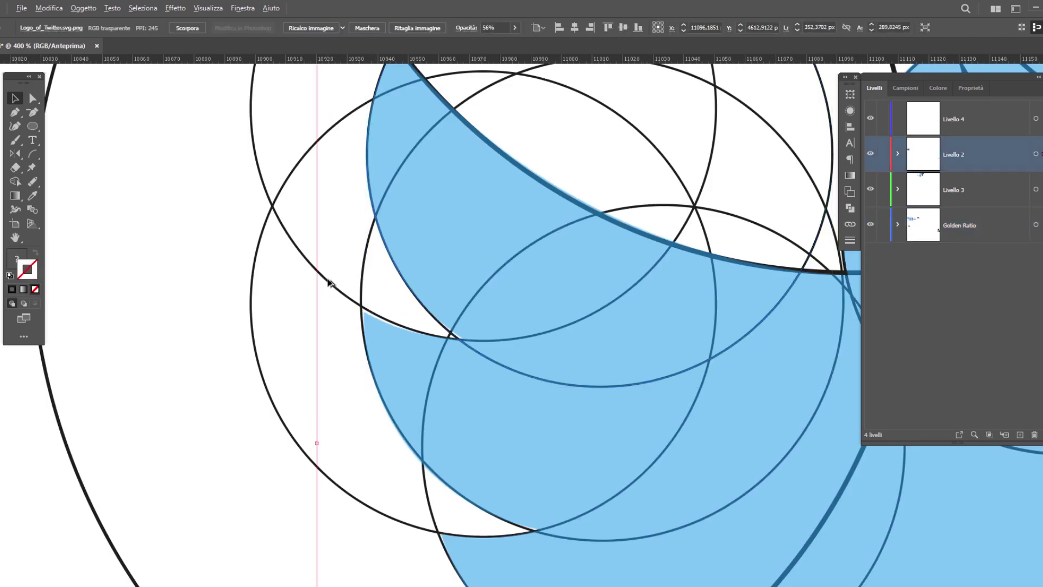
{"action": "scroll", "coordinate": [328, 276], "scroll_direction": "up", "scroll_amount": 2}
{"action": "left_click", "coordinate": [276, 233]}
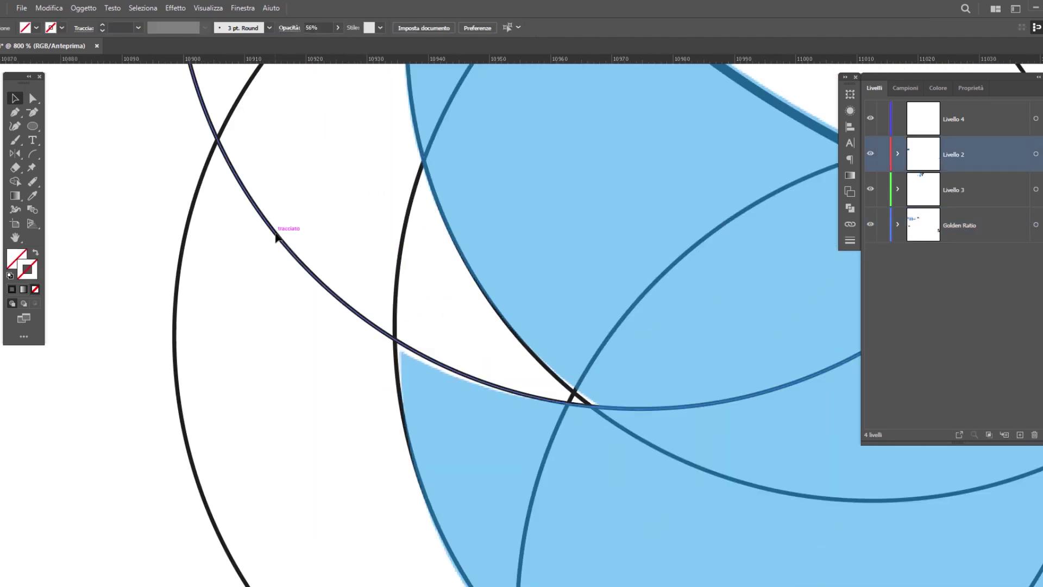
{"action": "left_click_drag", "start_coordinate": [276, 239], "coordinate": [399, 269]}
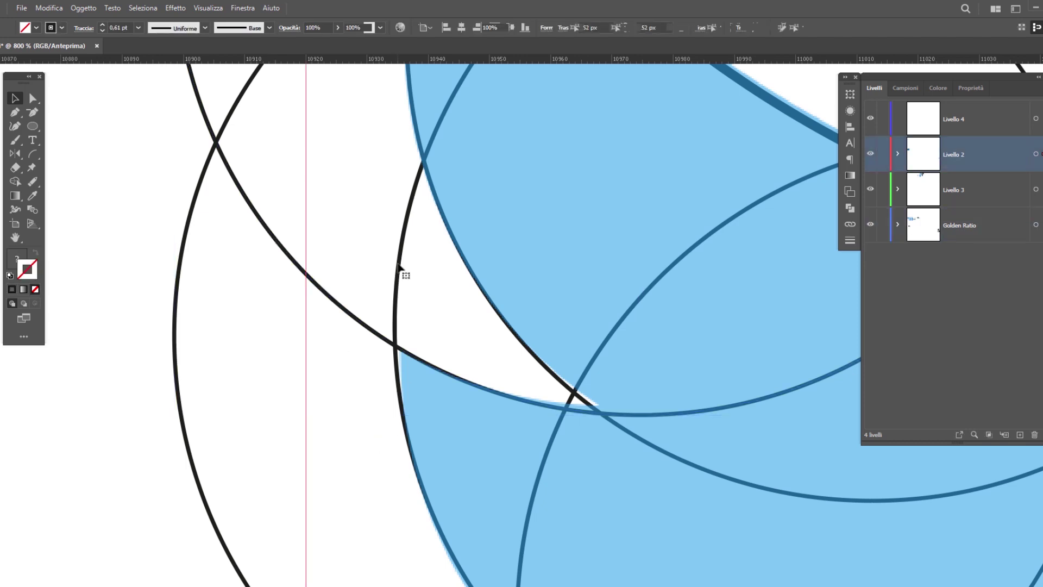
{"action": "left_click", "coordinate": [399, 268]}
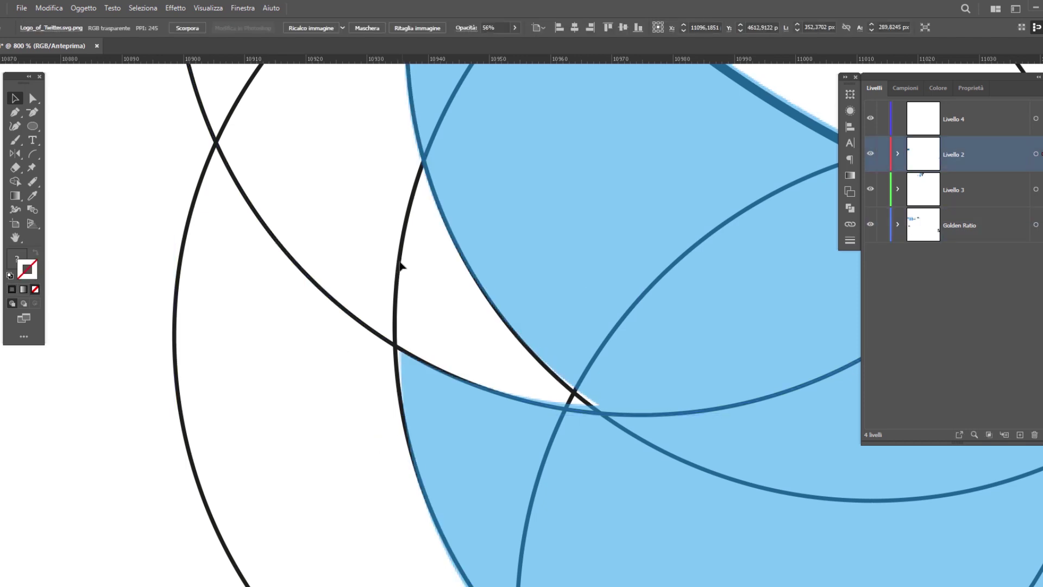
Zoom out to the whole construction and expand Livello 2 in the Layers panel.
{"action": "key", "text": "ctrl+0"}
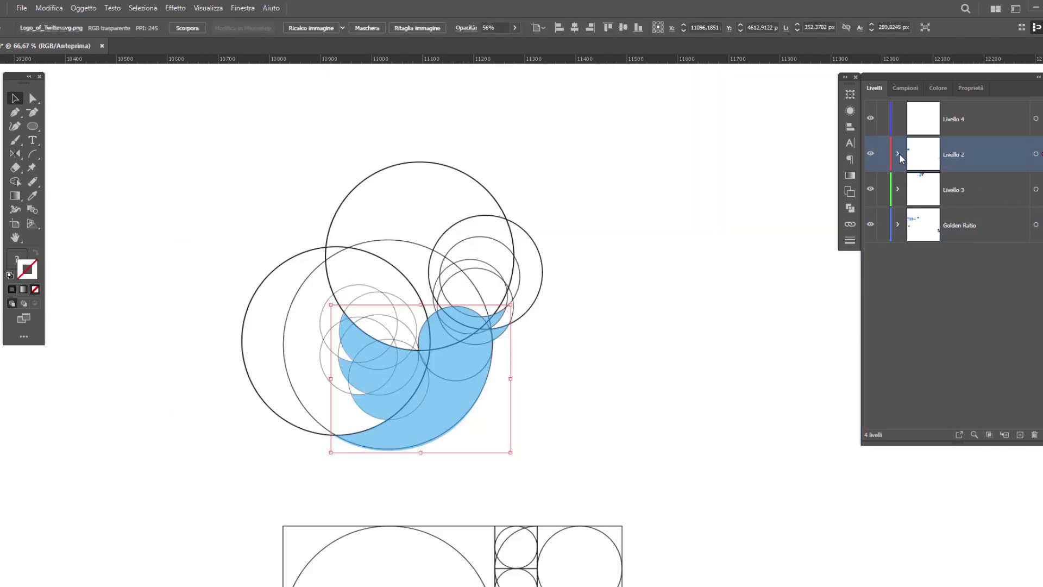
{"action": "left_click", "coordinate": [898, 153]}
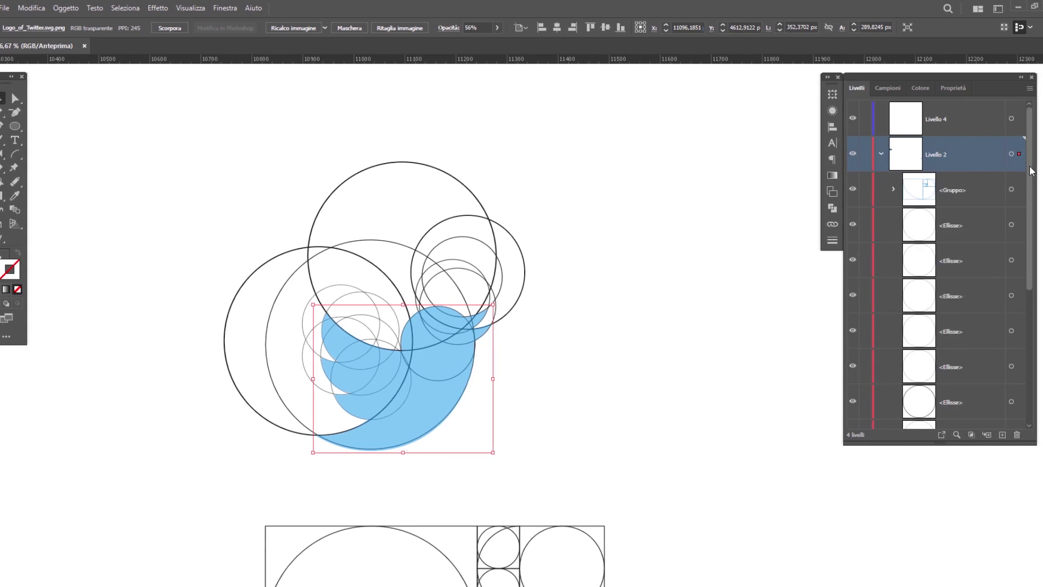
{"action": "left_click_drag", "start_coordinate": [1031, 171], "coordinate": [881, 354]}
{"action": "left_click", "coordinate": [864, 343]}
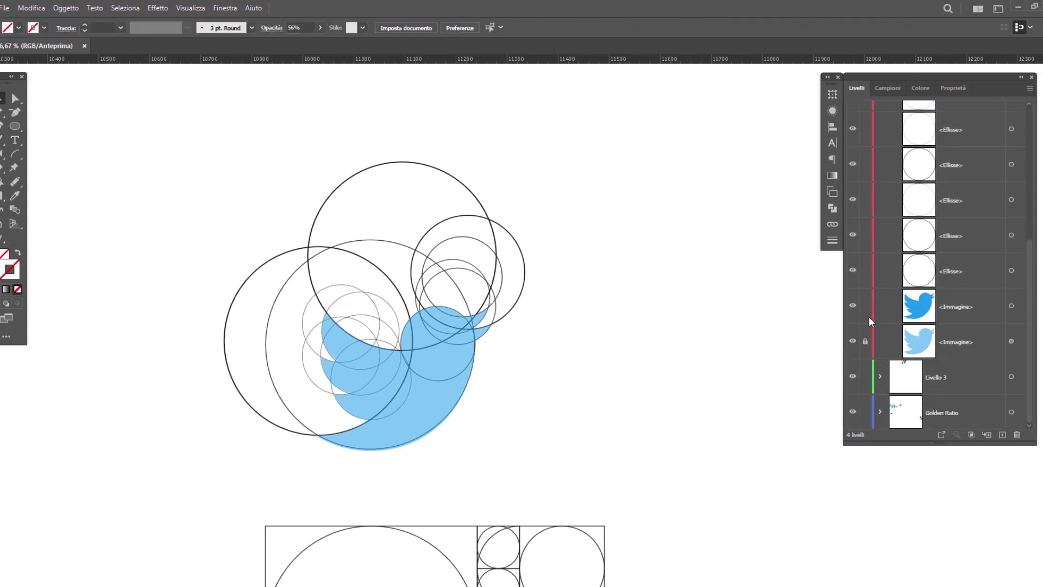
{"action": "scroll", "coordinate": [946, 246], "scroll_direction": "up", "scroll_amount": 10}
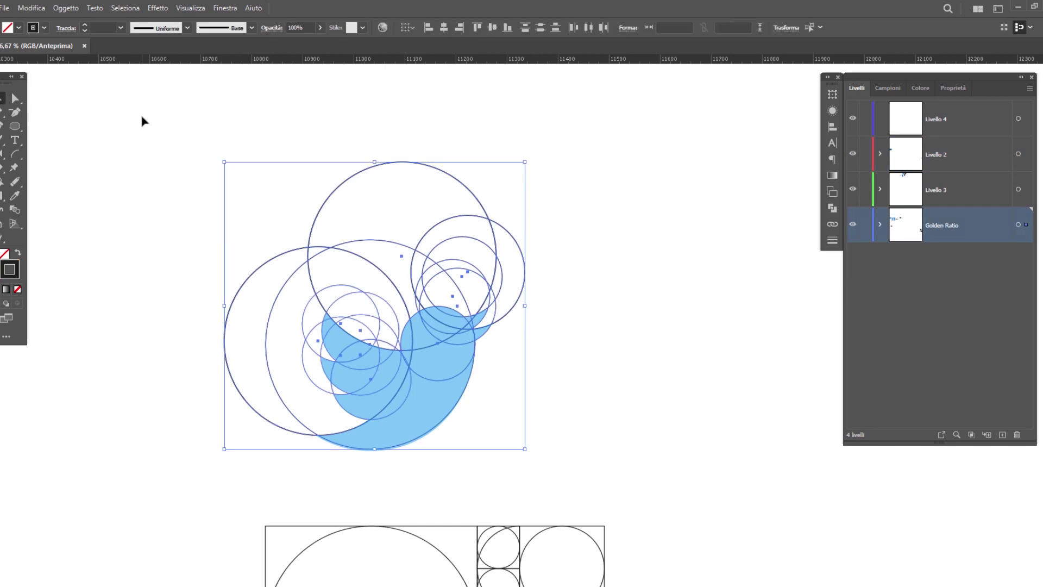
With Shape Builder, merge the lower crescent, left circle regions and head-and-beak regions.
{"action": "key", "text": "shift+m"}
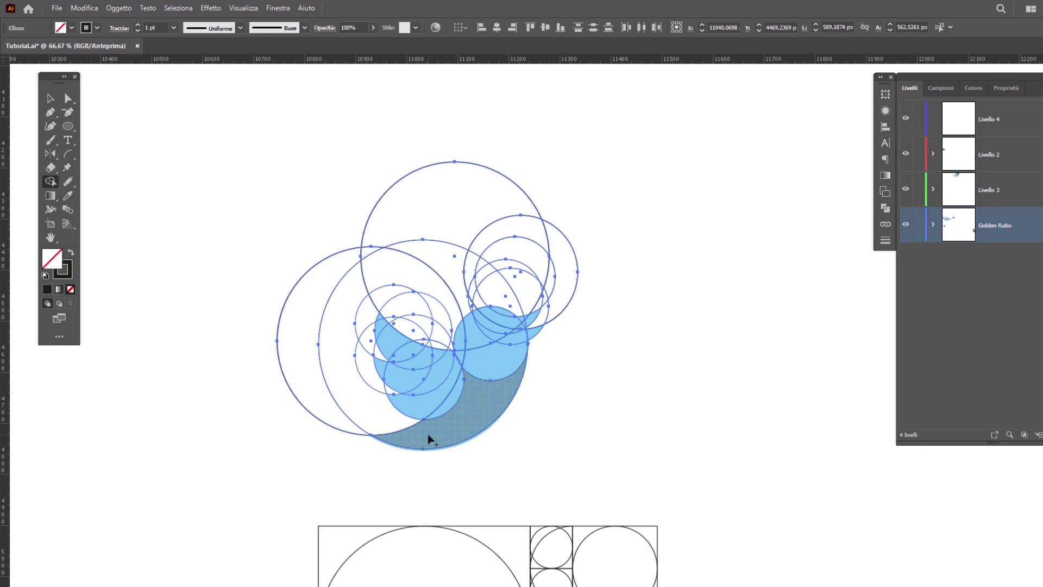
{"action": "scroll", "coordinate": [429, 436], "scroll_direction": "up", "scroll_amount": 2}
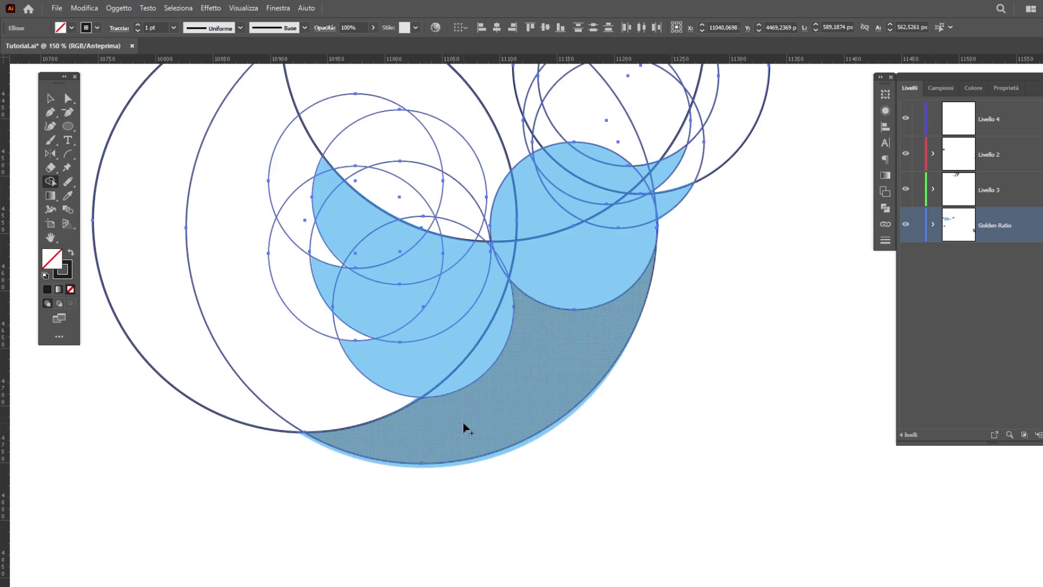
{"action": "left_click_drag", "start_coordinate": [572, 359], "coordinate": [446, 369]}
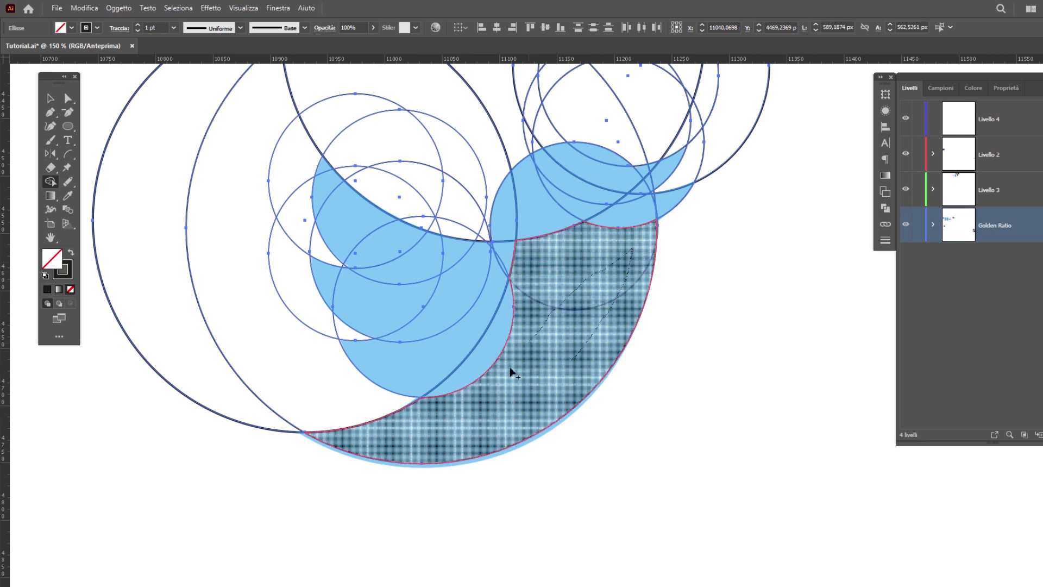
{"action": "mouse_move", "coordinate": [457, 323]}
{"action": "left_mouse_down"}
{"action": "mouse_move", "coordinate": [333, 275]}
{"action": "mouse_move", "coordinate": [384, 251]}
{"action": "mouse_move", "coordinate": [335, 201]}
{"action": "mouse_move", "coordinate": [326, 170]}
{"action": "mouse_move", "coordinate": [470, 255]}
{"action": "mouse_move", "coordinate": [585, 164]}
{"action": "mouse_move", "coordinate": [635, 202]}
{"action": "mouse_move", "coordinate": [650, 170]}
{"action": "mouse_move", "coordinate": [656, 216]}
{"action": "mouse_move", "coordinate": [549, 175]}
{"action": "mouse_move", "coordinate": [474, 360]}
{"action": "mouse_move", "coordinate": [563, 340]}
{"action": "mouse_move", "coordinate": [561, 332]}
{"action": "left_mouse_up"}
{"action": "scroll", "coordinate": [573, 366], "scroll_direction": "down", "scroll_amount": 1}
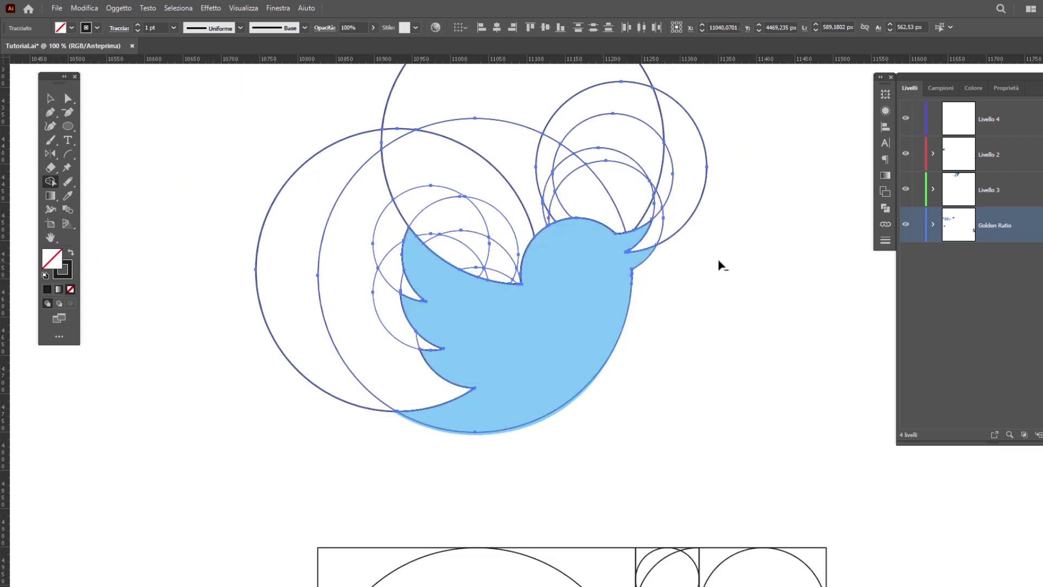
{"action": "mouse_move", "coordinate": [718, 262]}
{"action": "left_mouse_down"}
{"action": "mouse_move", "coordinate": [572, 163]}
{"action": "mouse_move", "coordinate": [652, 202]}
{"action": "mouse_move", "coordinate": [659, 228]}
{"action": "mouse_move", "coordinate": [637, 83]}
{"action": "mouse_move", "coordinate": [573, 89]}
{"action": "mouse_move", "coordinate": [545, 209]}
{"action": "mouse_move", "coordinate": [554, 217]}
{"action": "mouse_move", "coordinate": [514, 233]}
{"action": "mouse_move", "coordinate": [510, 266]}
{"action": "mouse_move", "coordinate": [482, 274]}
{"action": "mouse_move", "coordinate": [458, 226]}
{"action": "mouse_move", "coordinate": [431, 227]}
{"action": "mouse_move", "coordinate": [419, 149]}
{"action": "mouse_move", "coordinate": [316, 155]}
{"action": "mouse_move", "coordinate": [406, 188]}
{"action": "mouse_move", "coordinate": [380, 228]}
{"action": "mouse_move", "coordinate": [419, 345]}
{"action": "mouse_move", "coordinate": [511, 258]}
{"action": "mouse_move", "coordinate": [517, 285]}
{"action": "mouse_move", "coordinate": [512, 175]}
{"action": "left_mouse_up"}
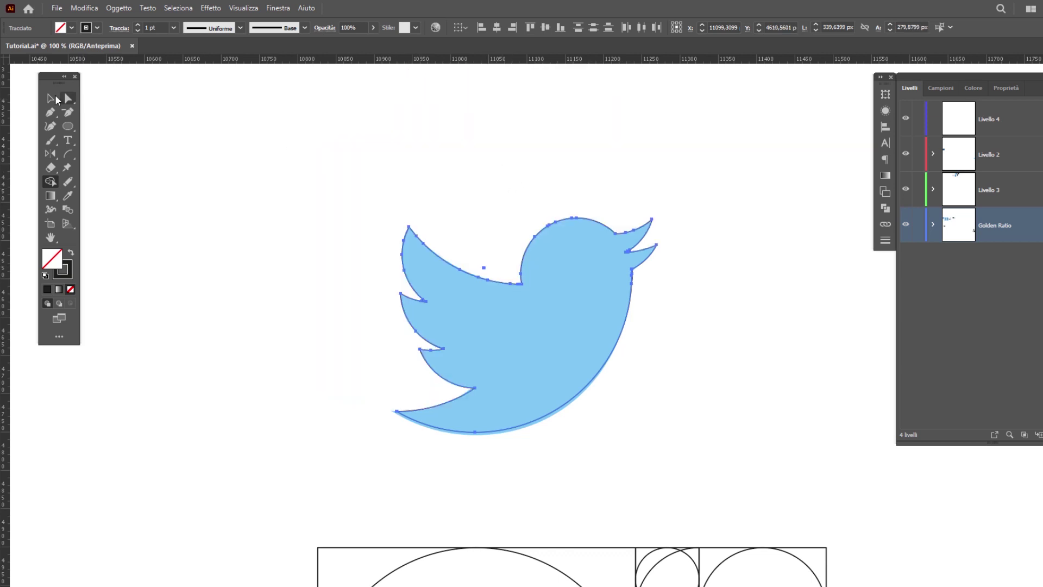
Deselect the finished bird and scroll down past the golden-ratio construction sheet.
{"action": "left_click", "coordinate": [51, 98]}
{"action": "left_click", "coordinate": [340, 242]}
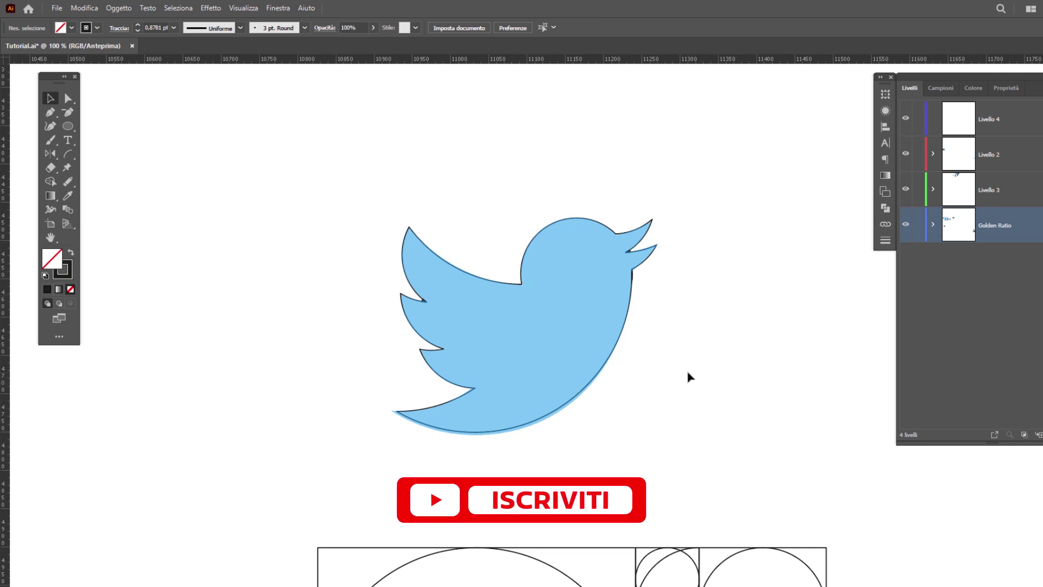
{"action": "scroll", "coordinate": [681, 370], "scroll_direction": "down", "scroll_amount": 3}
{"action": "scroll", "coordinate": [681, 370], "scroll_direction": "down", "scroll_amount": 5}
{"action": "scroll", "coordinate": [679, 367], "scroll_direction": "down", "scroll_amount": 3}
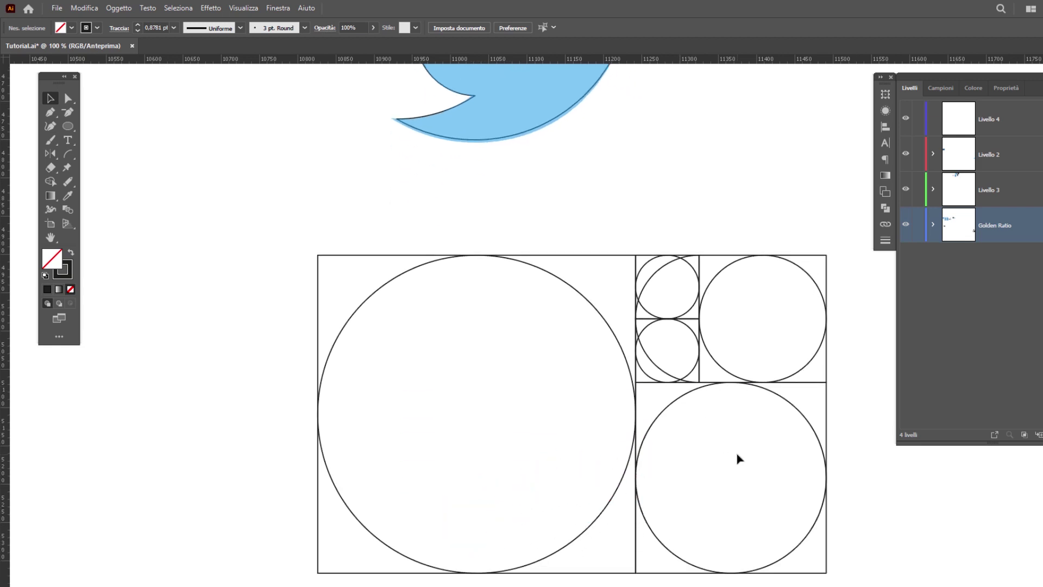
{"action": "scroll", "coordinate": [612, 470], "scroll_direction": "down", "scroll_amount": 1}
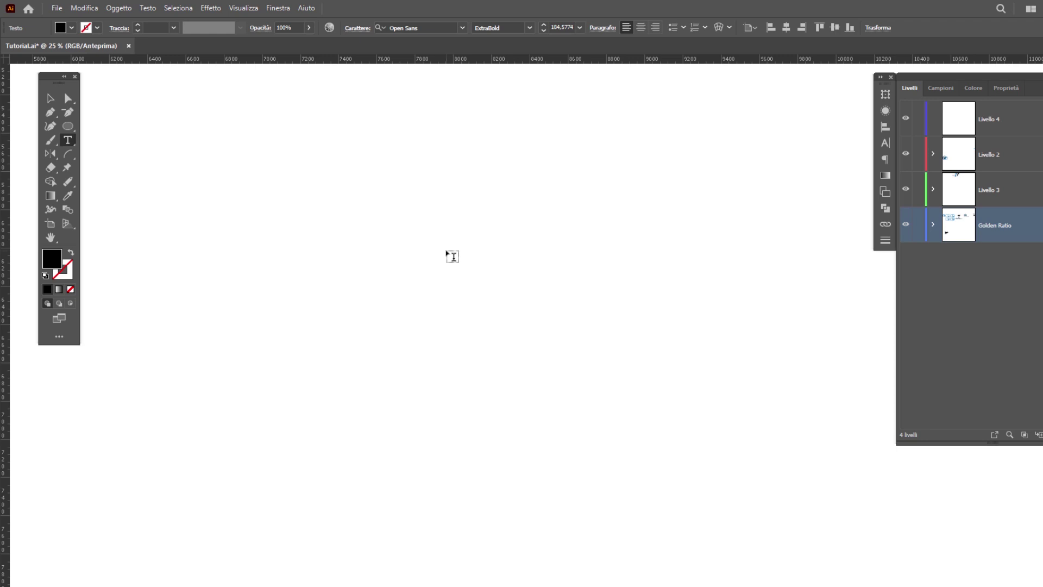
Create a large Lorem ipsum title set in Open Sans ExtraBold.
{"action": "left_click", "coordinate": [445, 185]}
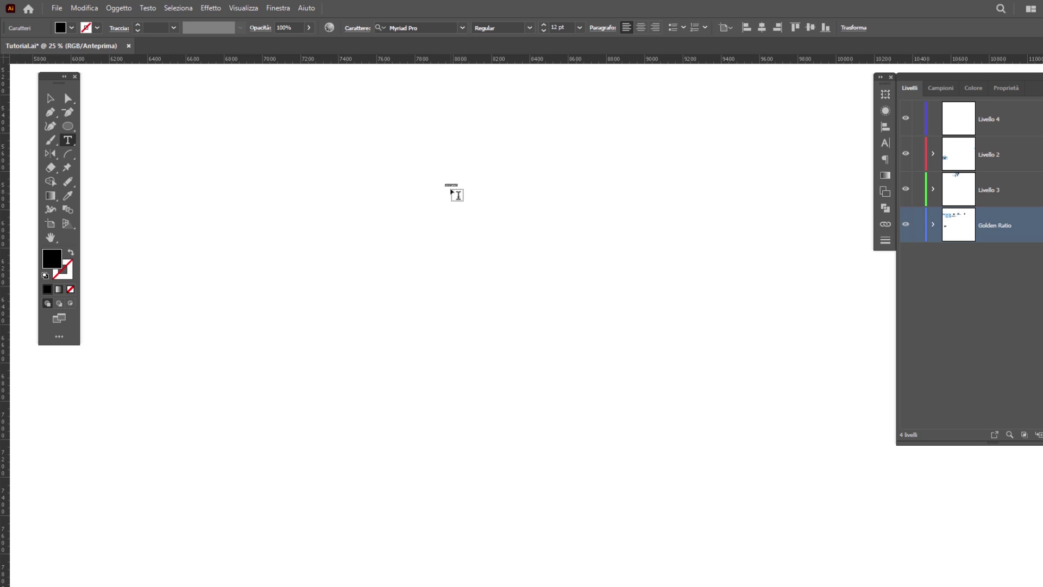
{"action": "left_click", "coordinate": [434, 29]}
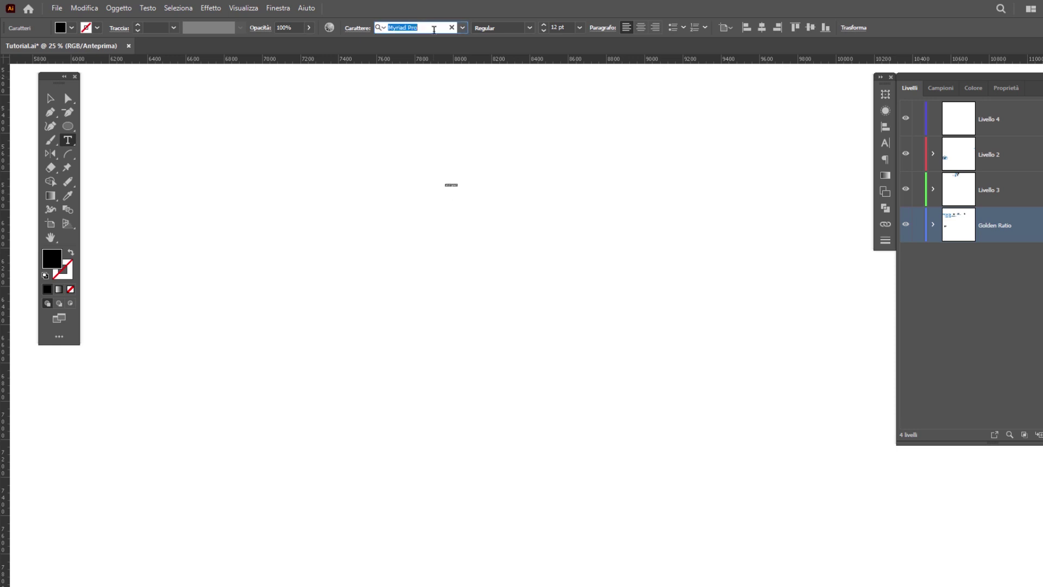
{"action": "type", "text": "open sa"}
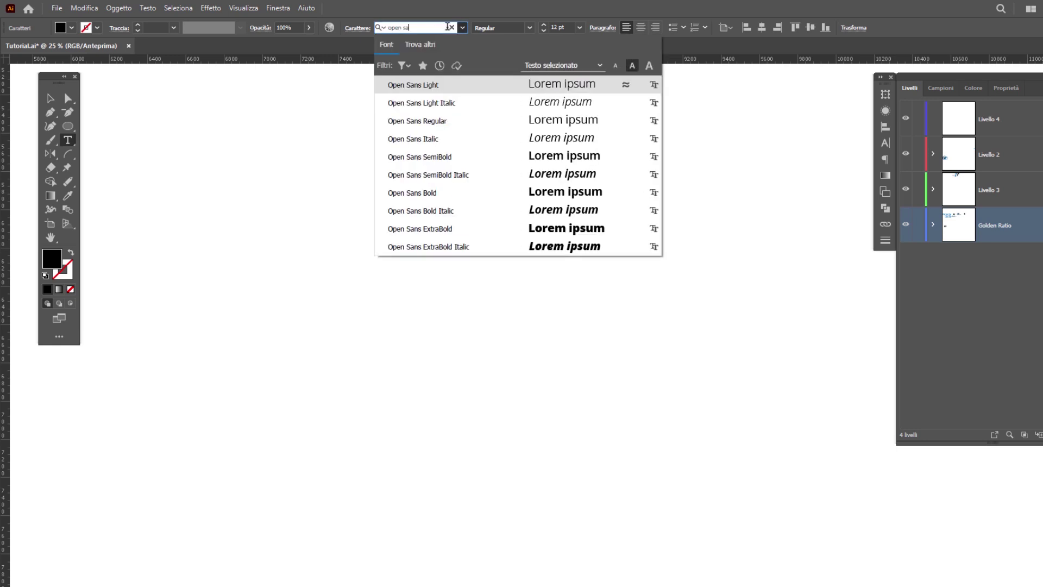
{"action": "left_click", "coordinate": [420, 229]}
{"action": "key", "text": "Escape"}
{"action": "left_click_drag", "start_coordinate": [471, 193], "coordinate": [821, 350]}
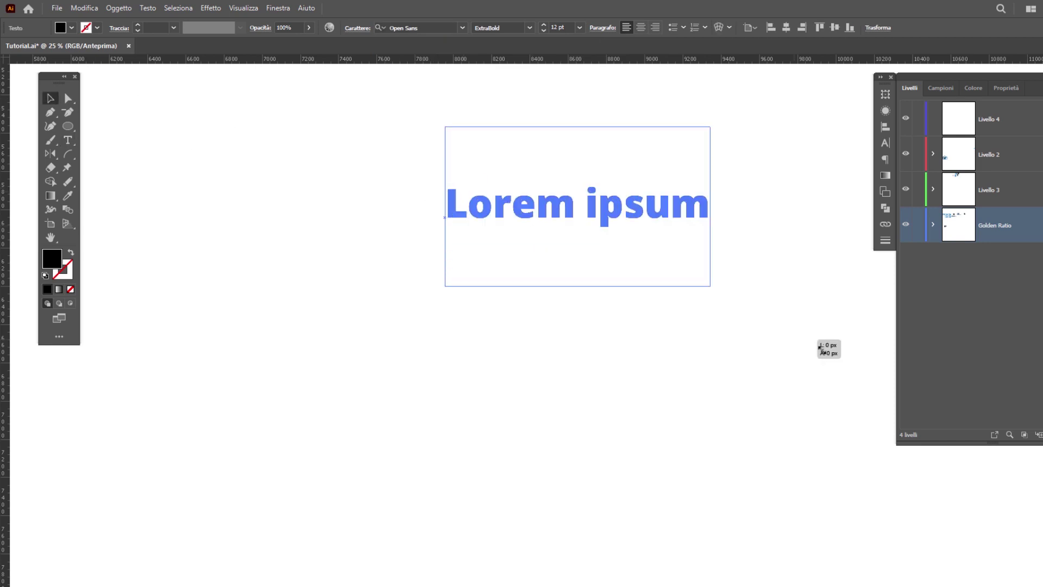
{"action": "mouse_move", "coordinate": [728, 225]}
{"action": "left_mouse_down"}
{"action": "mouse_move", "coordinate": [564, 166]}
{"action": "mouse_move", "coordinate": [799, 306]}
{"action": "left_mouse_up"}
{"action": "left_click", "coordinate": [559, 28]}
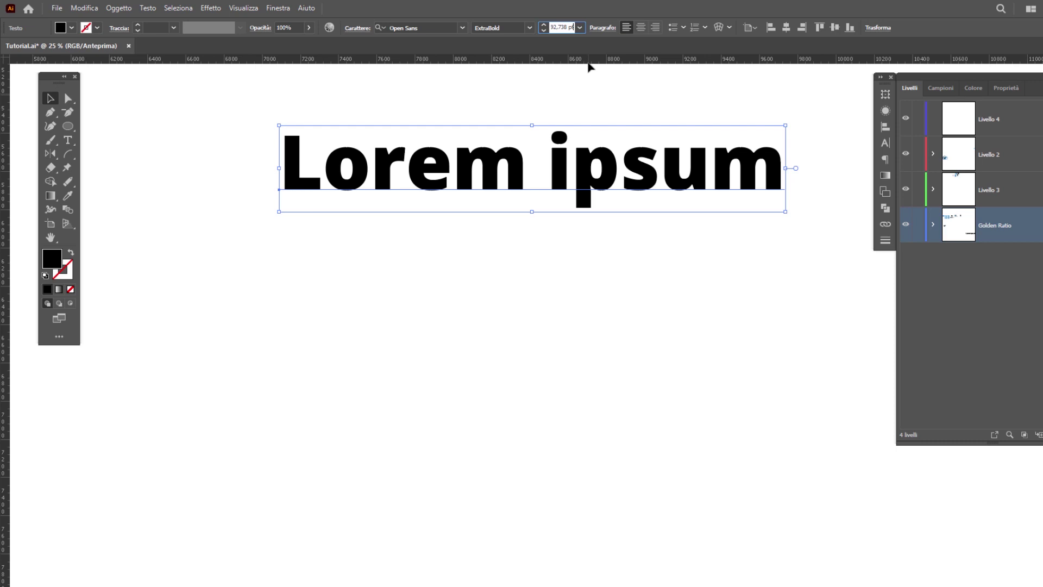
Duplicate the title below it, with its font size divided by 1.618.
{"action": "left_click_drag", "start_coordinate": [603, 163], "coordinate": [607, 239]}
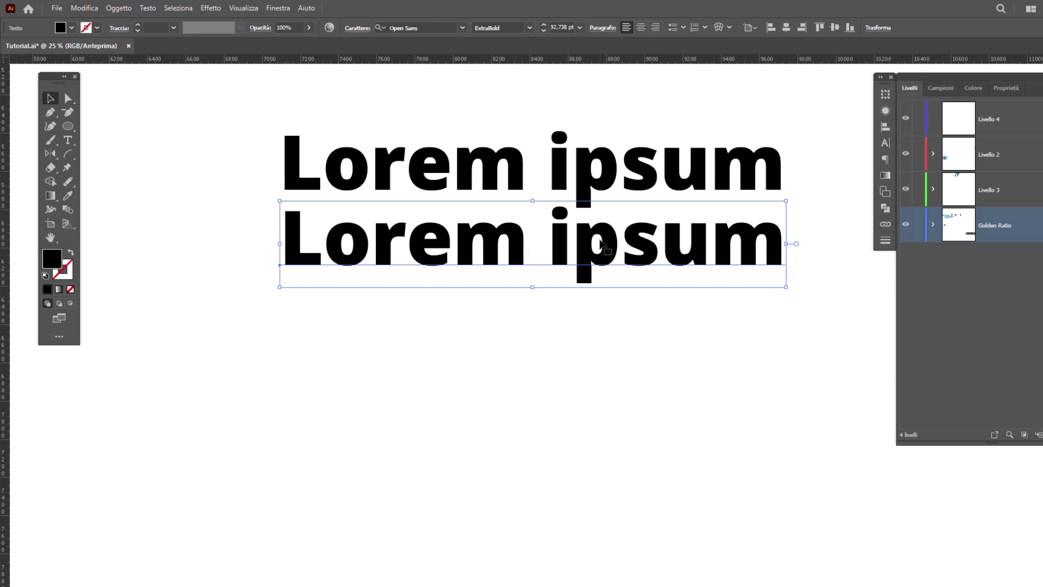
{"action": "left_click", "coordinate": [564, 27]}
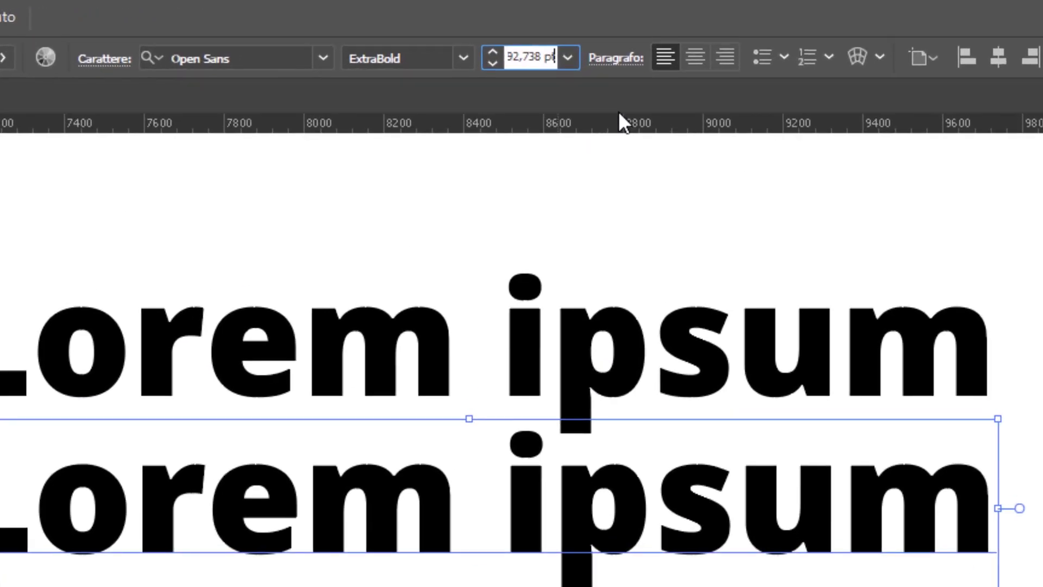
{"action": "type", "text": "/"}
{"action": "type", "text": "1"}
{"action": "type", "text": "1,28"}
{"action": "key", "text": "Return"}
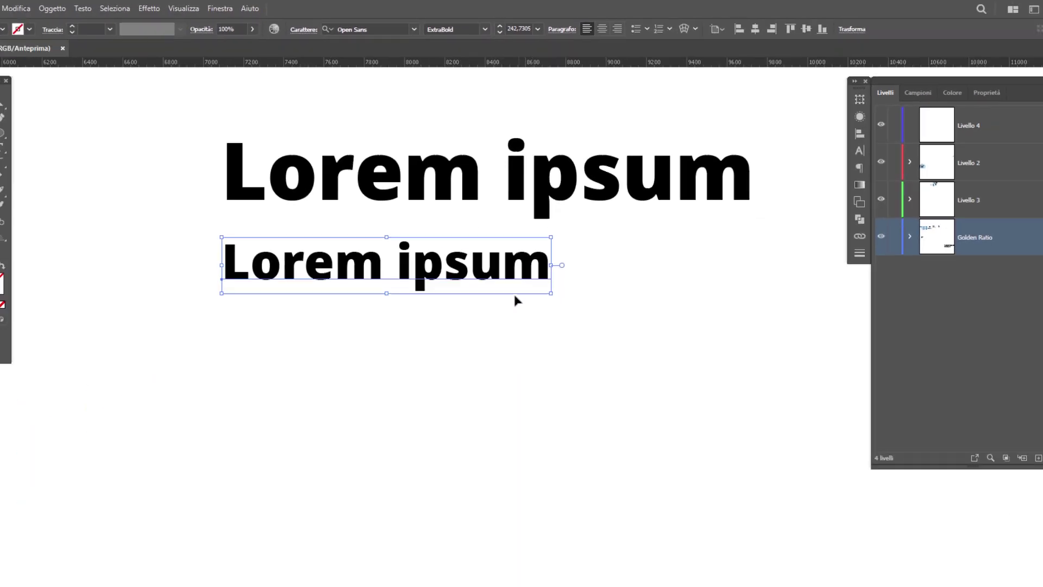
{"action": "left_click_drag", "start_coordinate": [518, 283], "coordinate": [517, 241]}
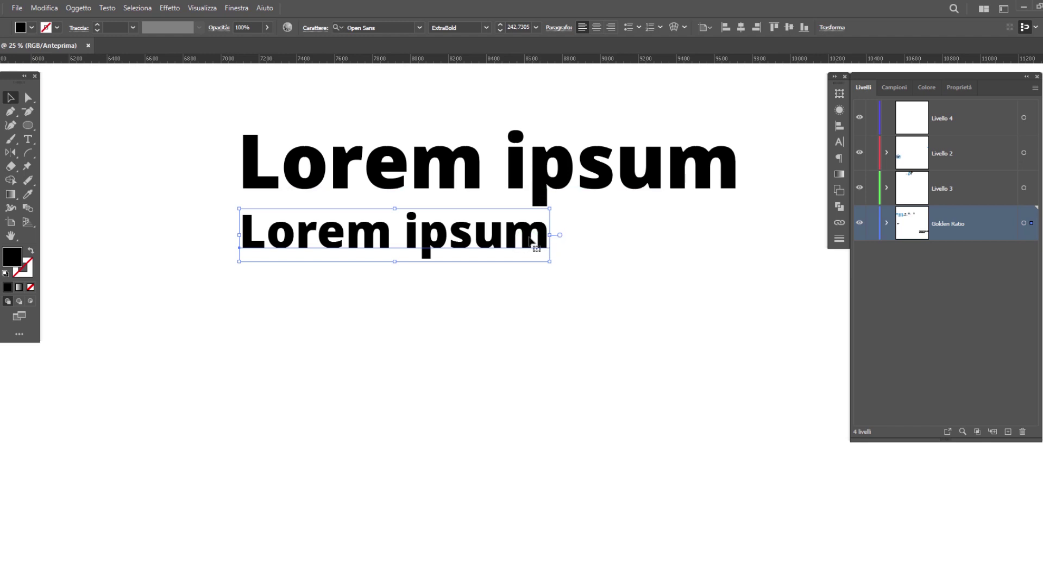
Add two more copies below, each further reduced by dividing the font size.
{"action": "left_click_drag", "start_coordinate": [531, 242], "coordinate": [531, 293]}
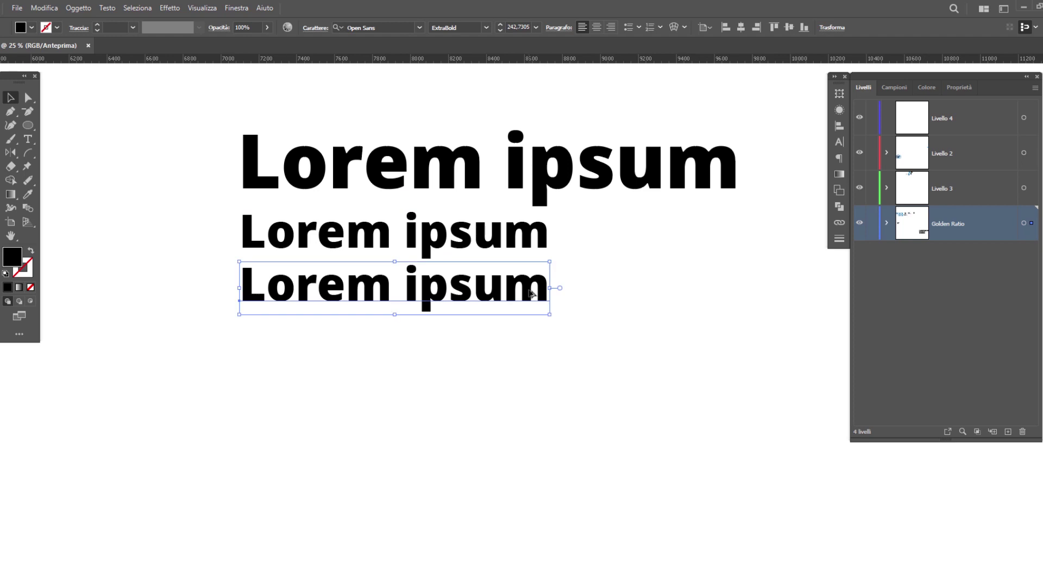
{"action": "left_click", "coordinate": [530, 27]}
{"action": "type", "text": "/1,618"}
{"action": "key", "text": "Return"}
{"action": "mouse_move", "coordinate": [391, 305]}
{"action": "left_mouse_down"}
{"action": "mouse_move", "coordinate": [392, 332]}
{"action": "mouse_move", "coordinate": [353, 315]}
{"action": "mouse_move", "coordinate": [354, 342]}
{"action": "left_mouse_up"}
{"action": "left_click", "coordinate": [519, 28]}
{"action": "type", "text": "/"}
{"action": "key", "text": "Return"}
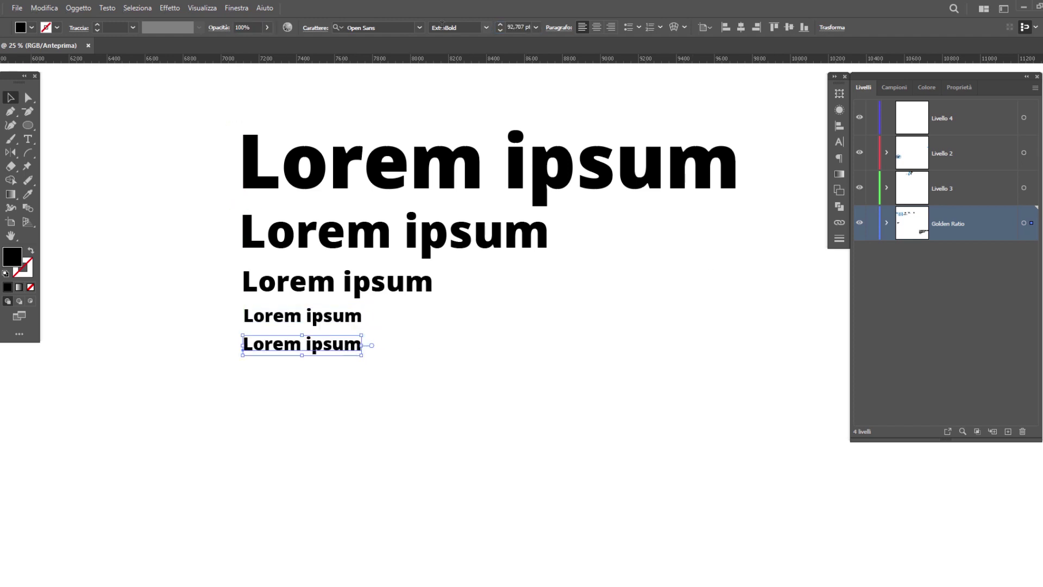
Set the last line to Regular weight and divide its size by 1.6.
{"action": "type", "text": "Regular"}
{"action": "left_click", "coordinate": [518, 27]}
{"action": "type", "text": "/1,6"}
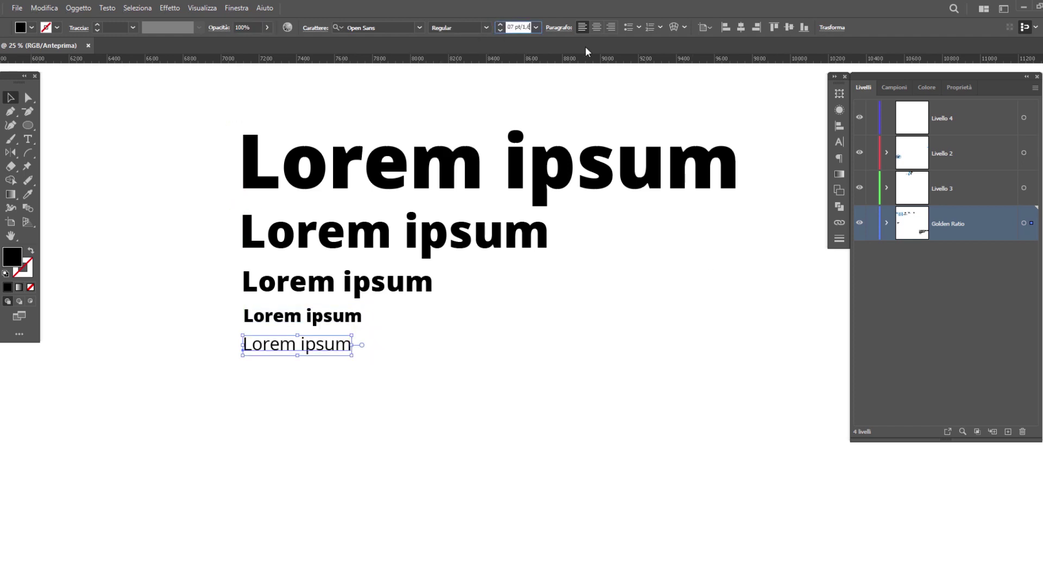
{"action": "key", "text": "Return"}
Paste extra Lorem ipsum text into the last line to form a four-line body paragraph.
{"action": "key", "text": "t"}
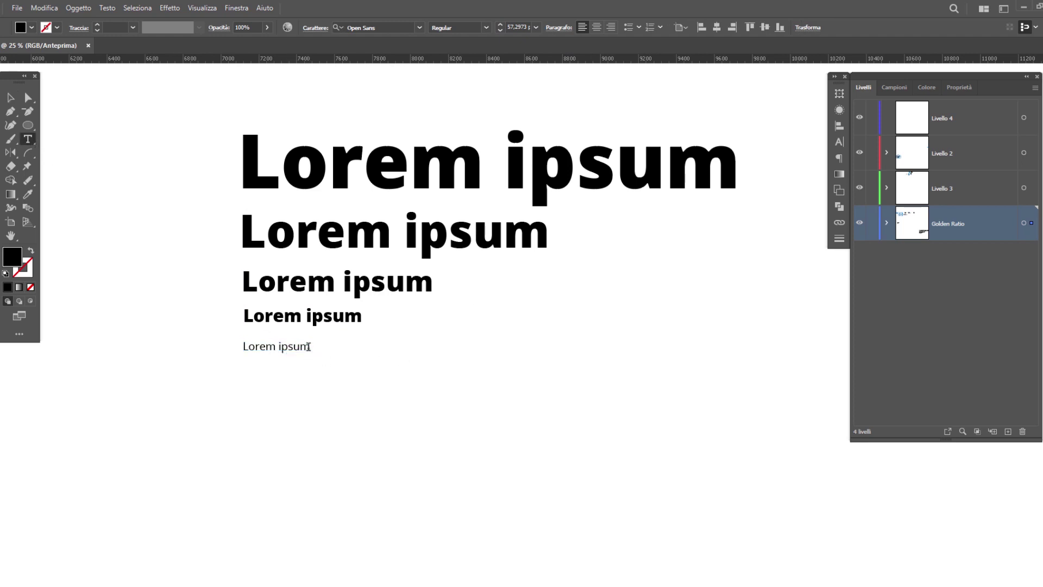
{"action": "left_click", "coordinate": [308, 346]}
{"action": "key", "text": "ctrl+v"}
{"action": "key", "text": "ctrl+v"}
{"action": "key", "text": "ctrl+v"}
{"action": "key", "text": "ctrl+v"}
{"action": "key", "text": "ctrl+v"}
{"action": "key", "text": "ctrl+v"}
{"action": "key", "text": "ctrl+v"}
{"action": "key", "text": "ctrl+v"}
{"action": "key", "text": "ctrl+v"}
{"action": "key", "text": "ctrl+v"}
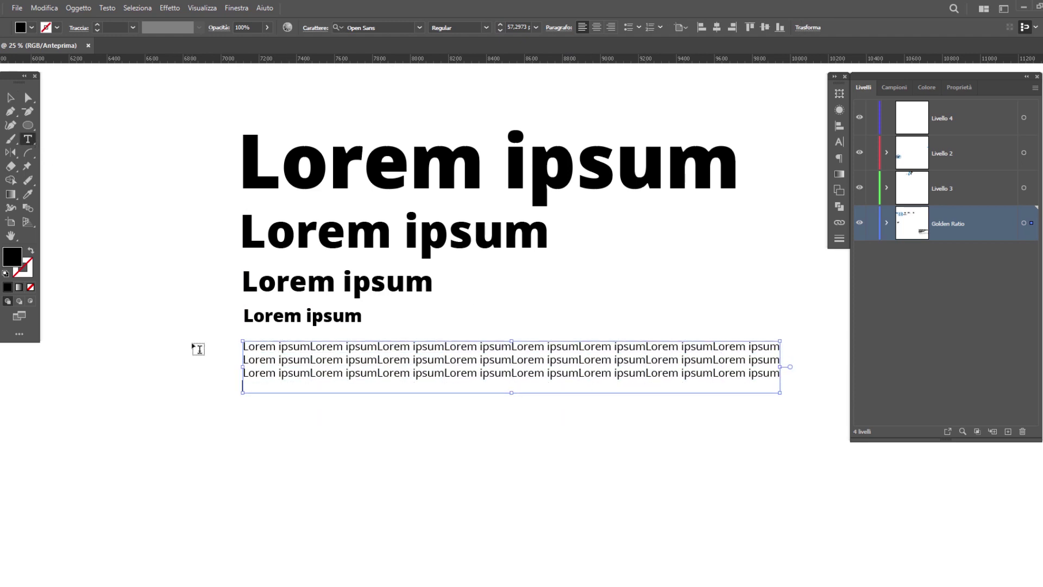
{"action": "key", "text": "ctrl+v"}
{"action": "key", "text": "Escape"}
{"action": "left_click", "coordinate": [399, 470]}
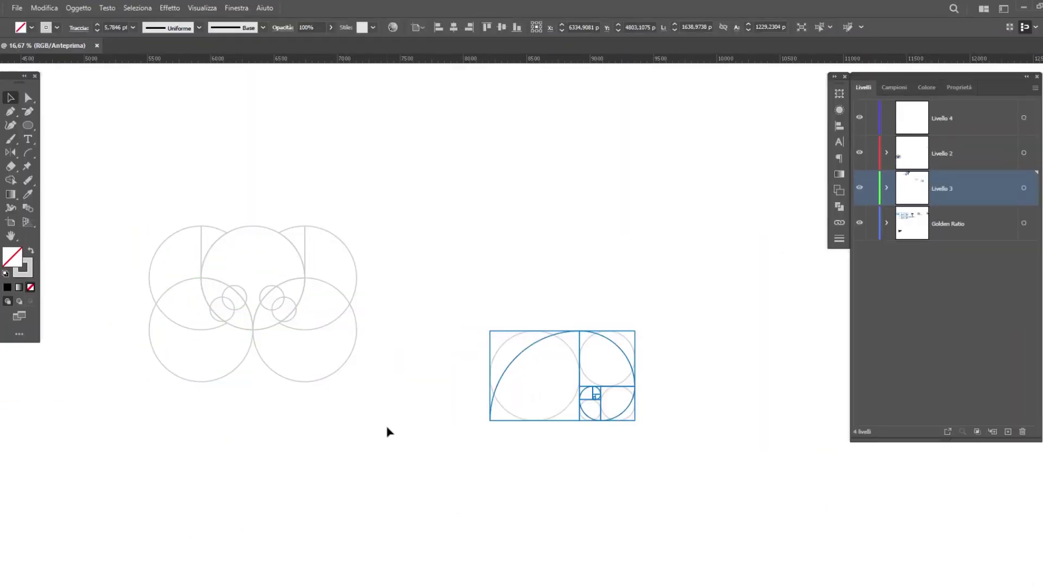
Deselect the type sample by clicking empty canvas.
{"action": "left_click", "coordinate": [386, 431]}
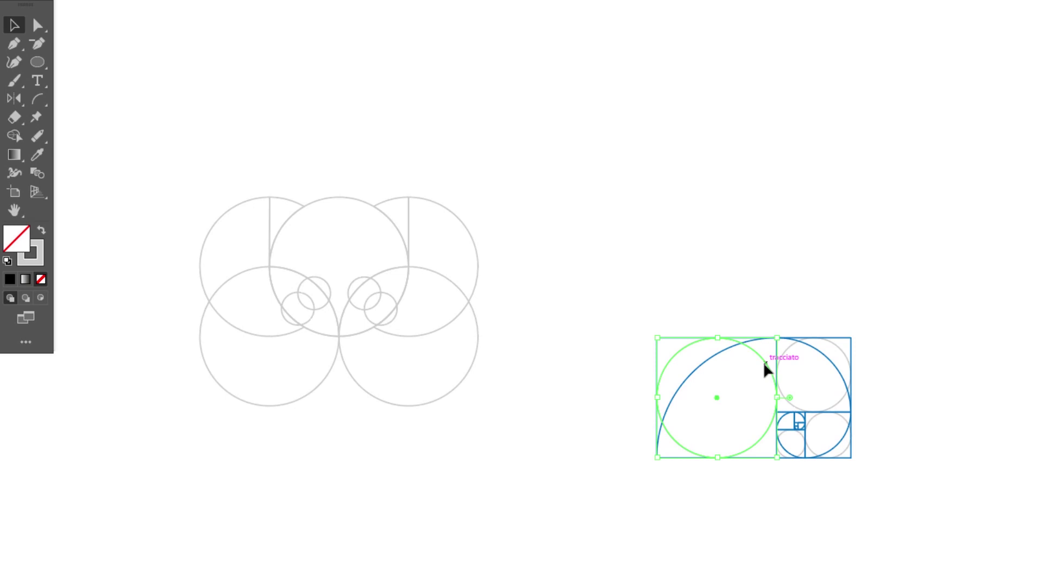
Copy the golden rectangle's large circle upward into a row and add a horizontal guide through the centres.
{"action": "mouse_move", "coordinate": [765, 370]}
{"action": "left_mouse_down"}
{"action": "mouse_move", "coordinate": [804, 168]}
{"action": "mouse_move", "coordinate": [747, 168]}
{"action": "left_mouse_up"}
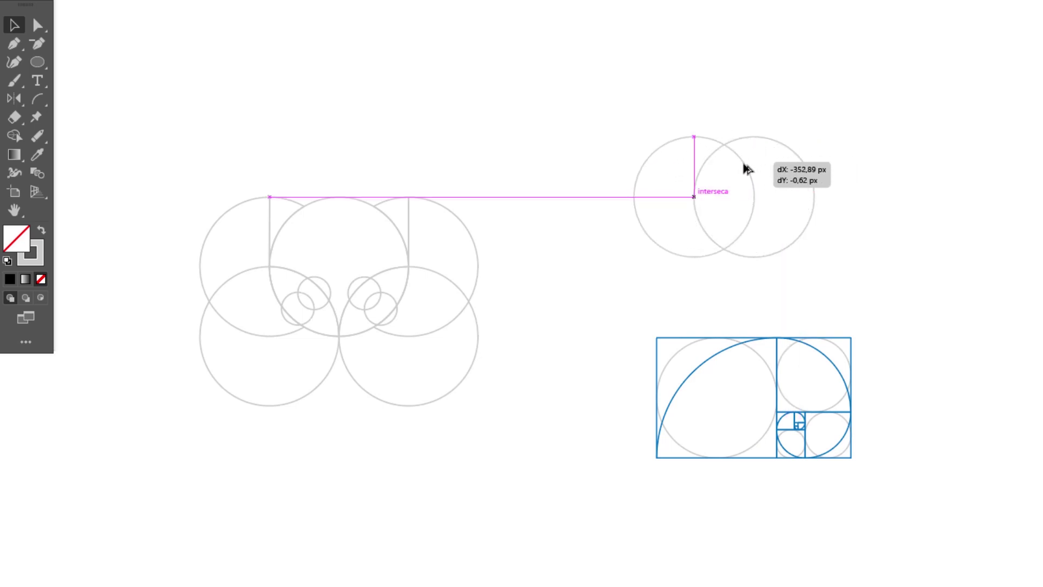
{"action": "left_click_drag", "start_coordinate": [748, 168], "coordinate": [871, 172]}
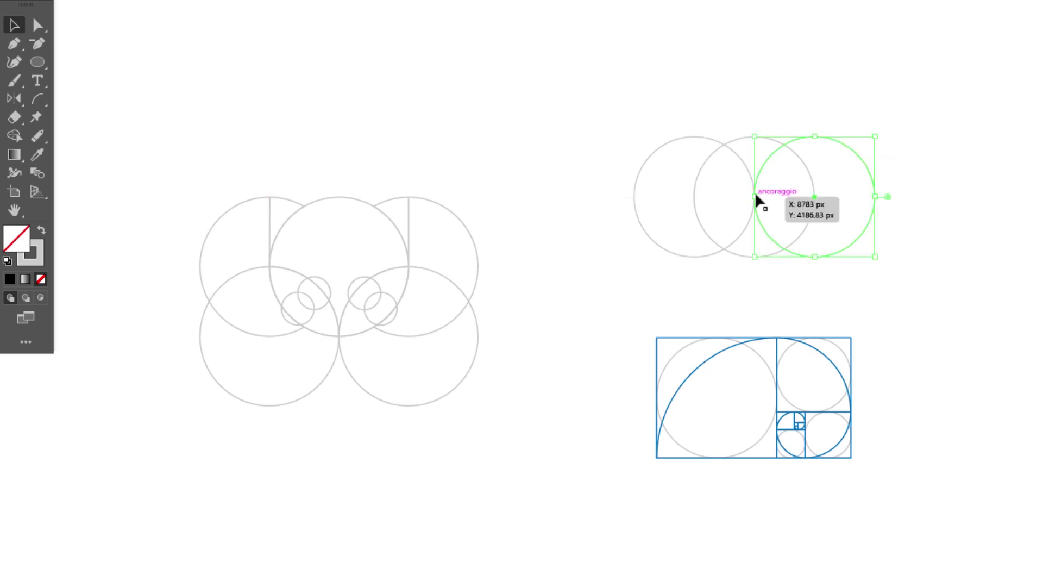
{"action": "key", "text": "f"}
{"action": "left_click", "coordinate": [736, 68]}
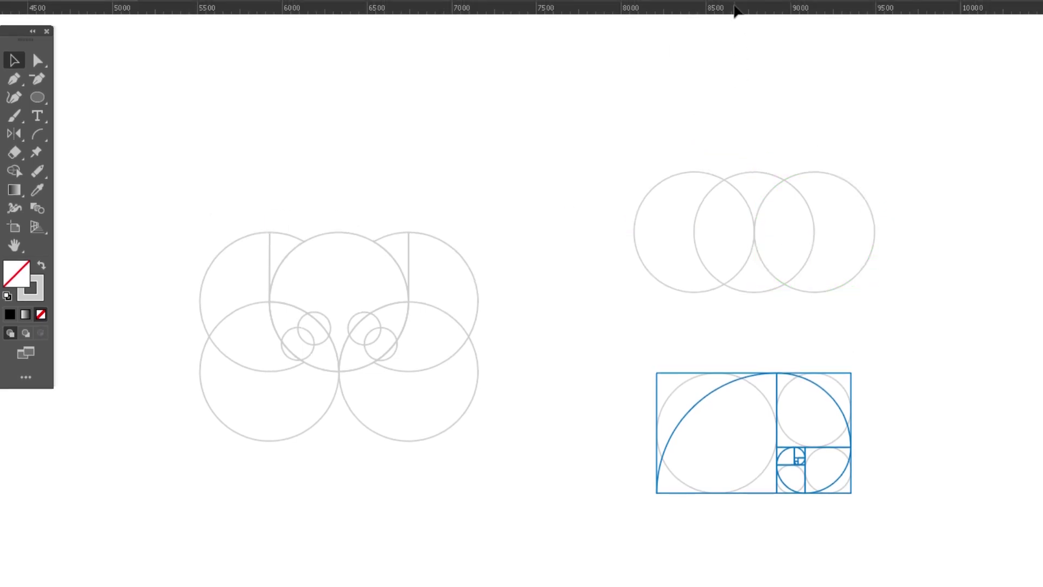
{"action": "mouse_move", "coordinate": [752, 10]}
{"action": "left_mouse_down"}
{"action": "mouse_move", "coordinate": [807, 238]}
{"action": "mouse_move", "coordinate": [752, 245]}
{"action": "left_mouse_up"}
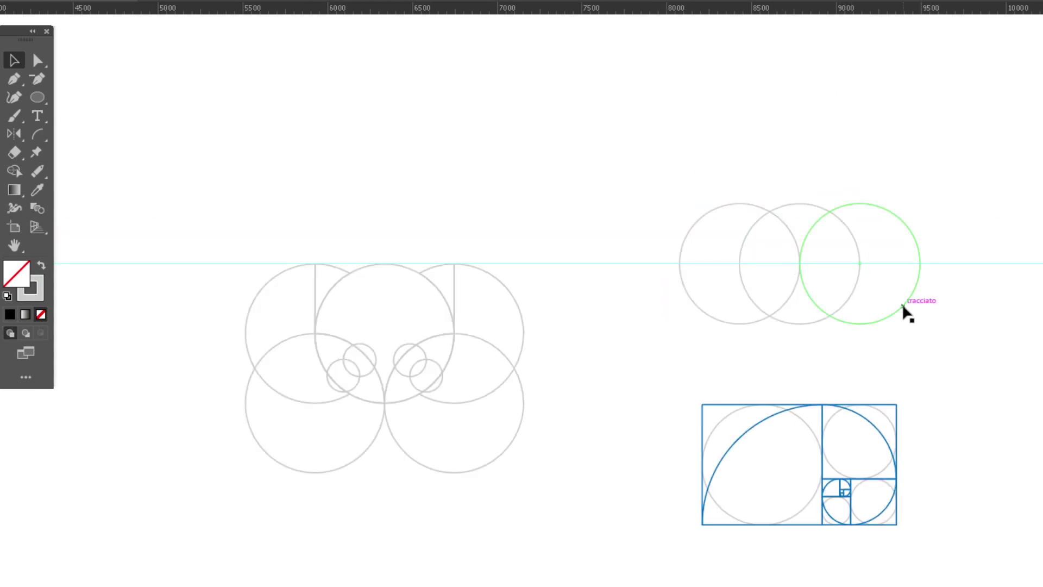
Copy both outer circles down to form the second row of the grid.
{"action": "left_click", "coordinate": [903, 309]}
{"action": "left_click", "coordinate": [715, 316], "text": "shift"}
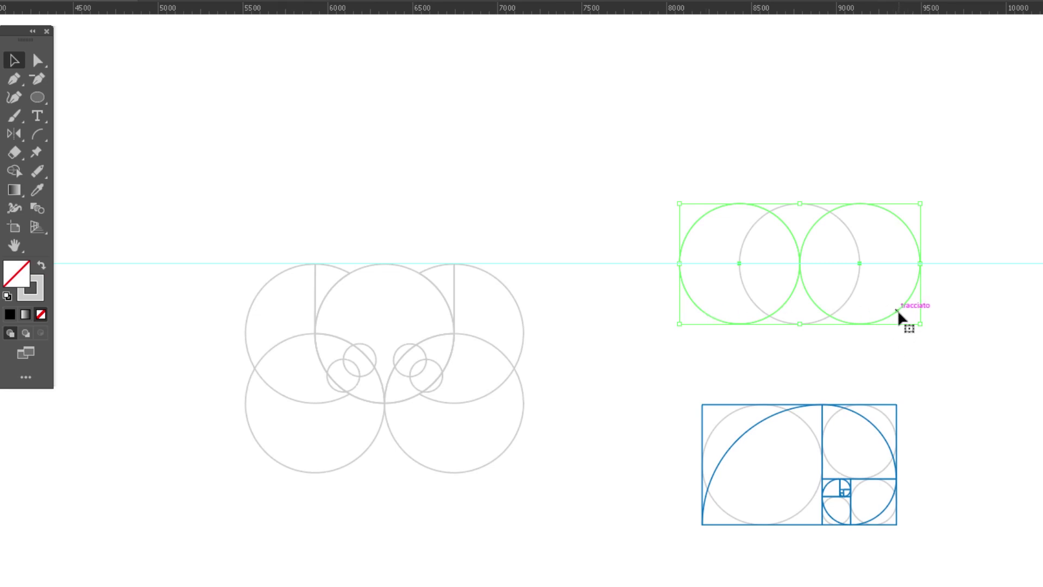
{"action": "mouse_move", "coordinate": [897, 315]}
{"action": "left_mouse_down"}
{"action": "mouse_move", "coordinate": [899, 375]}
{"action": "mouse_move", "coordinate": [897, 316]}
{"action": "left_mouse_up"}
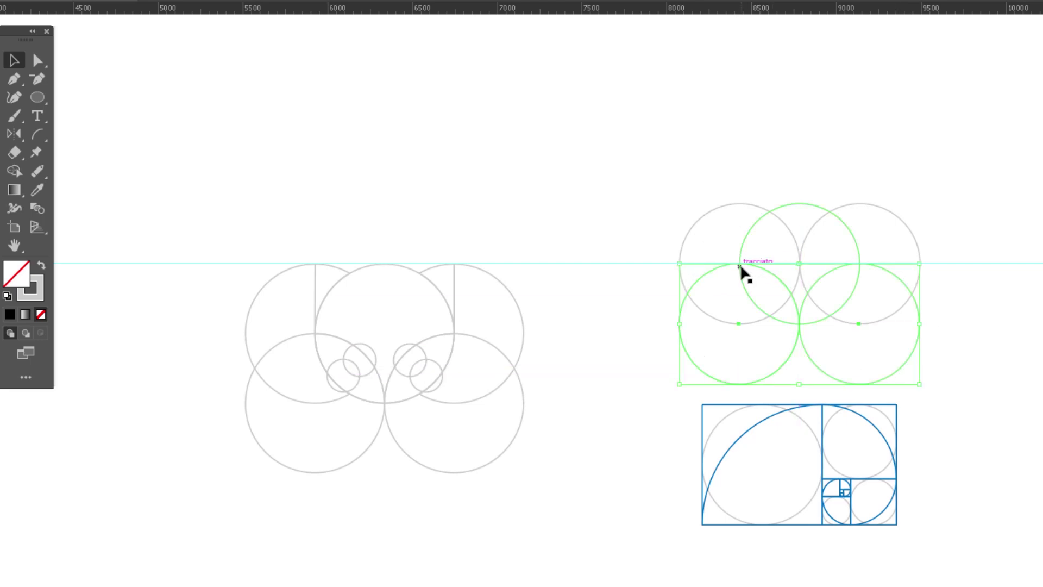
{"action": "scroll", "coordinate": [740, 272], "scroll_direction": "up", "scroll_amount": 5}
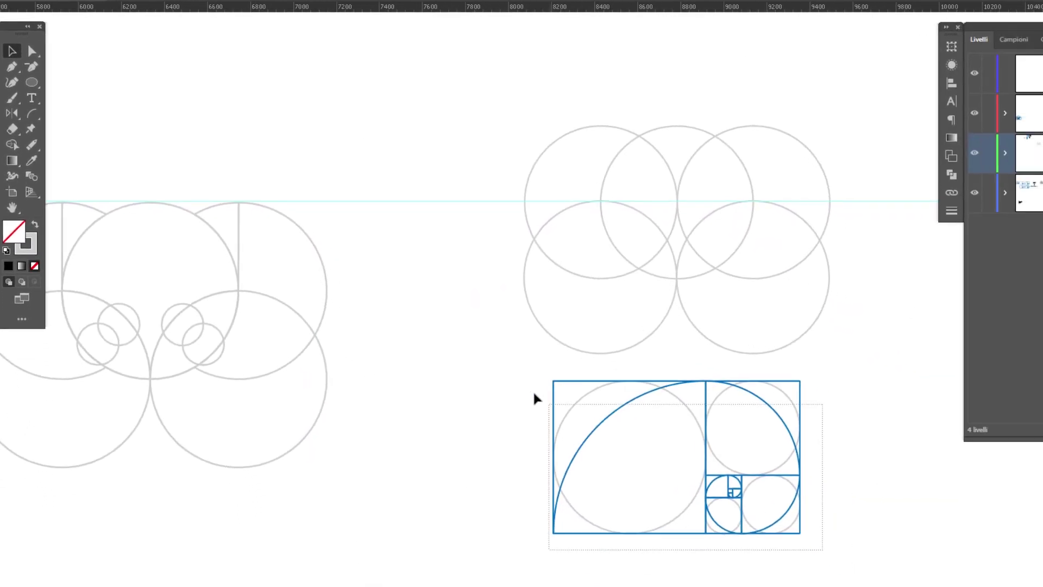
Drag two vertical guides from the ruler through the circle grid's centres.
{"action": "left_click", "coordinate": [605, 419]}
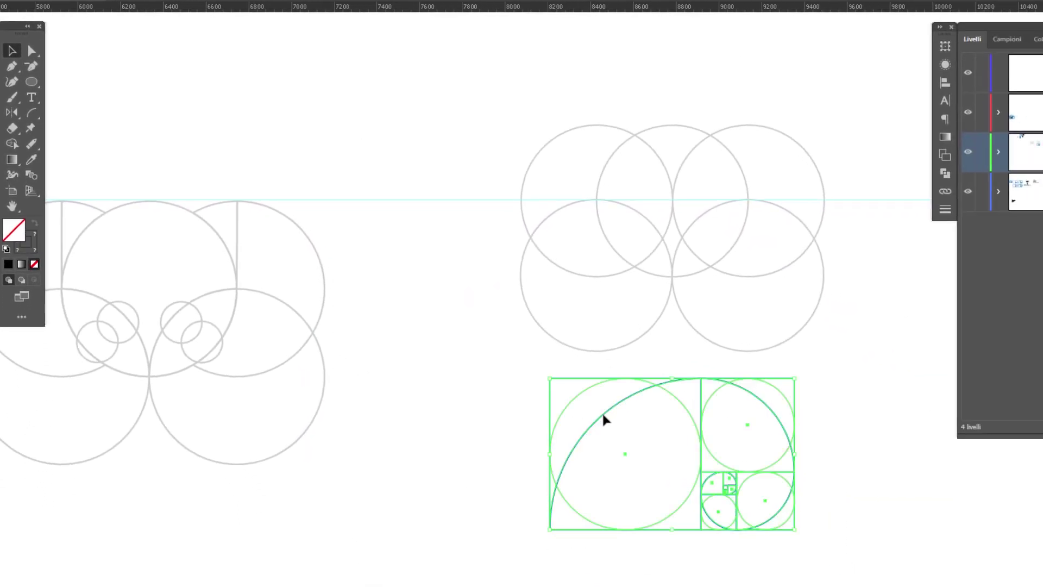
{"action": "scroll", "coordinate": [717, 401], "scroll_direction": "down", "scroll_amount": 3}
{"action": "mouse_move", "coordinate": [715, 384]}
{"action": "left_mouse_down"}
{"action": "mouse_move", "coordinate": [717, 516]}
{"action": "mouse_move", "coordinate": [727, 524]}
{"action": "left_mouse_up"}
{"action": "scroll", "coordinate": [745, 461], "scroll_direction": "up", "scroll_amount": 3}
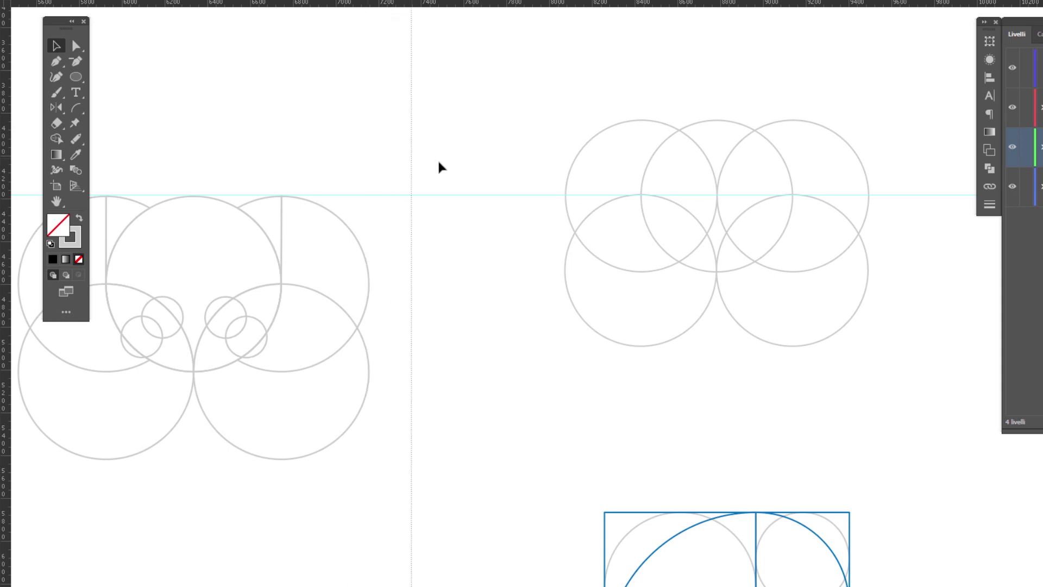
{"action": "left_click_drag", "start_coordinate": [301, 156], "coordinate": [642, 179]}
{"action": "scroll", "coordinate": [638, 121], "scroll_direction": "up", "scroll_amount": 3}
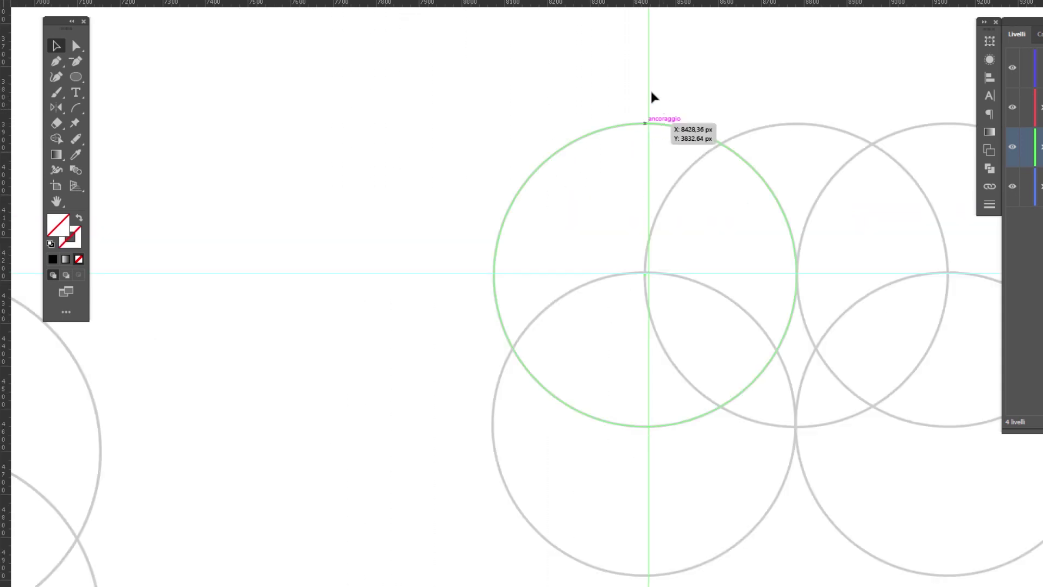
{"action": "left_click", "coordinate": [653, 74]}
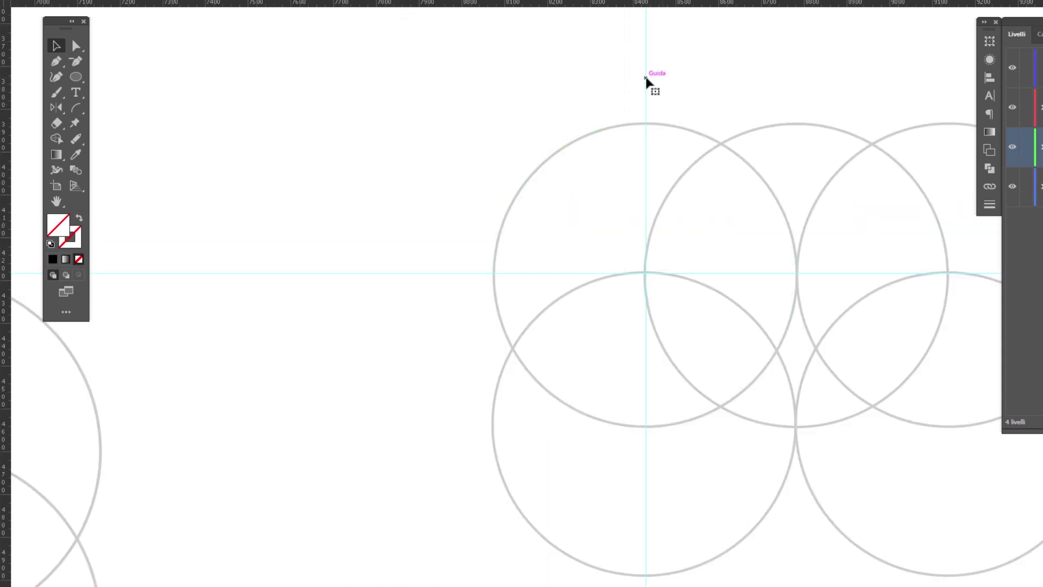
{"action": "scroll", "coordinate": [392, 127], "scroll_direction": "down", "scroll_amount": 3}
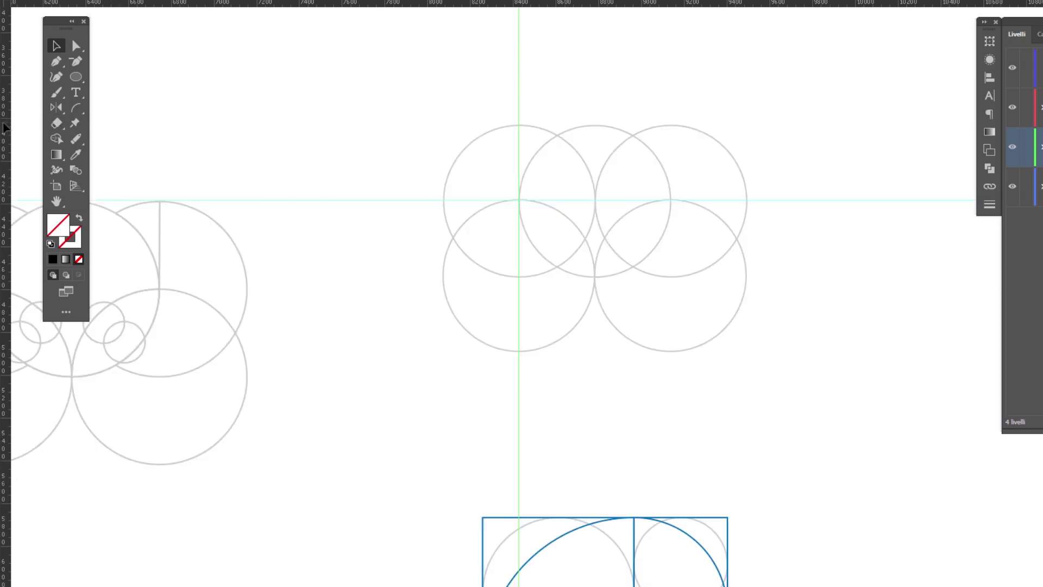
{"action": "mouse_move", "coordinate": [519, 163]}
{"action": "left_mouse_down"}
{"action": "mouse_move", "coordinate": [685, 167]}
{"action": "mouse_move", "coordinate": [672, 165]}
{"action": "left_mouse_up"}
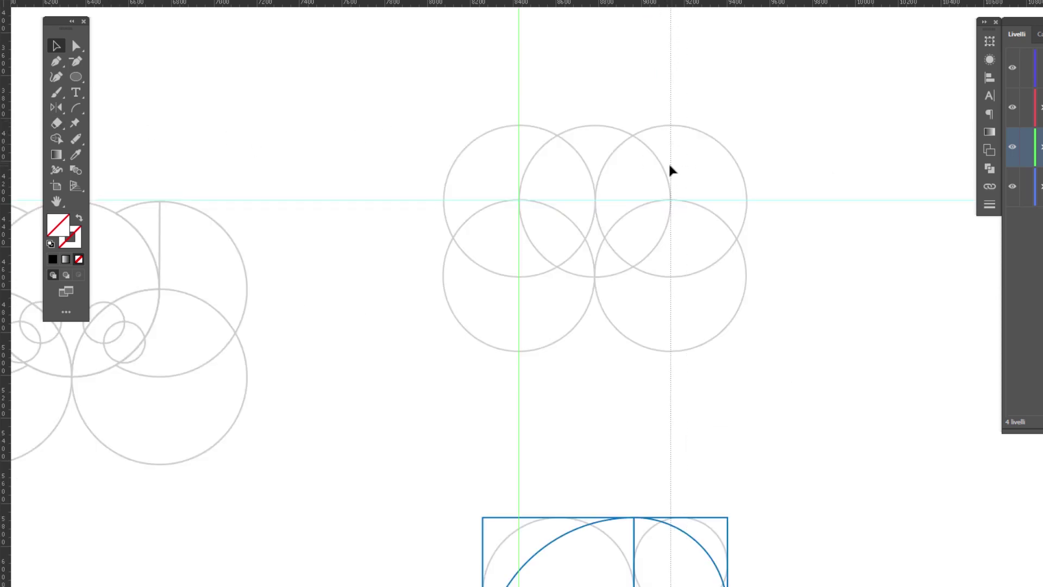
{"action": "left_click_drag", "start_coordinate": [671, 170], "coordinate": [671, 169]}
{"action": "scroll", "coordinate": [507, 94], "scroll_direction": "up", "scroll_amount": 3}
Draw two vertical lines along the guides and one horizontal line across the circle centres.
{"action": "left_click", "coordinate": [77, 86]}
{"action": "left_click_drag", "start_coordinate": [76, 86], "coordinate": [143, 141]}
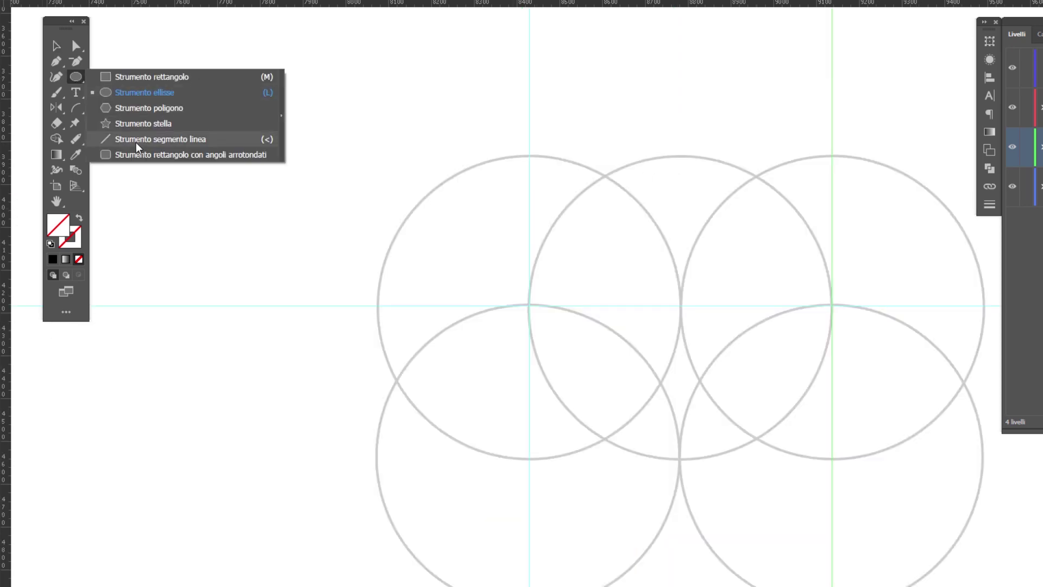
{"action": "left_click_drag", "start_coordinate": [528, 456], "coordinate": [526, 59]}
{"action": "left_click_drag", "start_coordinate": [527, 457], "coordinate": [527, 512]}
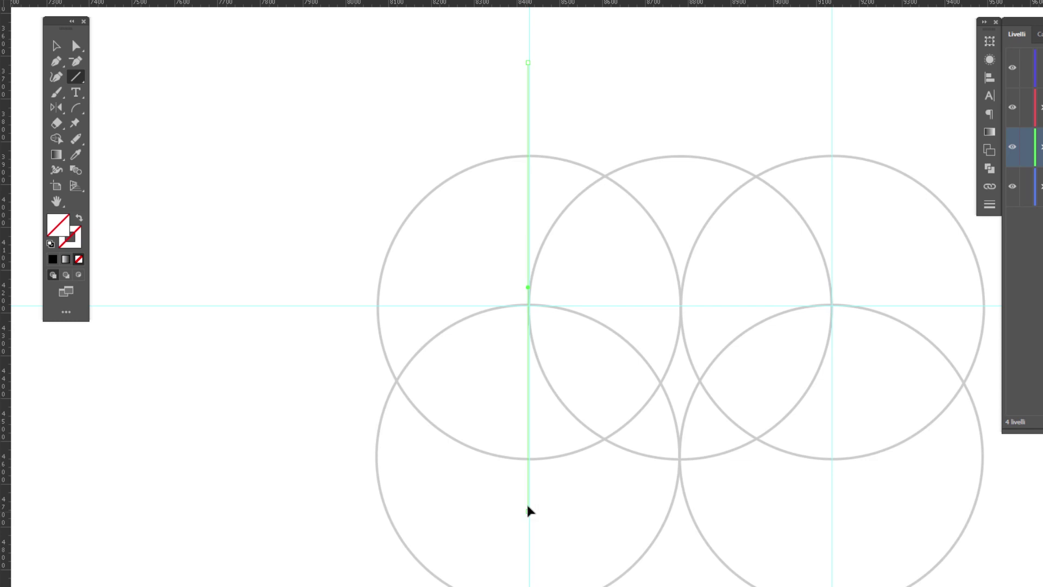
{"action": "left_click_drag", "start_coordinate": [830, 64], "coordinate": [830, 63]}
{"action": "left_click_drag", "start_coordinate": [831, 64], "coordinate": [832, 514]}
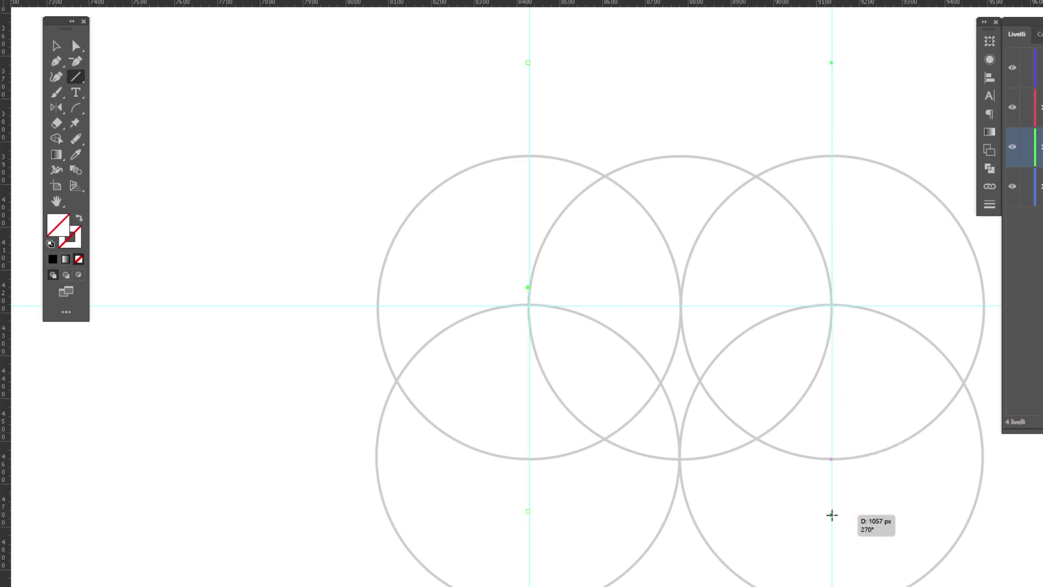
{"action": "left_click_drag", "start_coordinate": [378, 307], "coordinate": [985, 307]}
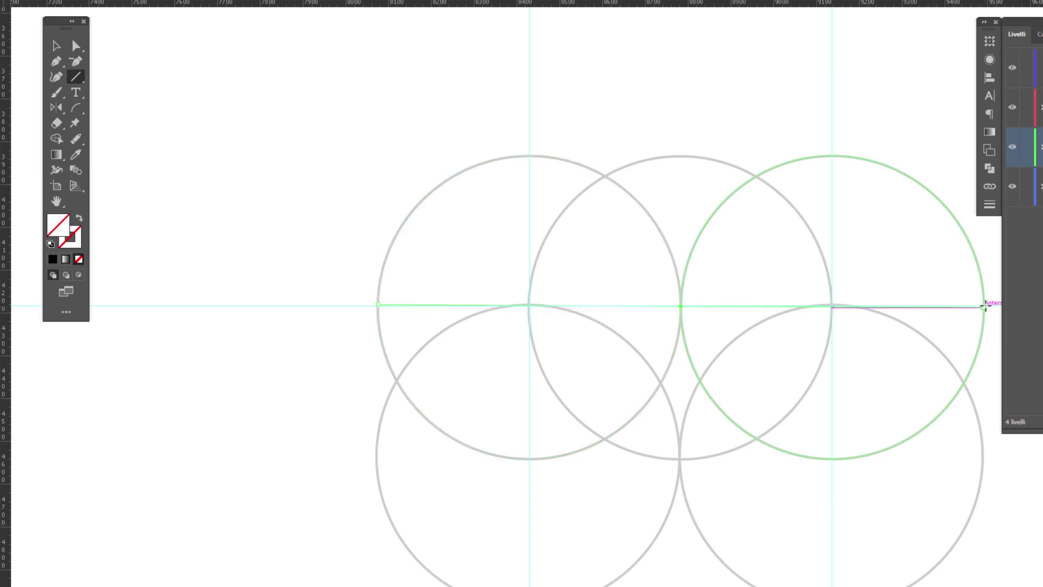
Give all three construction lines a black stroke.
{"action": "key", "text": "v"}
{"action": "left_click_drag", "start_coordinate": [445, 90], "coordinate": [906, 111]}
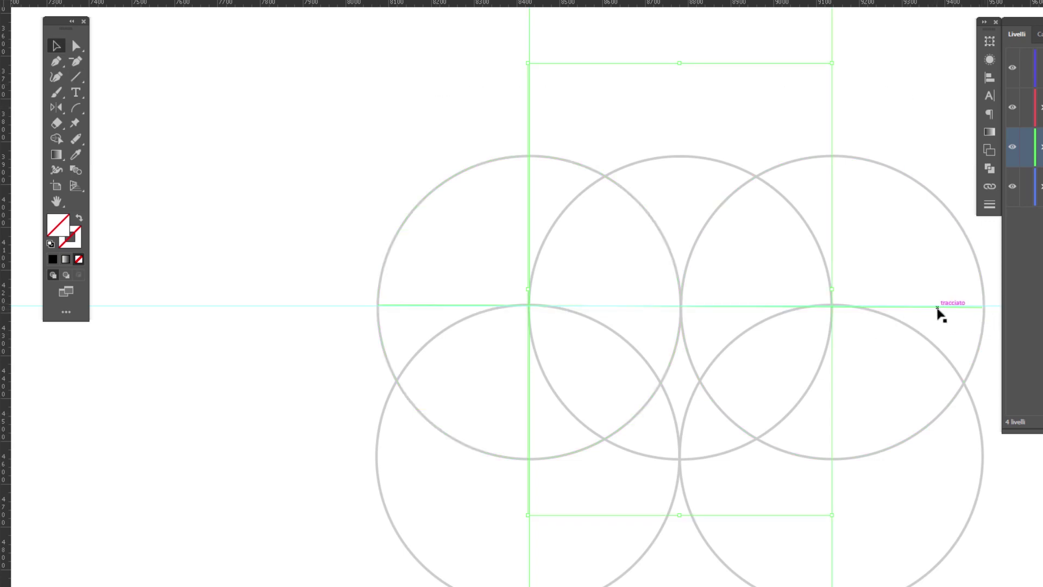
{"action": "left_click", "coordinate": [927, 308], "text": "shift"}
{"action": "left_click", "coordinate": [74, 244]}
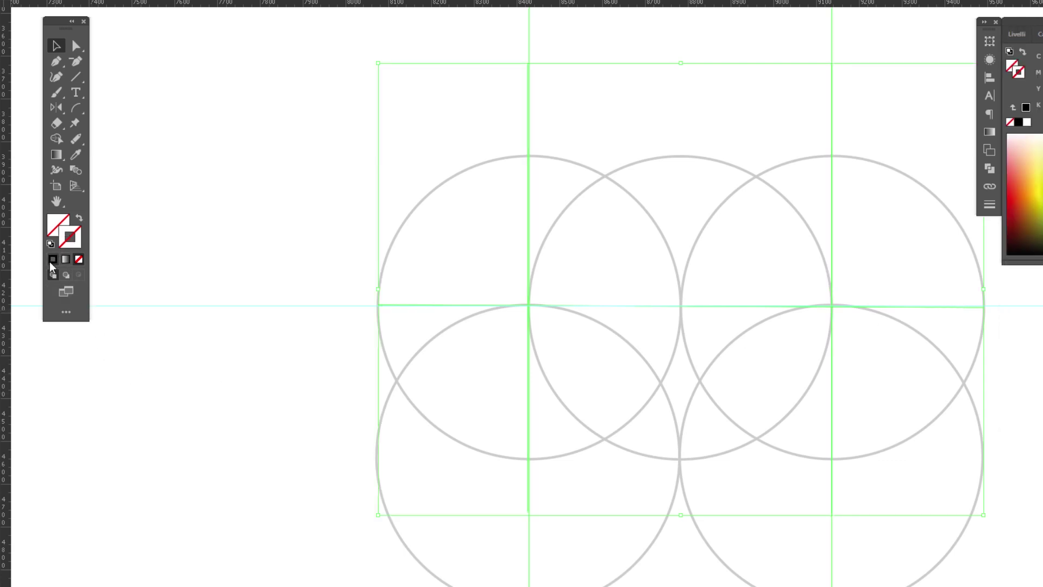
{"action": "left_click", "coordinate": [52, 260]}
Sample the circles' grey stroke and add a horizontal guide along the circle tops.
{"action": "left_click", "coordinate": [210, 452]}
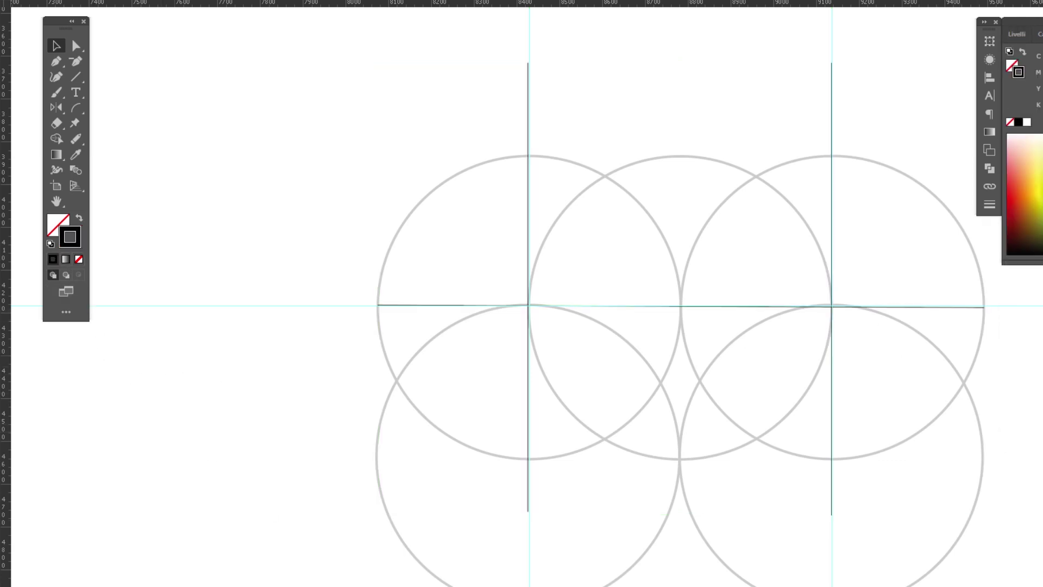
{"action": "left_click", "coordinate": [982, 457]}
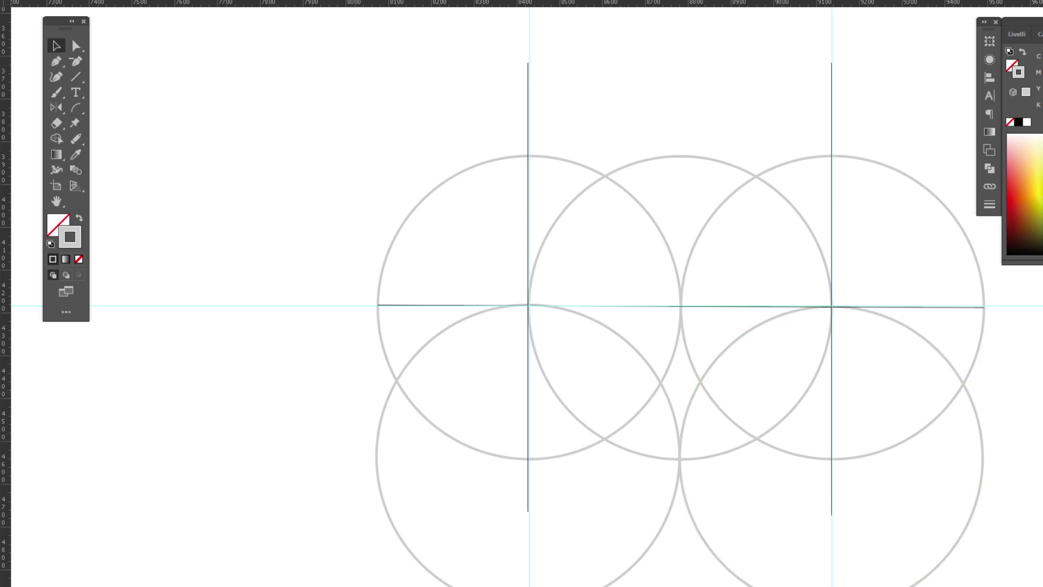
{"action": "scroll", "coordinate": [712, 124], "scroll_direction": "down", "scroll_amount": 2}
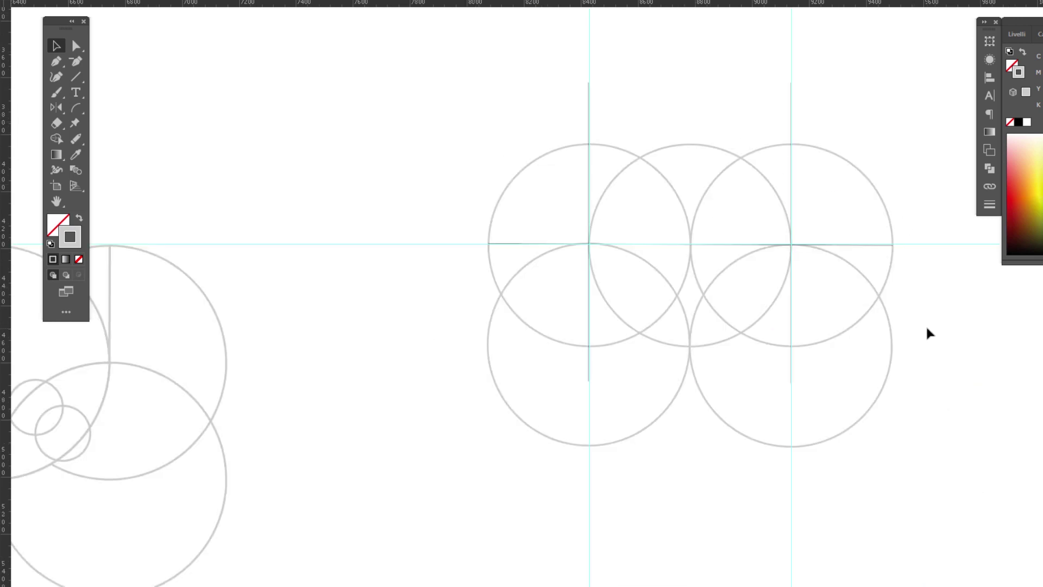
{"action": "left_click_drag", "start_coordinate": [780, 5], "coordinate": [788, 198]}
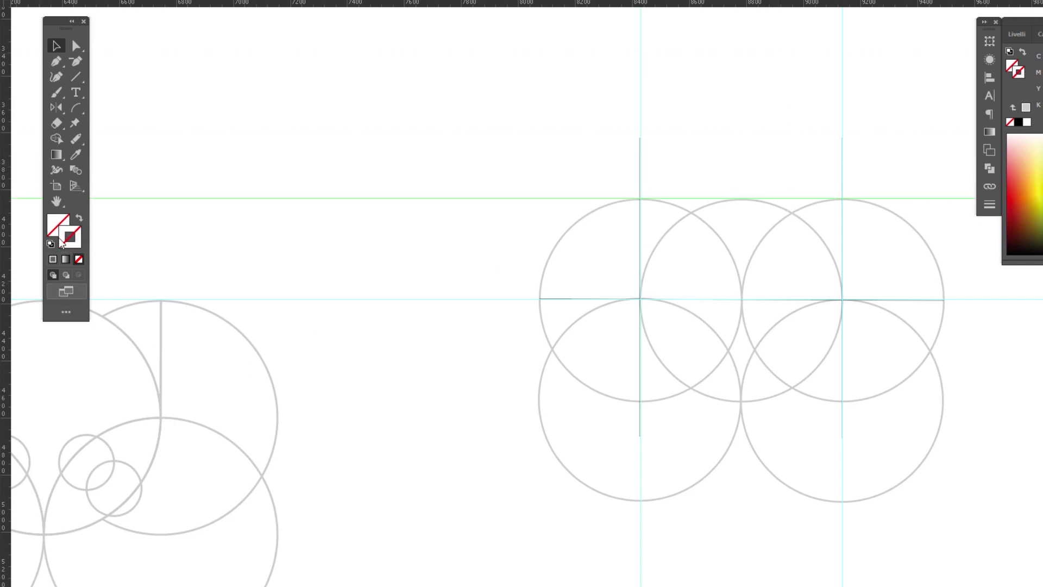
Draw a black horizontal line and move it onto the tops of the upper circles.
{"action": "left_click", "coordinate": [75, 77]}
{"action": "left_click_drag", "start_coordinate": [575, 197], "coordinate": [907, 199]}
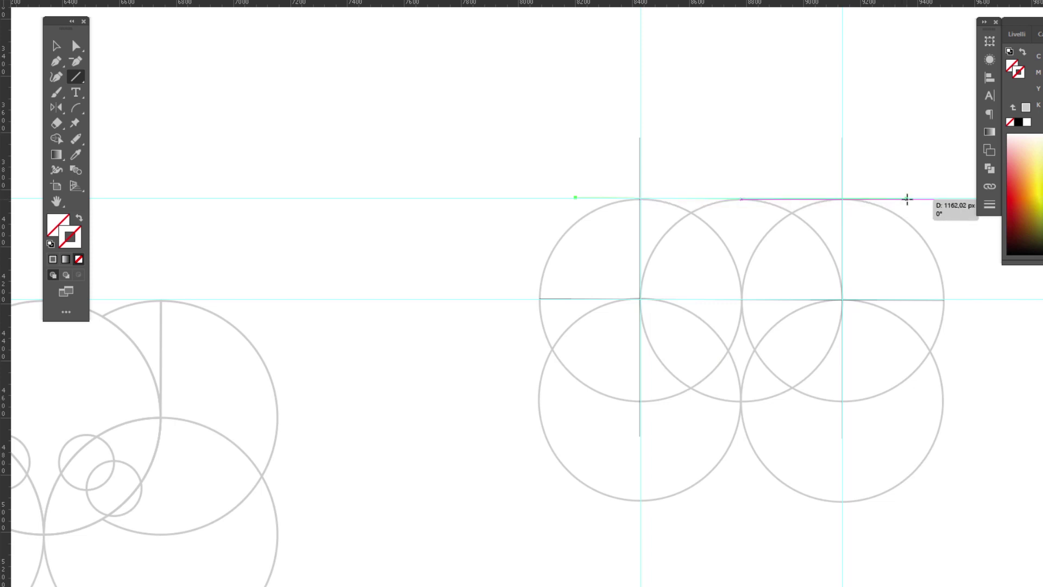
{"action": "left_click_drag", "start_coordinate": [907, 199], "coordinate": [907, 199]}
{"action": "key", "text": "v"}
{"action": "left_click", "coordinate": [52, 259]}
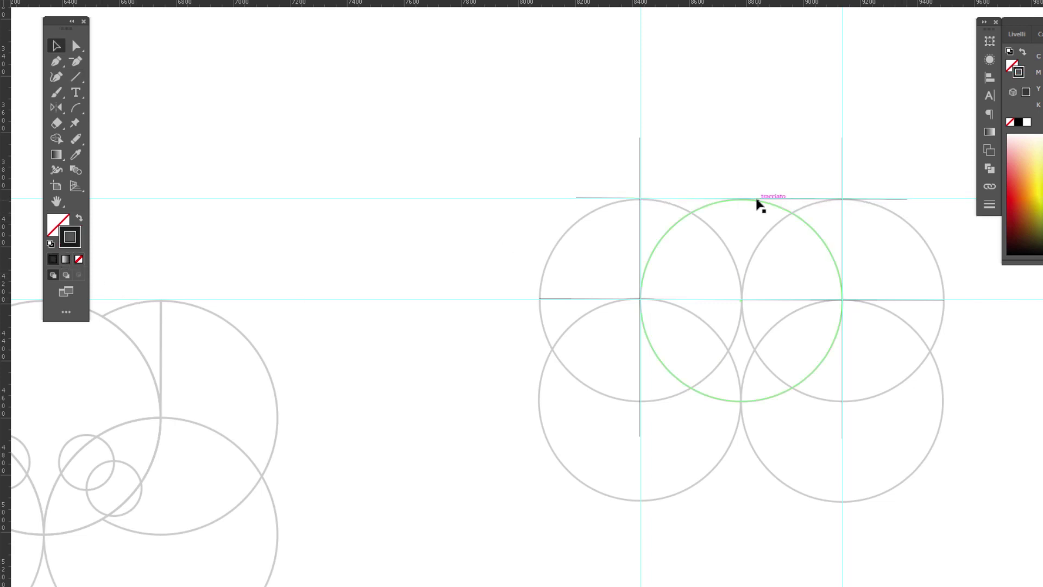
{"action": "scroll", "coordinate": [756, 198], "scroll_direction": "up", "scroll_amount": 3}
{"action": "left_click_drag", "start_coordinate": [792, 190], "coordinate": [784, 200]}
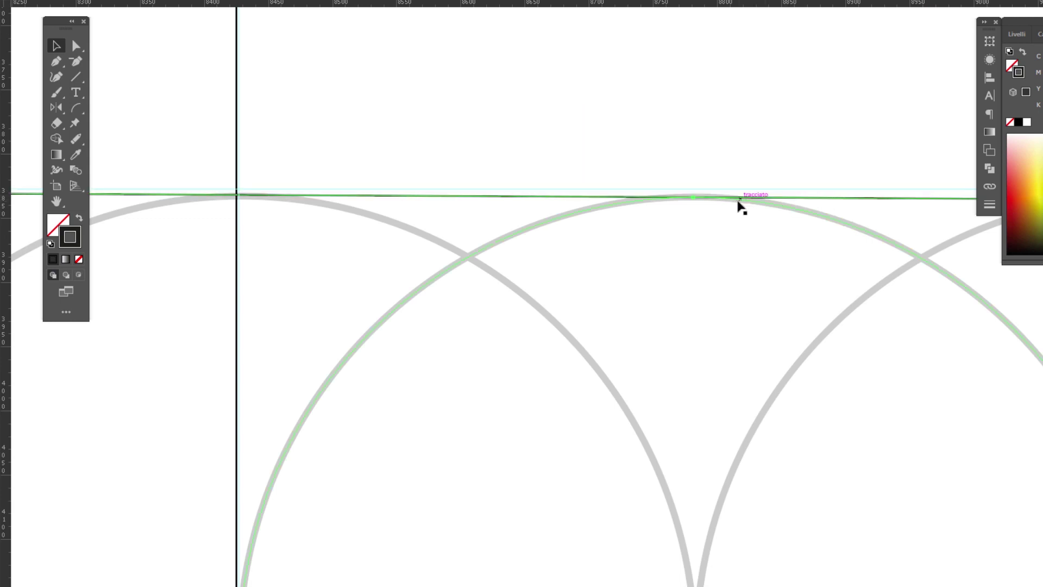
Check that the black line sits exactly on the upper circles' tops.
{"action": "scroll", "coordinate": [744, 210], "scroll_direction": "down", "scroll_amount": 2}
{"action": "scroll", "coordinate": [500, 218], "scroll_direction": "up", "scroll_amount": 2}
{"action": "left_click", "coordinate": [589, 225]}
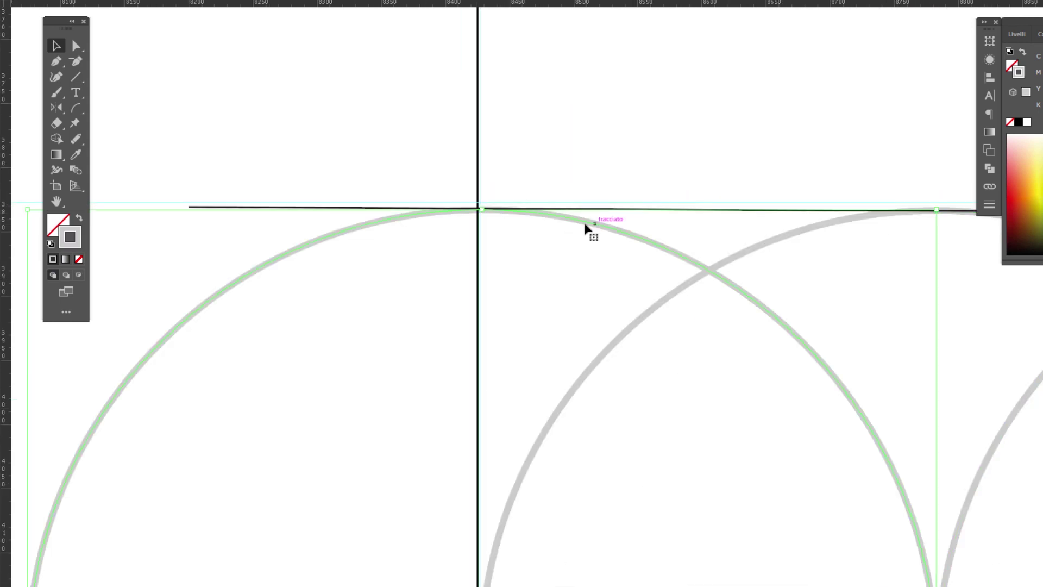
{"action": "scroll", "coordinate": [652, 224], "scroll_direction": "up", "scroll_amount": 2}
{"action": "scroll", "coordinate": [641, 217], "scroll_direction": "up", "scroll_amount": 1}
{"action": "scroll", "coordinate": [952, 219], "scroll_direction": "down", "scroll_amount": 1}
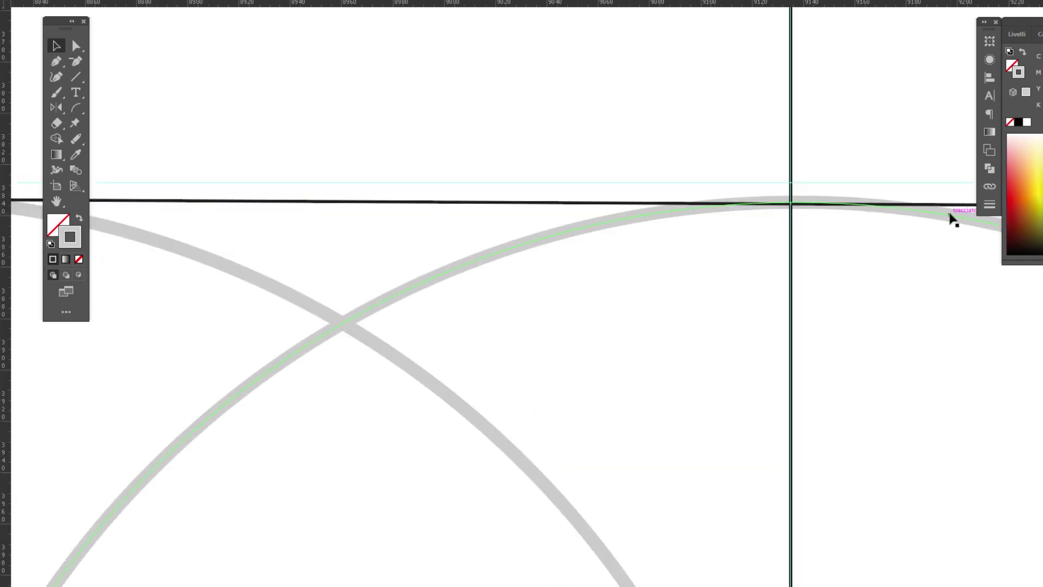
{"action": "scroll", "coordinate": [526, 233], "scroll_direction": "down", "scroll_amount": 1}
{"action": "scroll", "coordinate": [754, 366], "scroll_direction": "down", "scroll_amount": 2}
{"action": "scroll", "coordinate": [359, 395], "scroll_direction": "up", "scroll_amount": 4}
{"action": "left_click", "coordinate": [449, 367], "text": "shift"}
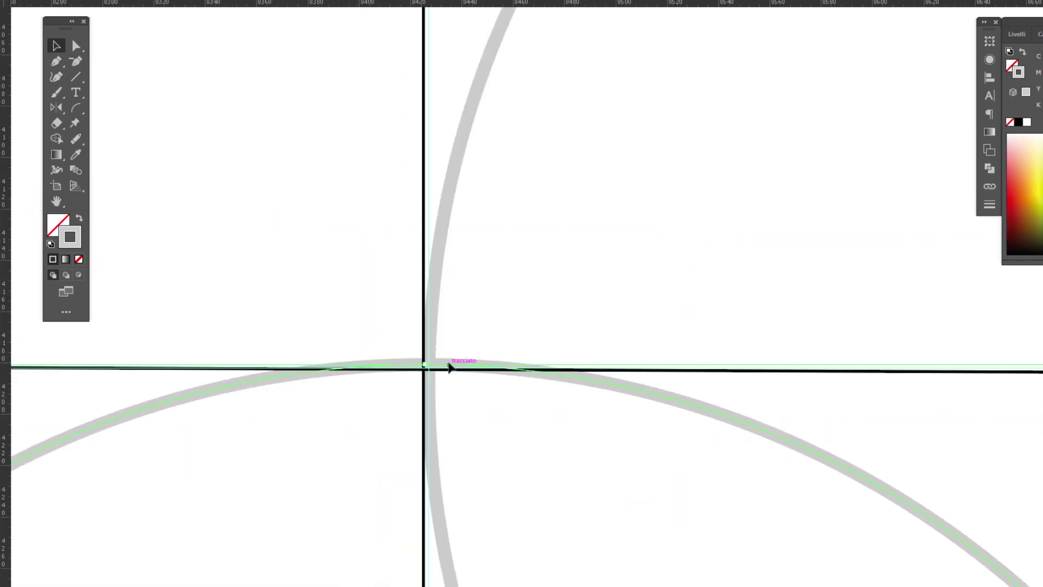
{"action": "scroll", "coordinate": [414, 361], "scroll_direction": "down", "scroll_amount": 3}
{"action": "scroll", "coordinate": [726, 361], "scroll_direction": "up", "scroll_amount": 4}
{"action": "scroll", "coordinate": [794, 406], "scroll_direction": "down", "scroll_amount": 5}
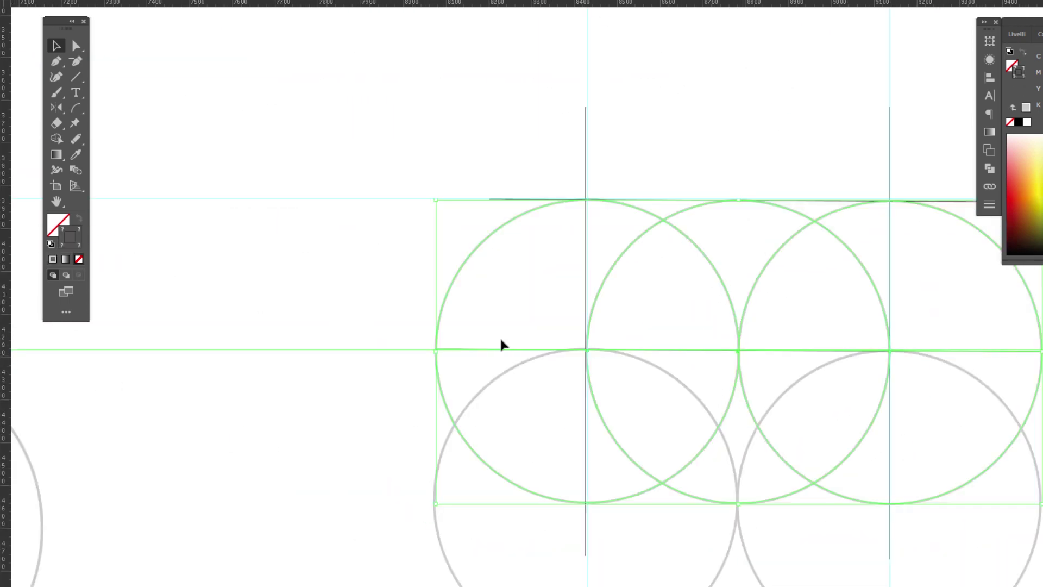
{"action": "left_click", "coordinate": [357, 301]}
{"action": "scroll", "coordinate": [822, 507], "scroll_direction": "down", "scroll_amount": 2}
{"action": "scroll", "coordinate": [630, 334], "scroll_direction": "down", "scroll_amount": 2}
{"action": "scroll", "coordinate": [630, 334], "scroll_direction": "down", "scroll_amount": 2}
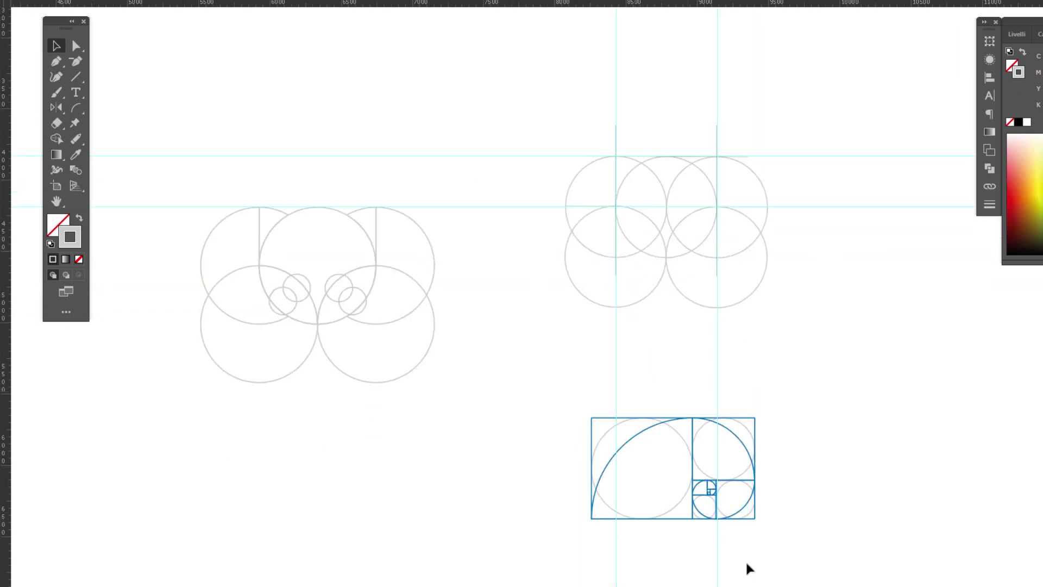
{"action": "scroll", "coordinate": [718, 494], "scroll_direction": "up", "scroll_amount": 2}
Move a small circle from the golden-ratio sheet into the grid, forming an overlapping pair left of centre.
{"action": "left_click", "coordinate": [718, 495]}
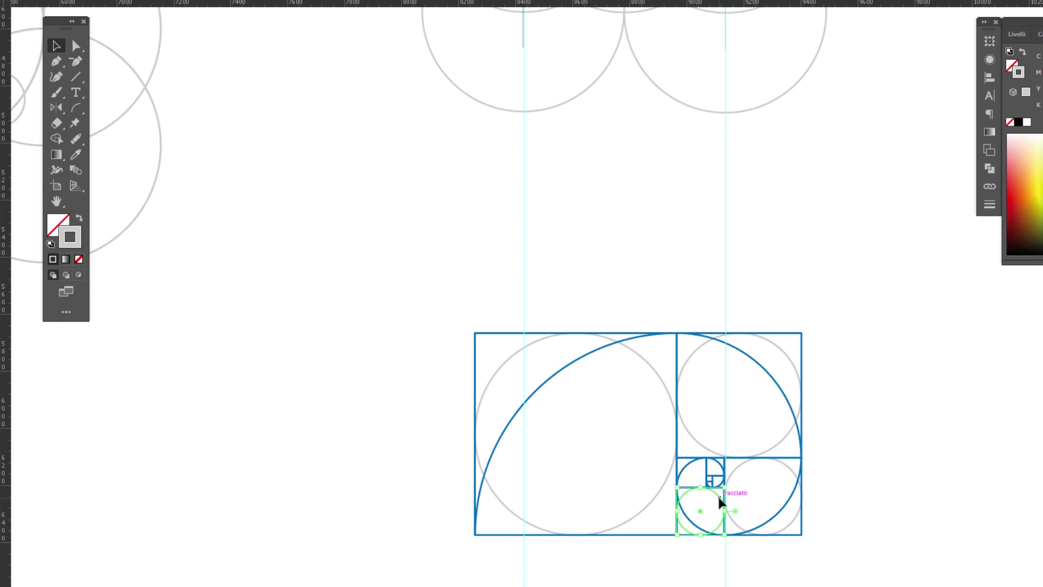
{"action": "scroll", "coordinate": [719, 503], "scroll_direction": "down", "scroll_amount": 2}
{"action": "left_click_drag", "start_coordinate": [767, 538], "coordinate": [674, 118]}
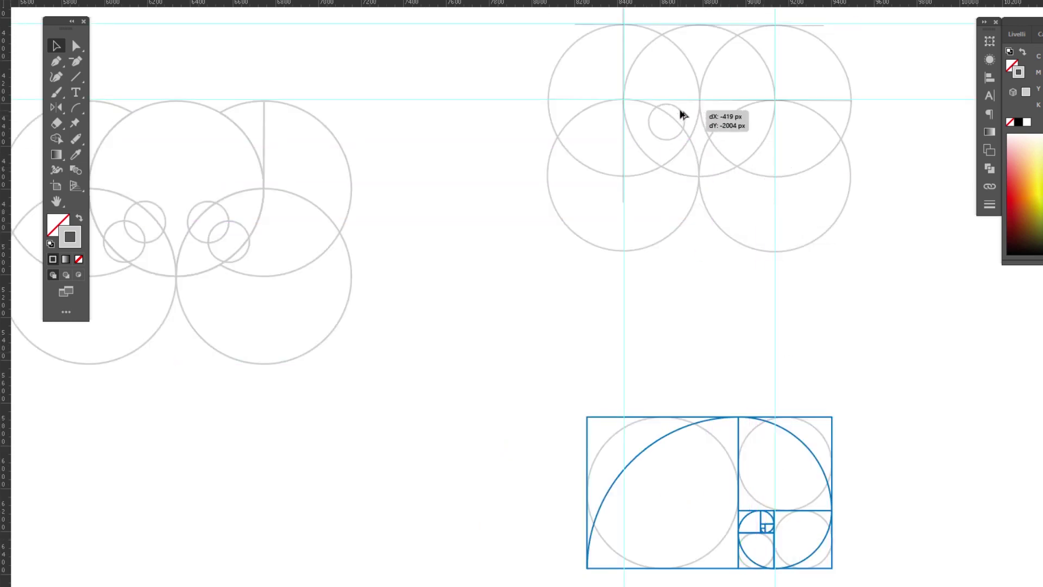
{"action": "scroll", "coordinate": [673, 136], "scroll_direction": "up", "scroll_amount": 2}
{"action": "mouse_move", "coordinate": [675, 119]}
{"action": "left_mouse_down"}
{"action": "mouse_move", "coordinate": [679, 110]}
{"action": "mouse_move", "coordinate": [655, 174]}
{"action": "left_mouse_up"}
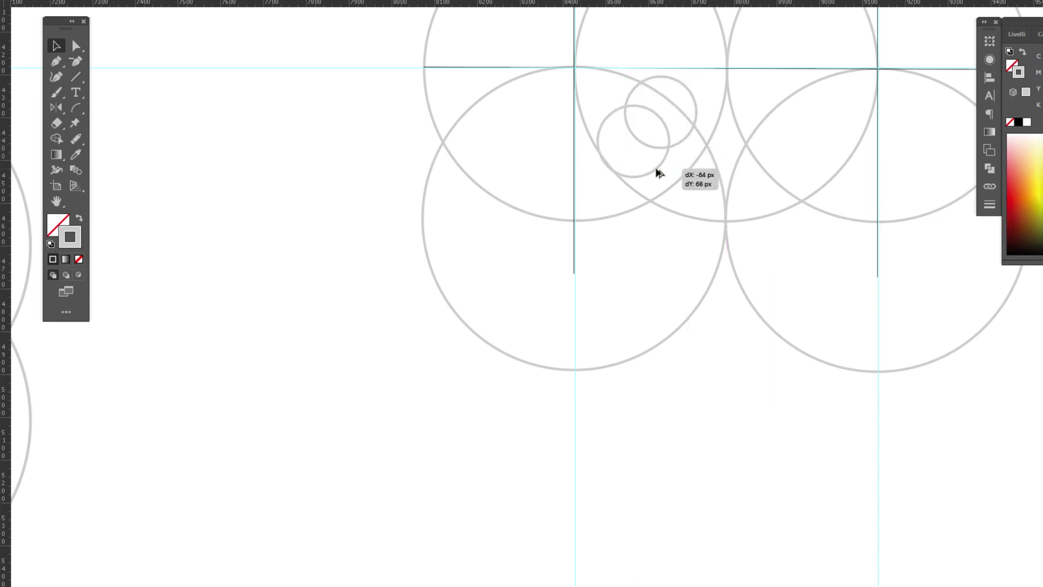
{"action": "left_click_drag", "start_coordinate": [654, 170], "coordinate": [652, 175]}
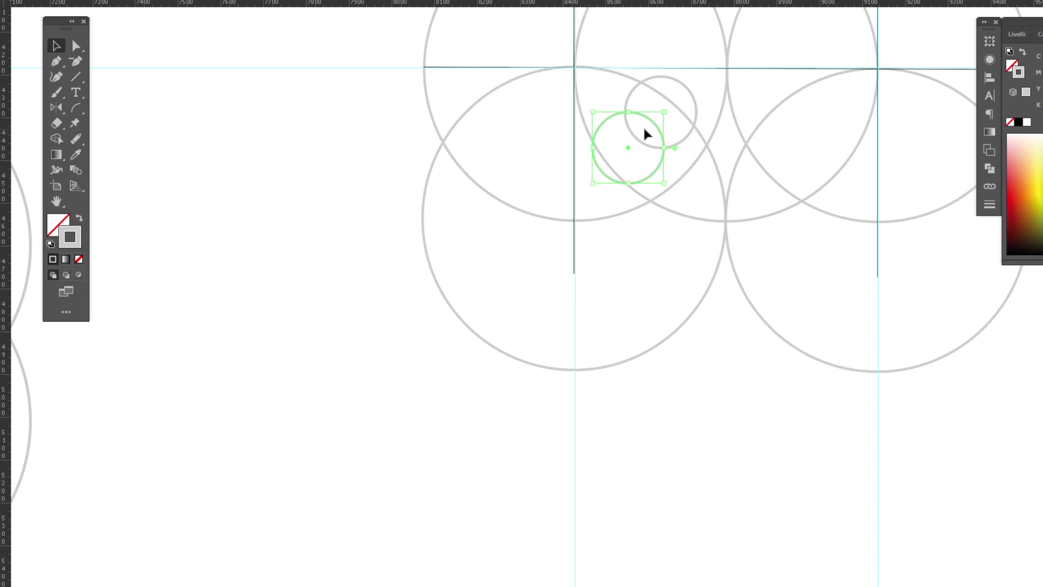
{"action": "left_click", "coordinate": [685, 138], "text": "shift"}
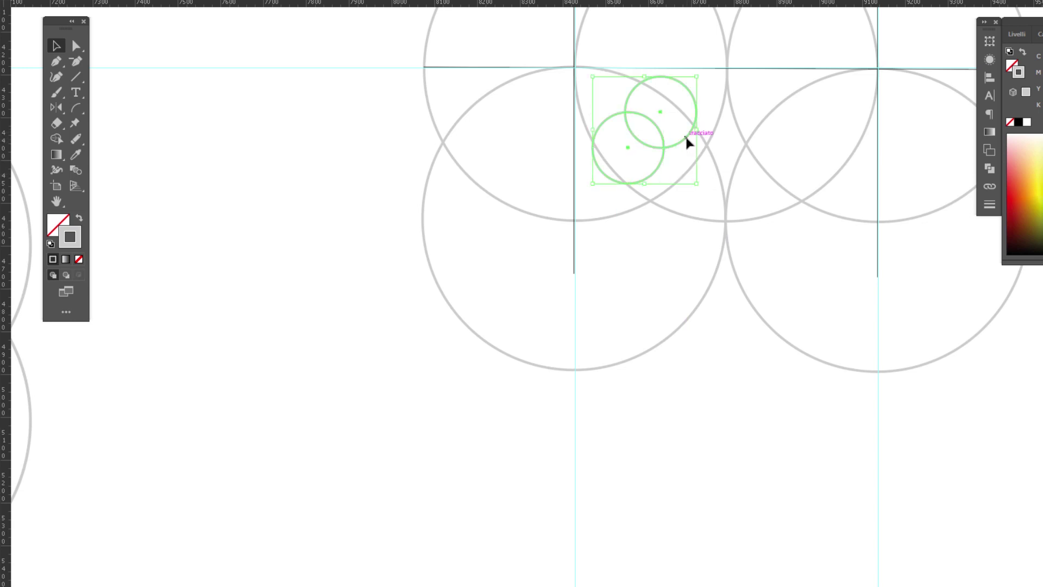
Reflect a vertical copy of the small circle pair and move it about 250 px right.
{"action": "double_click", "coordinate": [57, 106]}
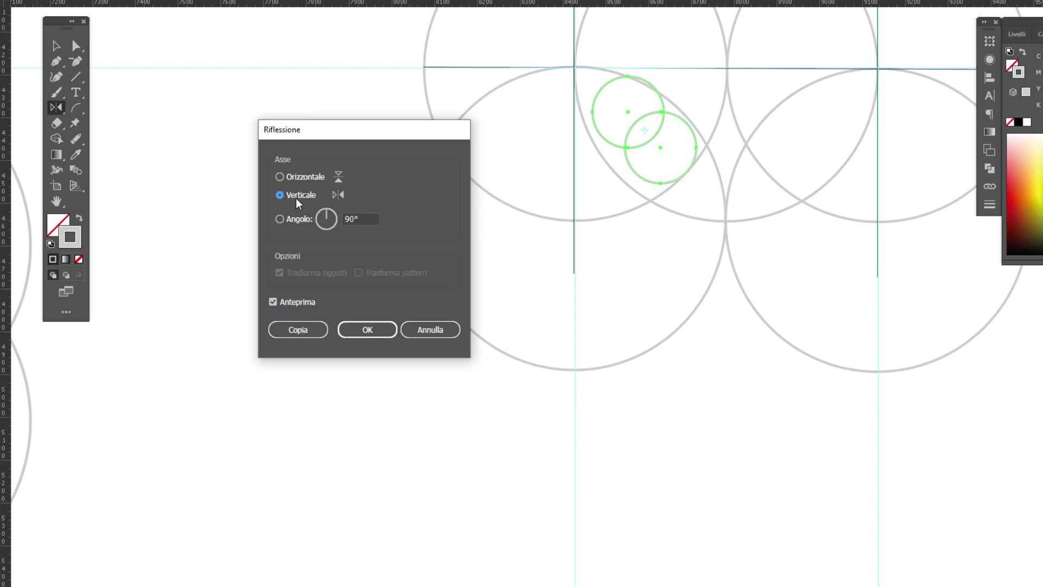
{"action": "left_click", "coordinate": [300, 332]}
{"action": "key", "text": "v"}
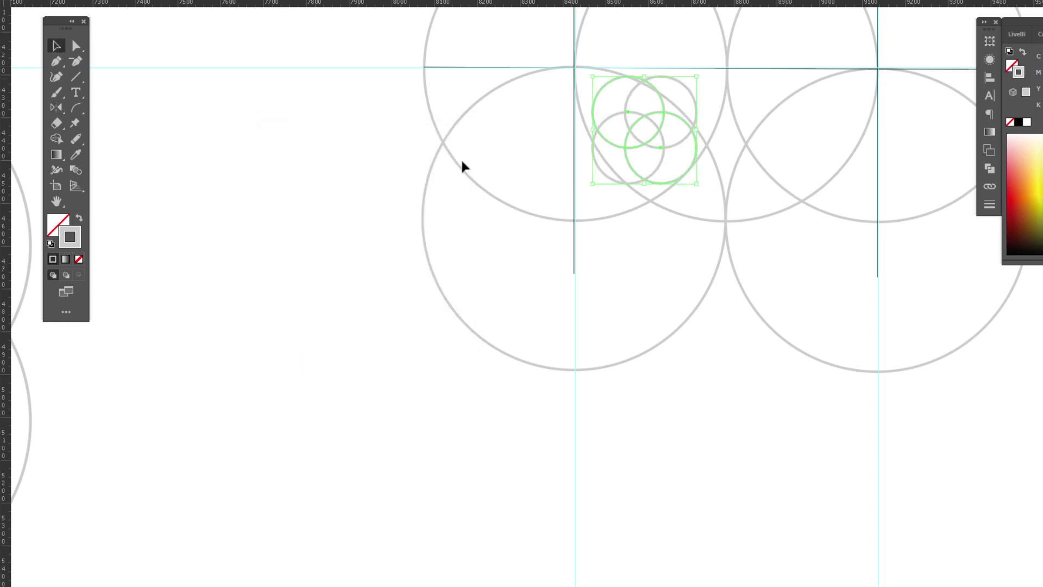
{"action": "left_click_drag", "start_coordinate": [662, 178], "coordinate": [827, 179]}
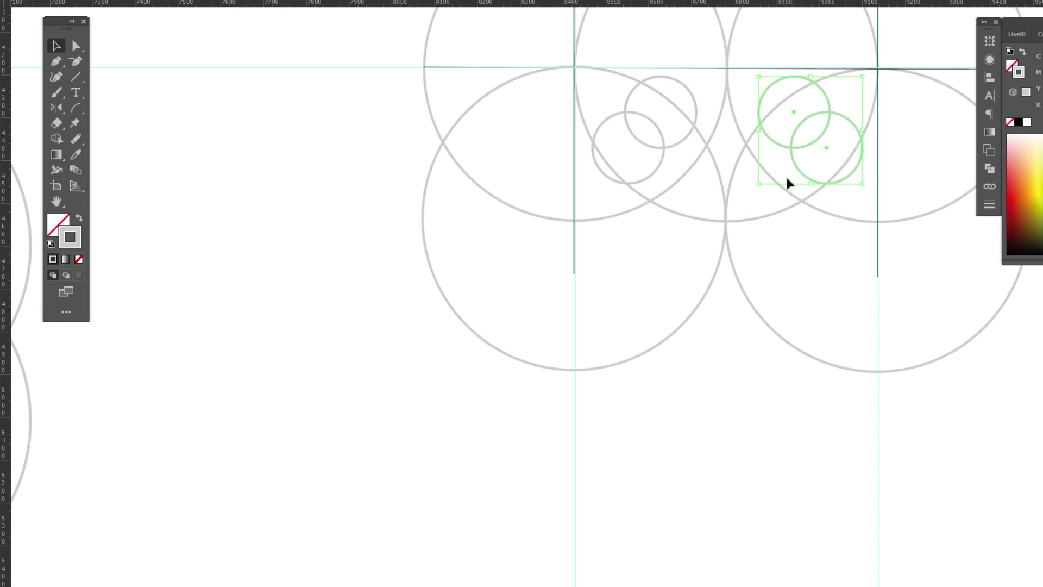
{"action": "key", "text": "f"}
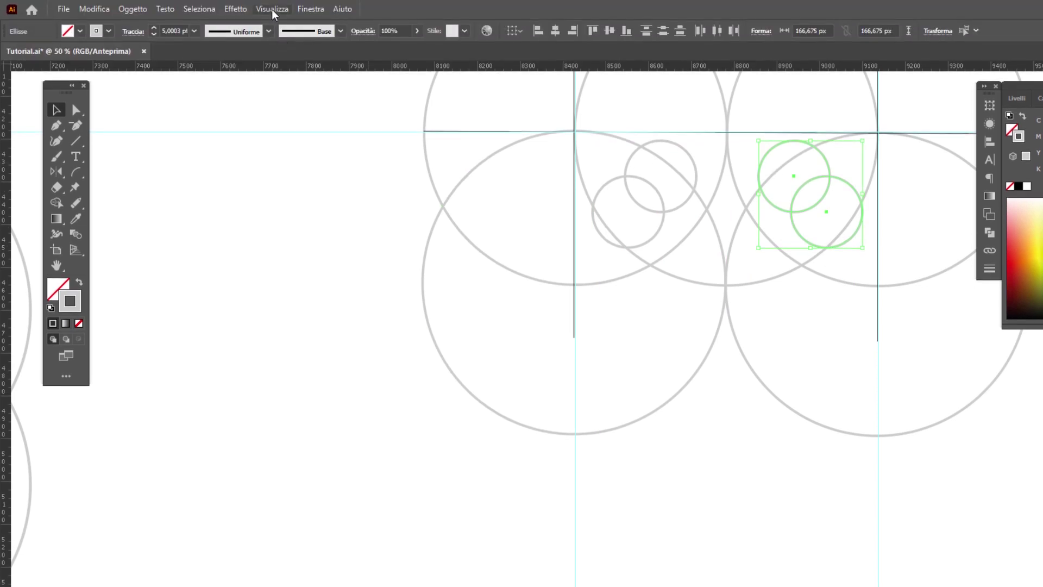
{"action": "left_click", "coordinate": [272, 10]}
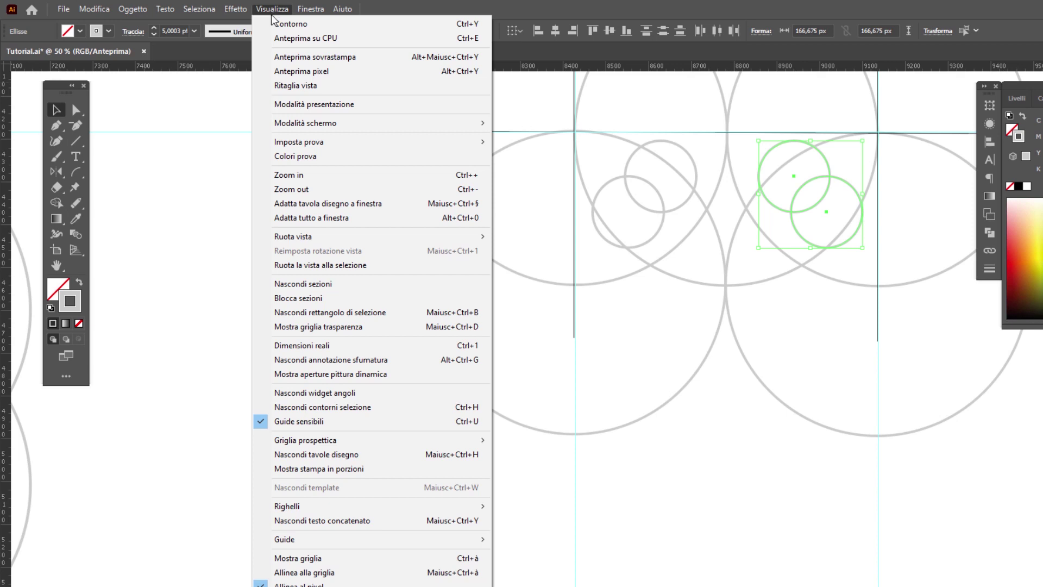
{"action": "left_click", "coordinate": [723, 6]}
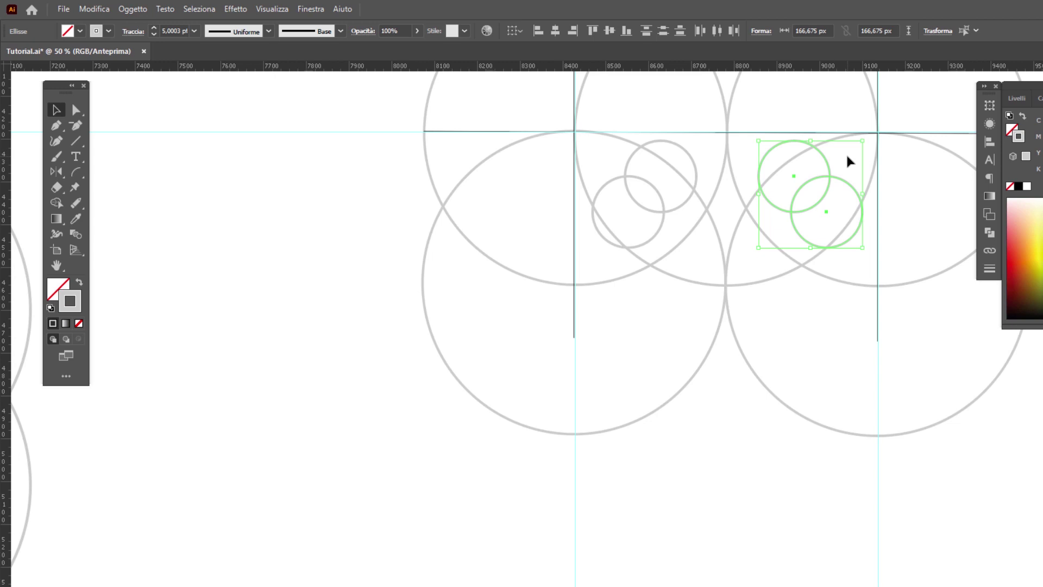
Select the circle grid and merge its regions with Shape Builder into the head, ears and eyes.
{"action": "scroll", "coordinate": [702, 345], "scroll_direction": "down", "scroll_amount": 2}
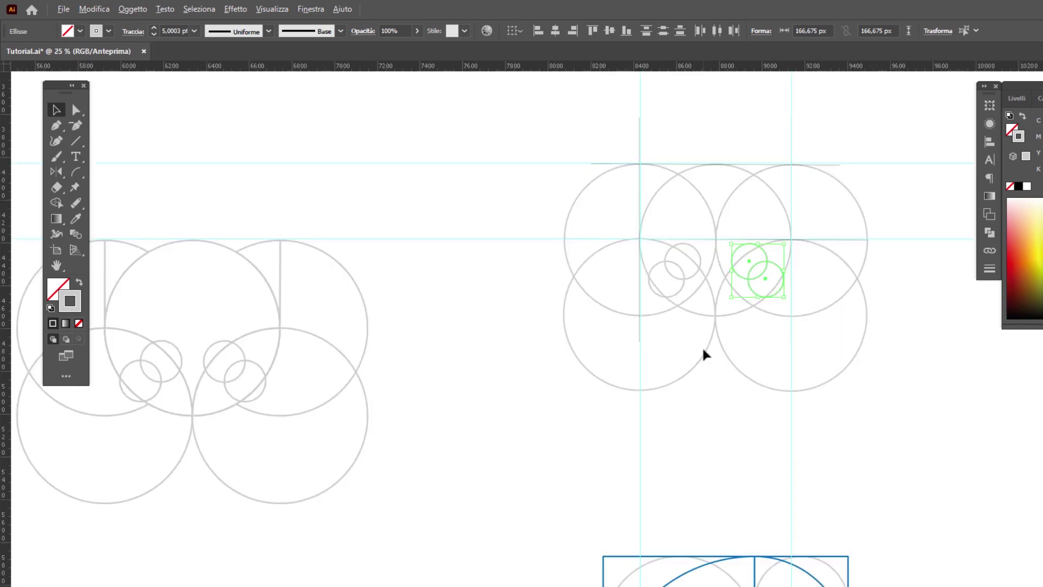
{"action": "left_click_drag", "start_coordinate": [552, 168], "coordinate": [879, 365]}
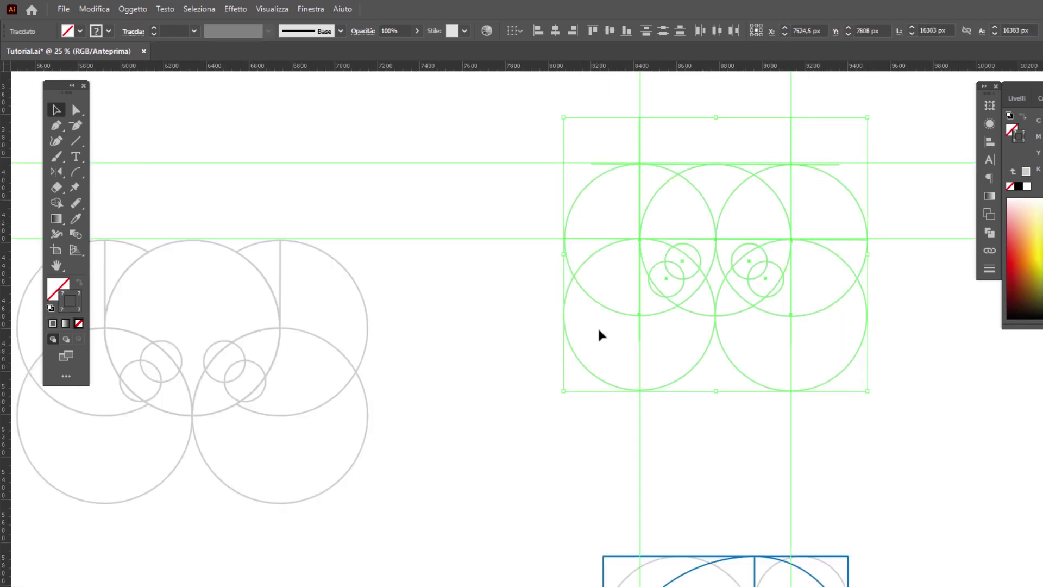
{"action": "key", "text": "shift+m"}
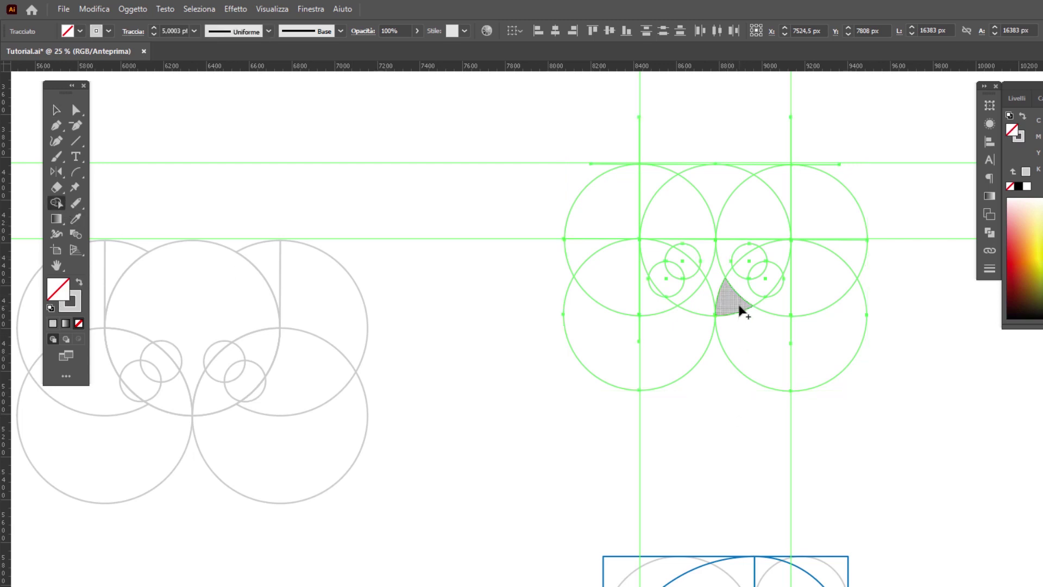
{"action": "left_click", "coordinate": [647, 186]}
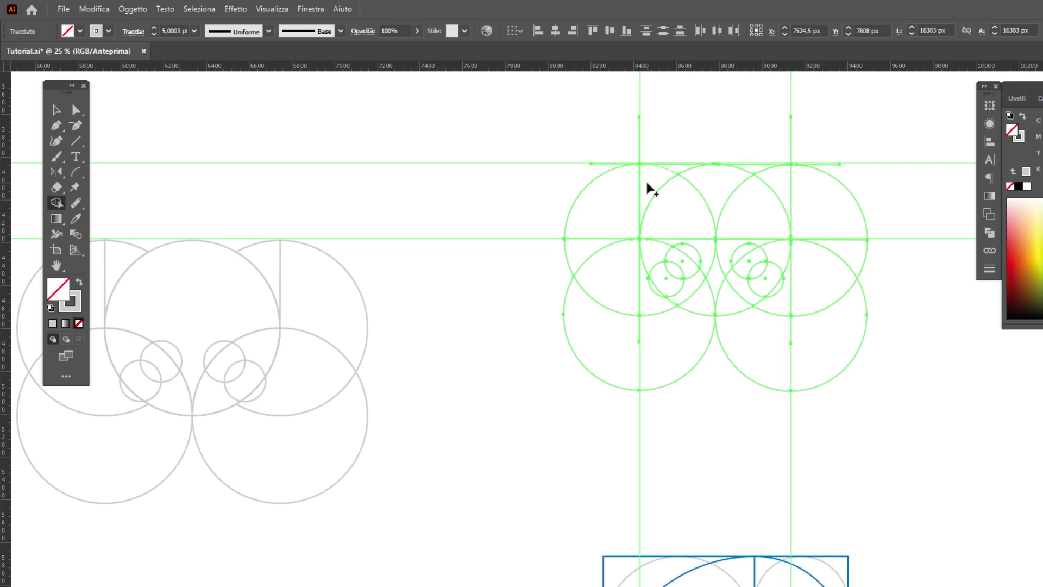
{"action": "left_click", "coordinate": [776, 177]}
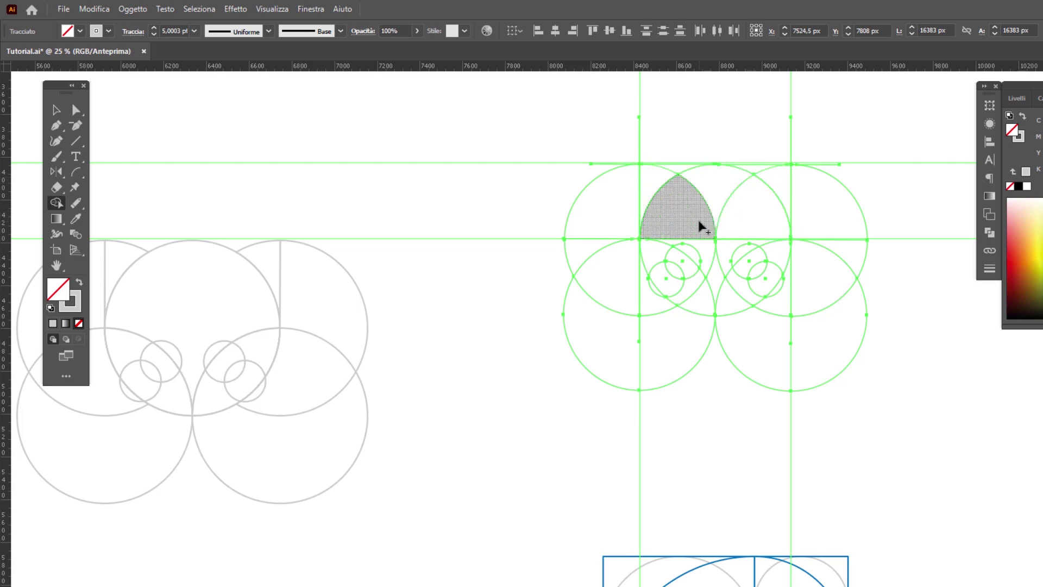
{"action": "left_click_drag", "start_coordinate": [717, 280], "coordinate": [696, 209]}
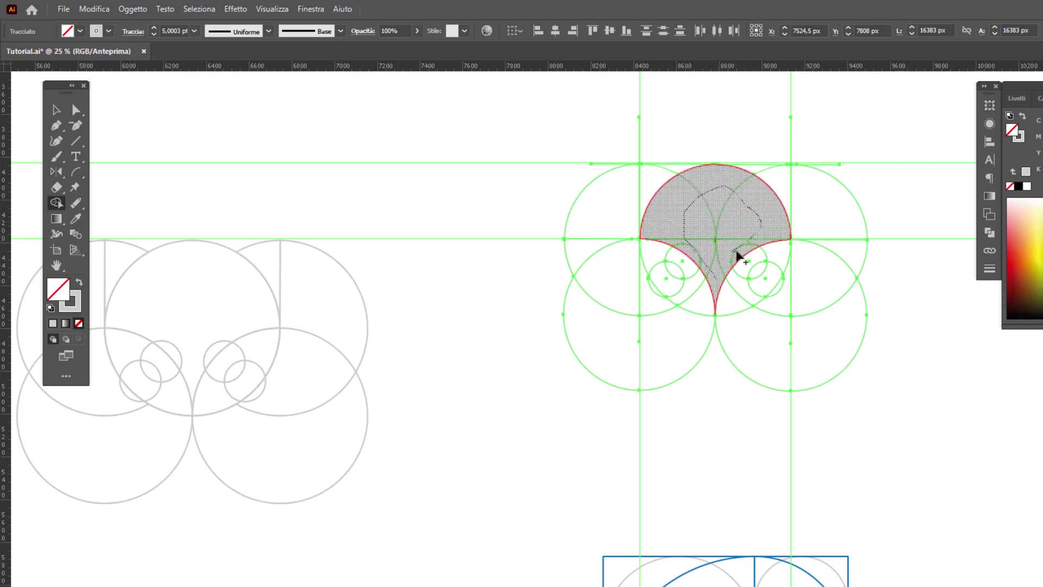
{"action": "left_click_drag", "start_coordinate": [695, 209], "coordinate": [705, 294]}
{"action": "mouse_move", "coordinate": [668, 256]}
{"action": "left_mouse_down"}
{"action": "mouse_move", "coordinate": [695, 275]}
{"action": "mouse_move", "coordinate": [784, 260]}
{"action": "left_mouse_up"}
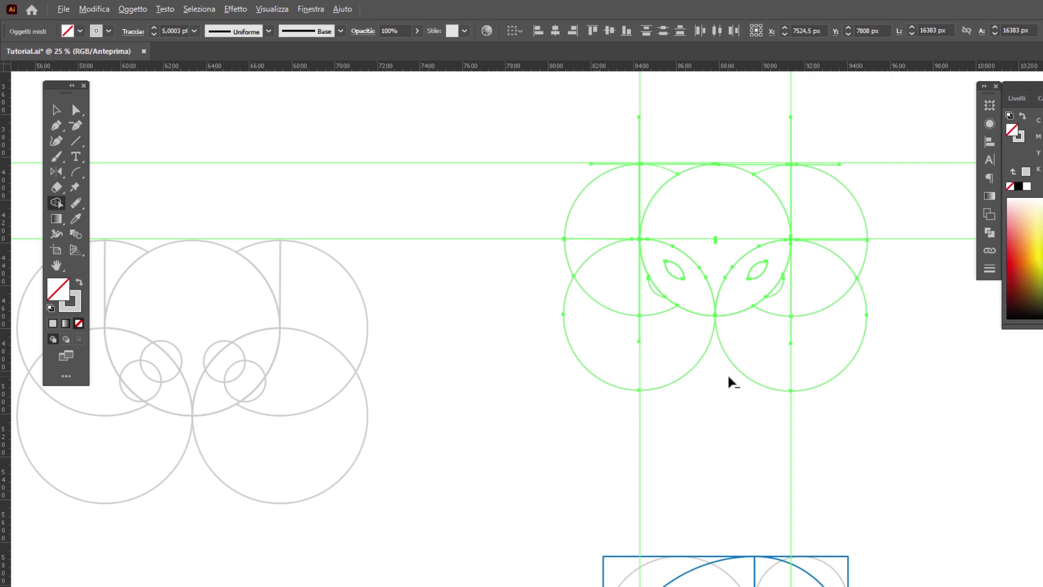
Delete the unused circle regions outside the fox face with Shape Builder.
{"action": "mouse_move", "coordinate": [726, 376]}
{"action": "left_mouse_down"}
{"action": "mouse_move", "coordinate": [649, 291]}
{"action": "mouse_move", "coordinate": [709, 135]}
{"action": "mouse_move", "coordinate": [752, 346]}
{"action": "left_mouse_up"}
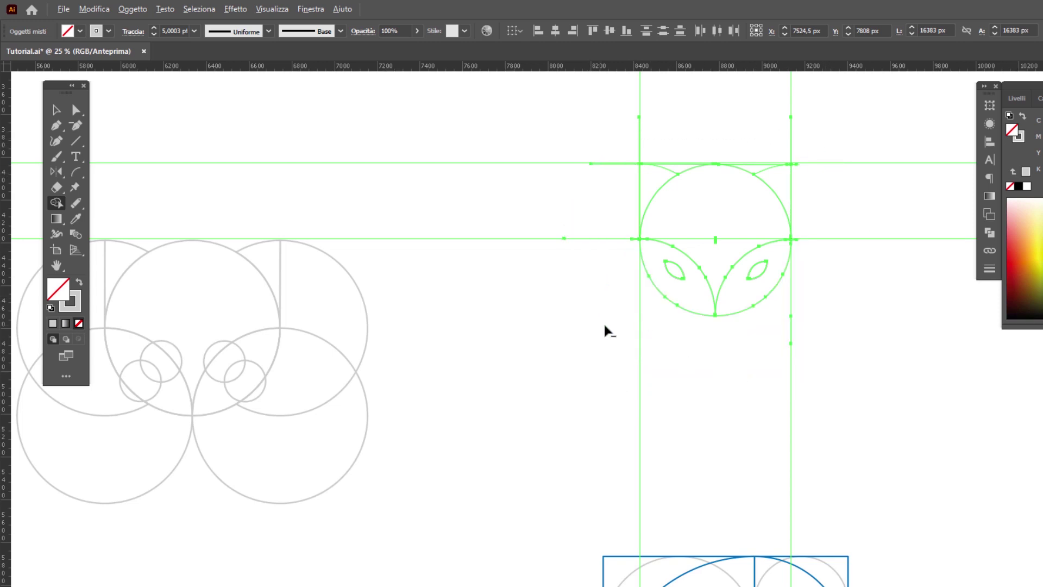
{"action": "left_click_drag", "start_coordinate": [665, 136], "coordinate": [618, 270]}
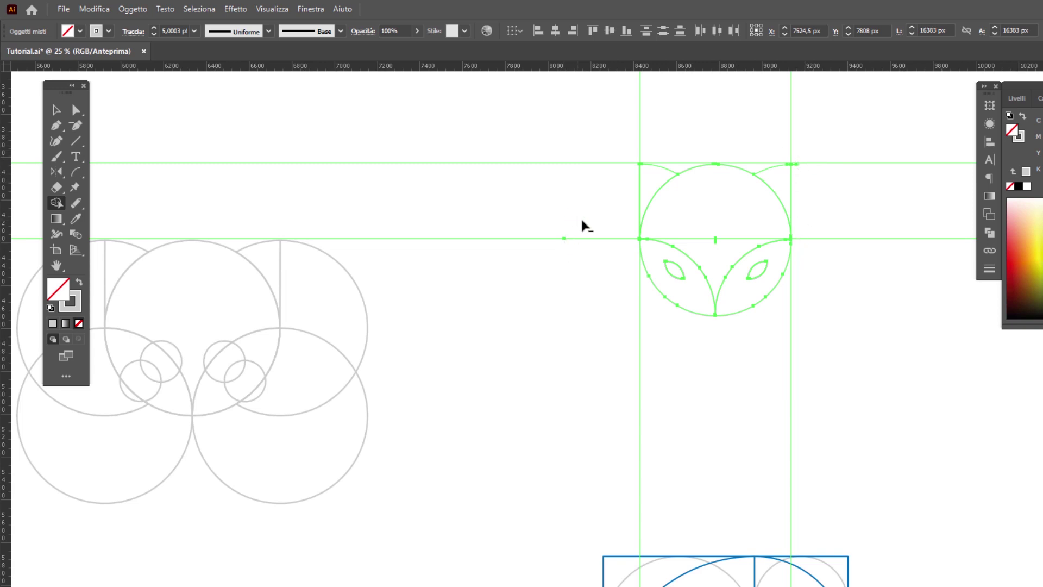
{"action": "scroll", "coordinate": [798, 163], "scroll_direction": "up", "scroll_amount": 4}
{"action": "scroll", "coordinate": [852, 201], "scroll_direction": "down", "scroll_amount": 2}
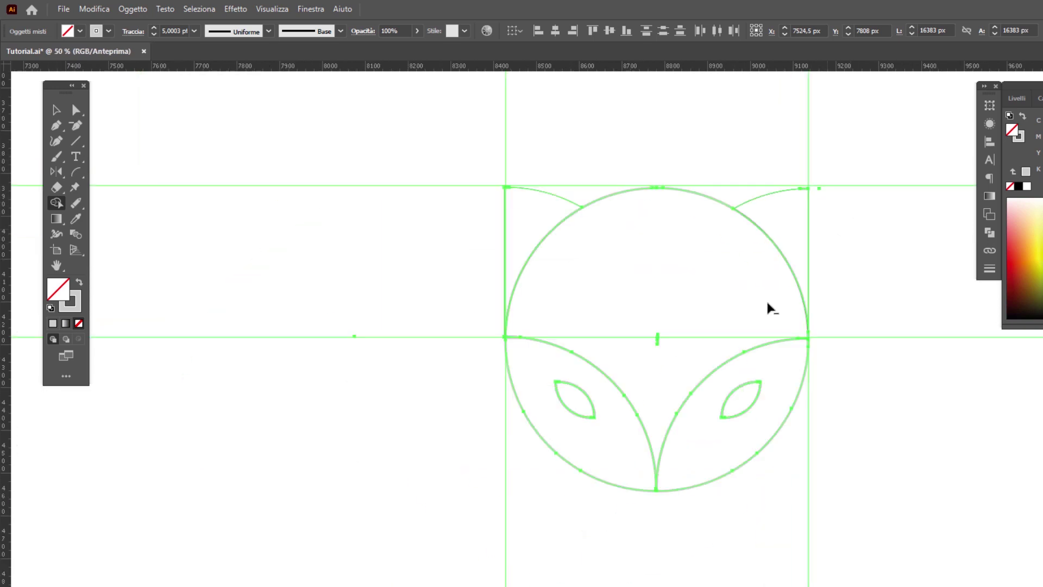
Remove the small tick segment at the centre of the fox face.
{"action": "left_click", "coordinate": [657, 340], "text": "alt"}
{"action": "key", "text": "a"}
{"action": "left_click", "coordinate": [443, 497]}
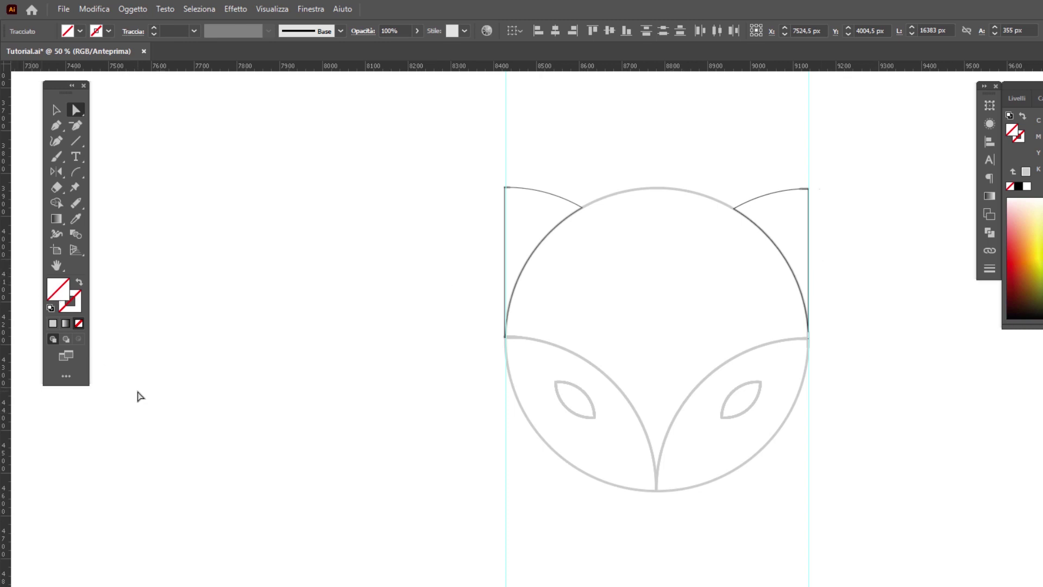
{"action": "scroll", "coordinate": [158, 397], "scroll_direction": "up", "scroll_amount": 2}
Draw a small circle above the fox head and place a copy to its right.
{"action": "left_click_drag", "start_coordinate": [76, 141], "coordinate": [114, 162]}
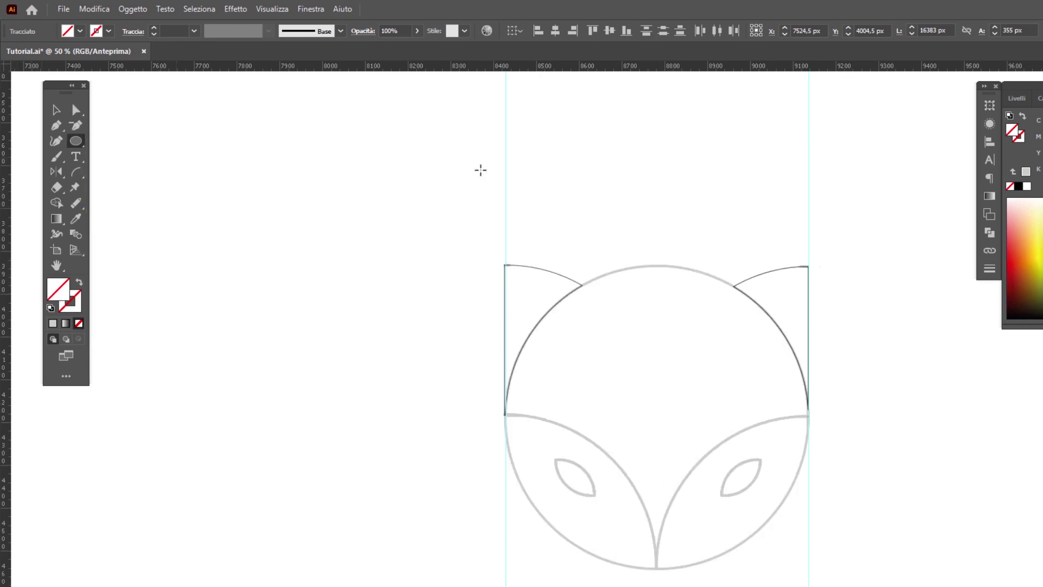
{"action": "left_click_drag", "start_coordinate": [565, 147], "coordinate": [632, 213]}
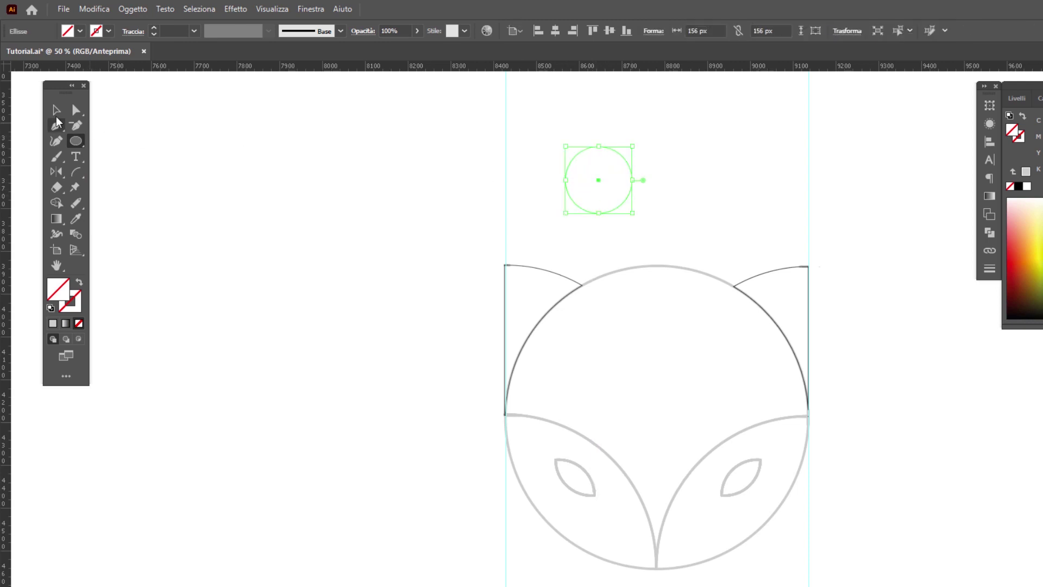
{"action": "left_click", "coordinate": [56, 112]}
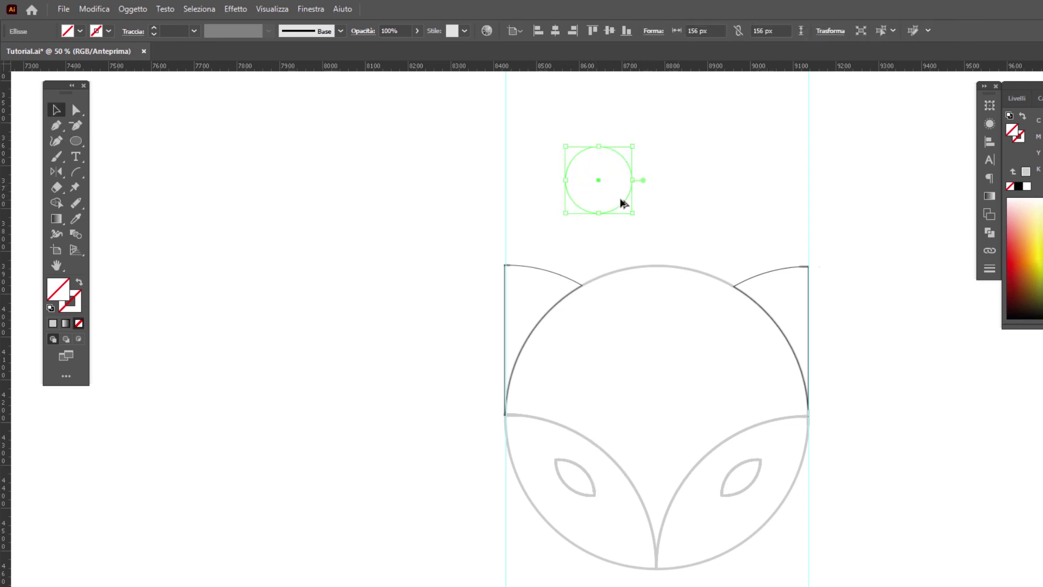
{"action": "left_click_drag", "start_coordinate": [621, 200], "coordinate": [709, 200]}
{"action": "left_click_drag", "start_coordinate": [545, 138], "coordinate": [735, 203]}
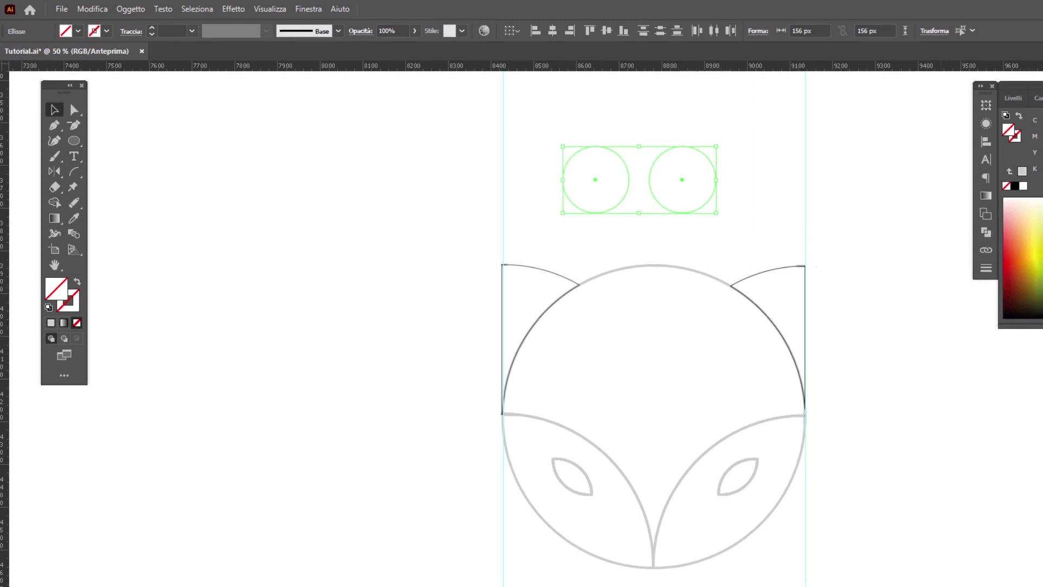
Fill the left circle light blue and the right circle dark blue.
{"action": "left_click", "coordinate": [413, 134]}
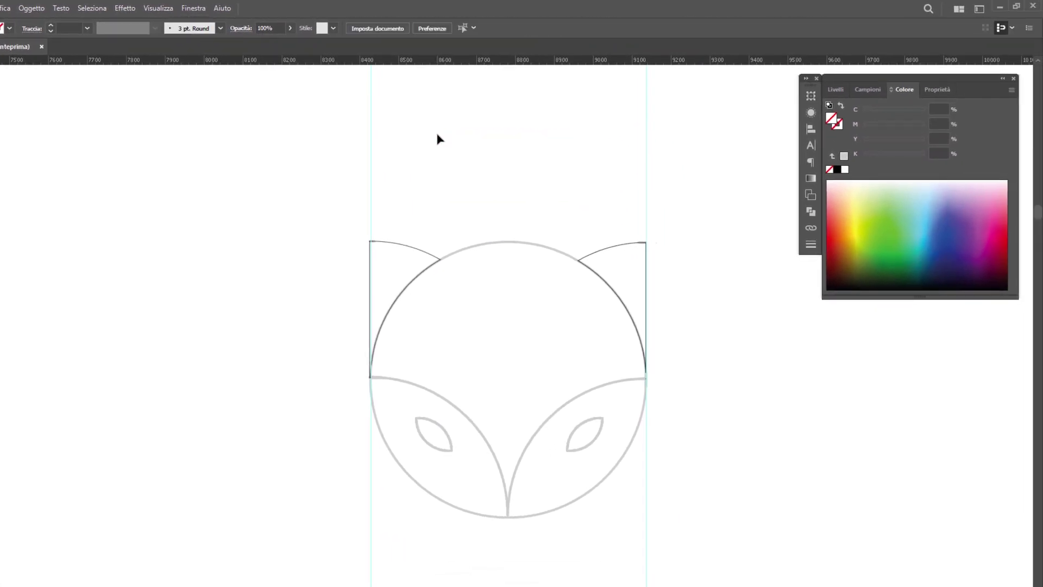
{"action": "left_click", "coordinate": [924, 228]}
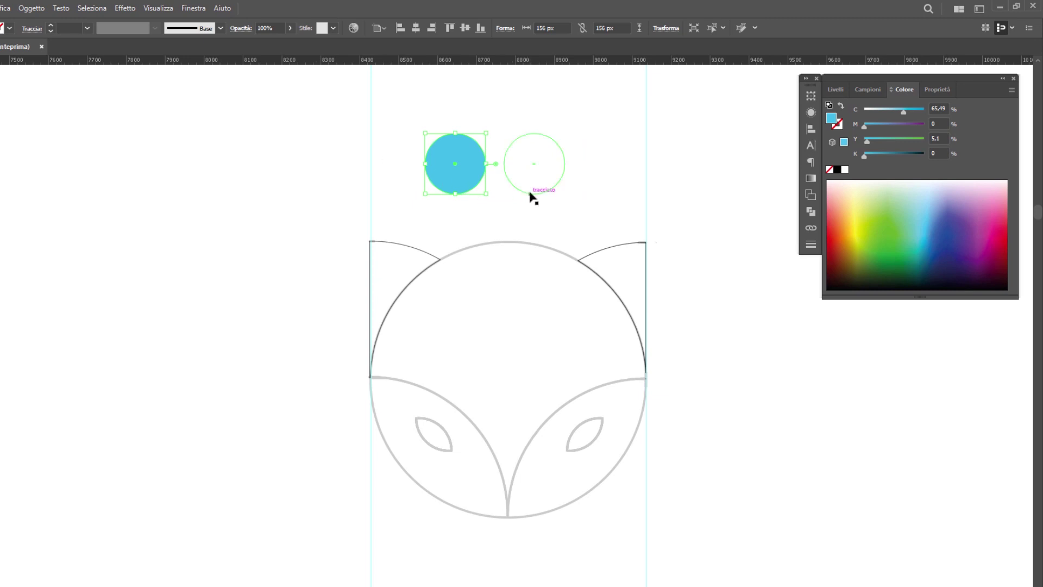
{"action": "left_click", "coordinate": [532, 194]}
{"action": "left_click", "coordinate": [939, 227]}
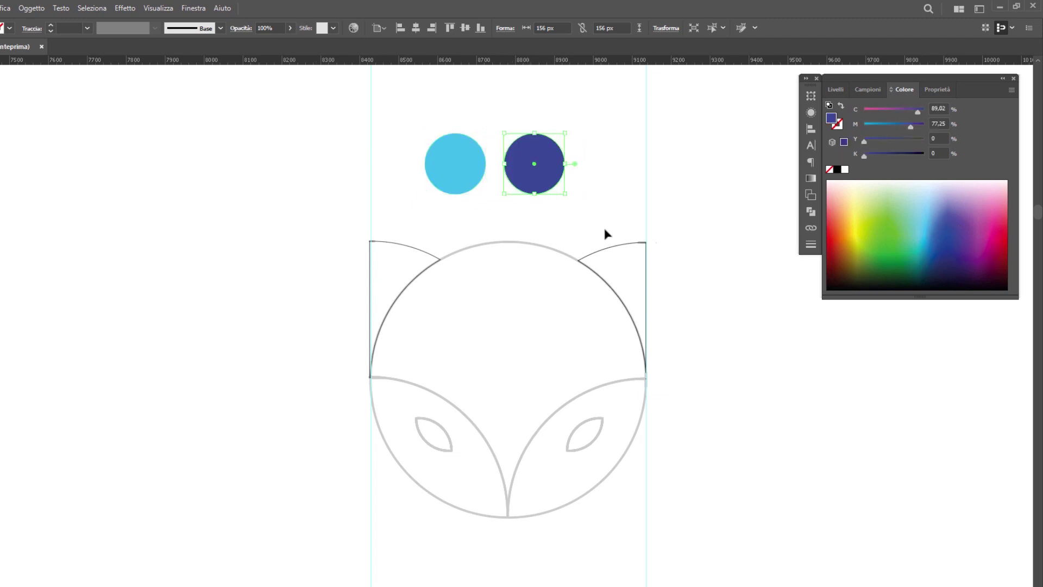
{"action": "left_click", "coordinate": [484, 244]}
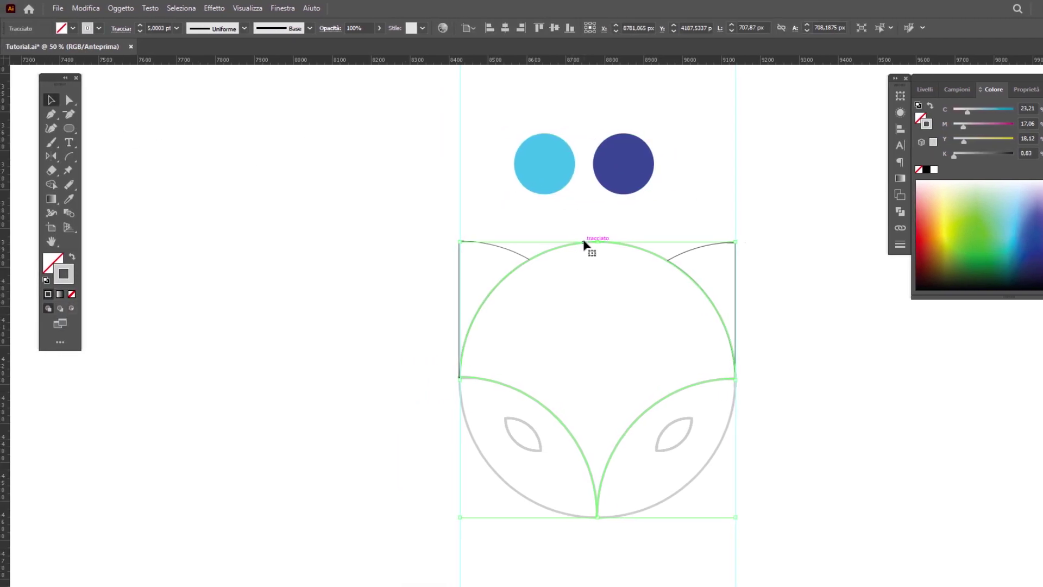
Remove the outline's stroke and fill the fox head dark blue with the Eyedropper.
{"action": "left_click", "coordinate": [72, 294]}
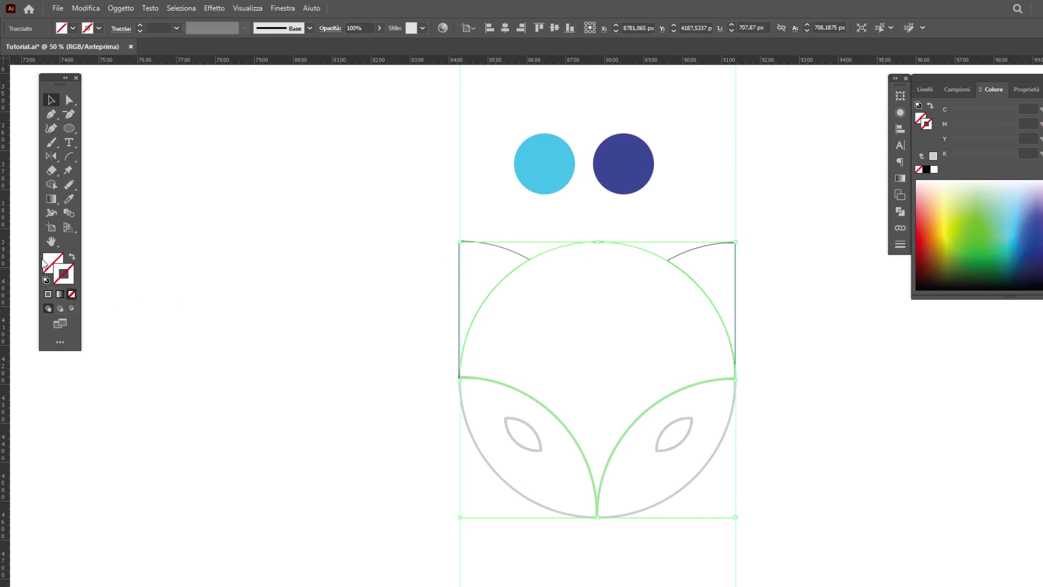
{"action": "left_click", "coordinate": [49, 263]}
{"action": "left_click", "coordinate": [69, 199]}
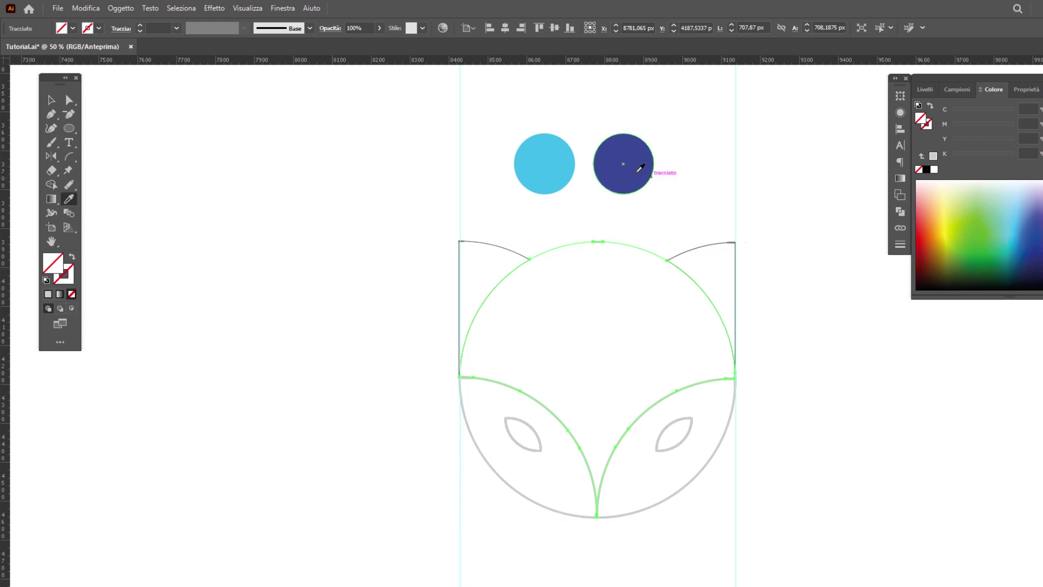
{"action": "left_click", "coordinate": [624, 163]}
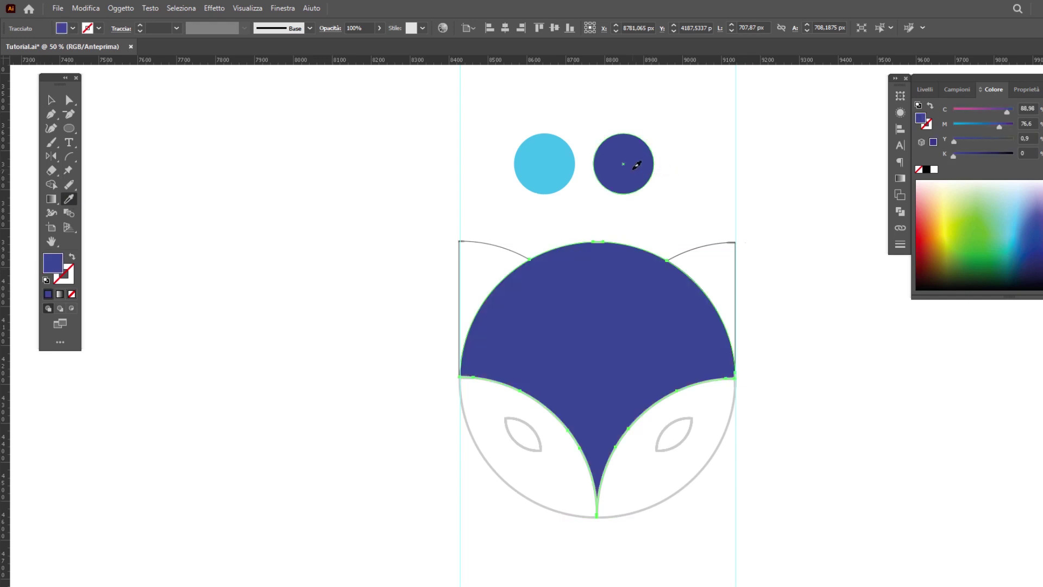
Fill both ear pieces light blue, sampled from a circle with the Eyedropper.
{"action": "left_click", "coordinate": [493, 245]}
{"action": "left_click", "coordinate": [714, 244], "text": "shift"}
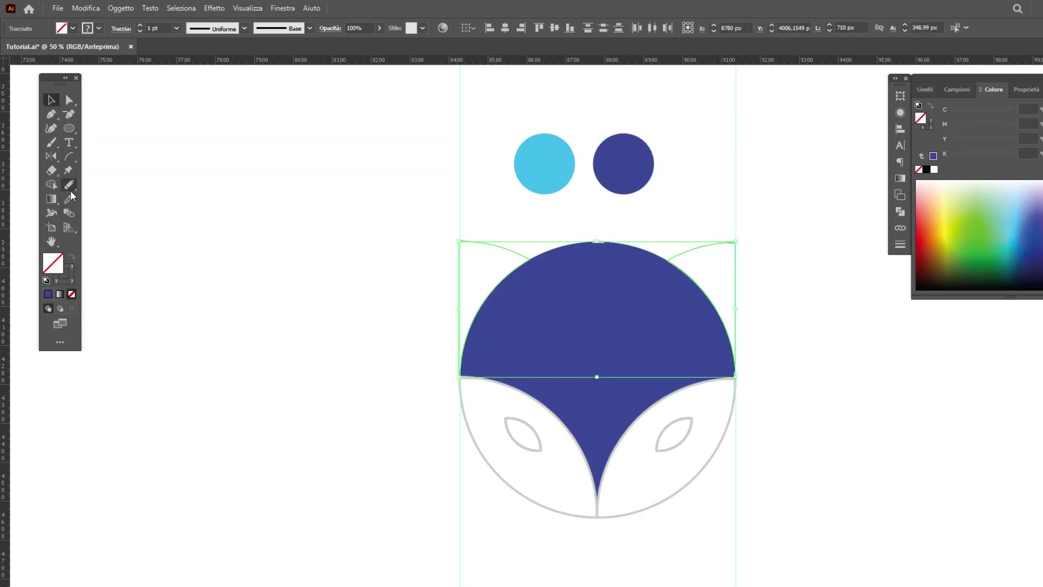
{"action": "left_click", "coordinate": [69, 199]}
{"action": "left_click", "coordinate": [543, 155]}
{"action": "key", "text": "v"}
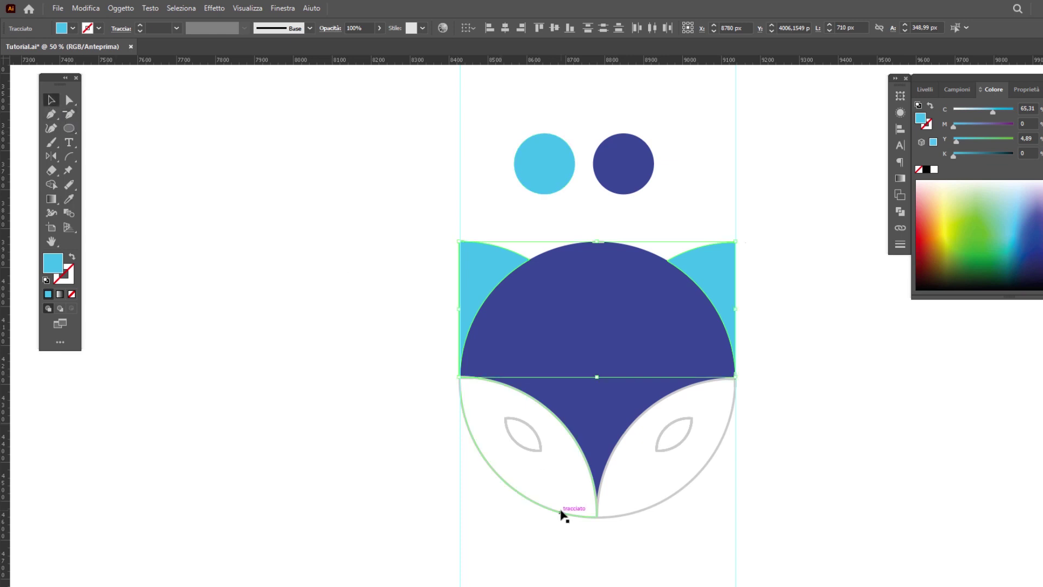
Fill the lower cheek pieces grey with no stroke.
{"action": "left_click", "coordinate": [562, 514]}
{"action": "left_click", "coordinate": [651, 507], "text": "shift"}
{"action": "left_click", "coordinate": [72, 256]}
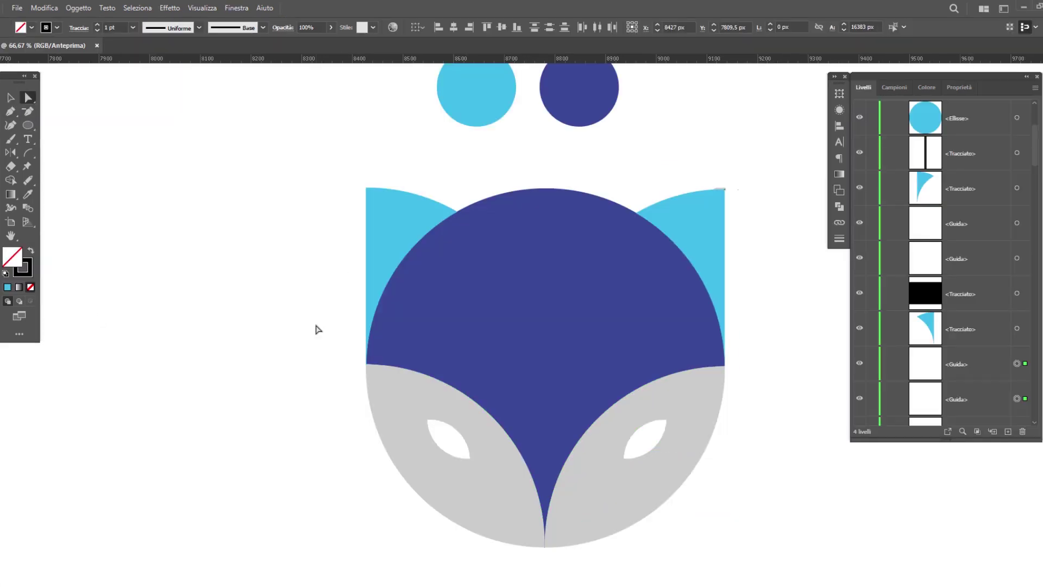
Marquee-select all the fox shapes and group them with Ctrl+G.
{"action": "key", "text": "v"}
{"action": "left_click_drag", "start_coordinate": [327, 187], "coordinate": [800, 490]}
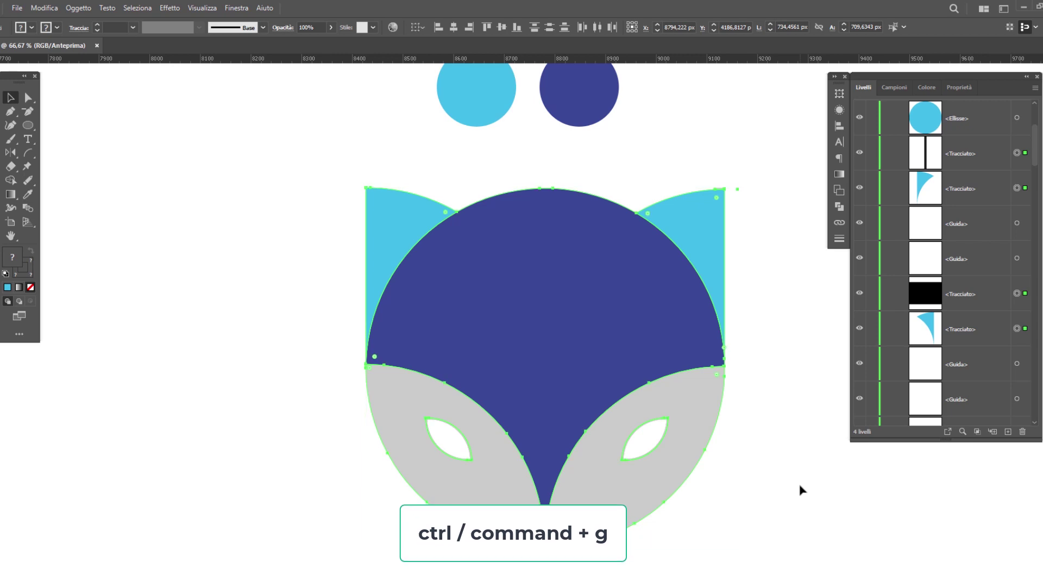
{"action": "key", "text": "ctrl+g"}
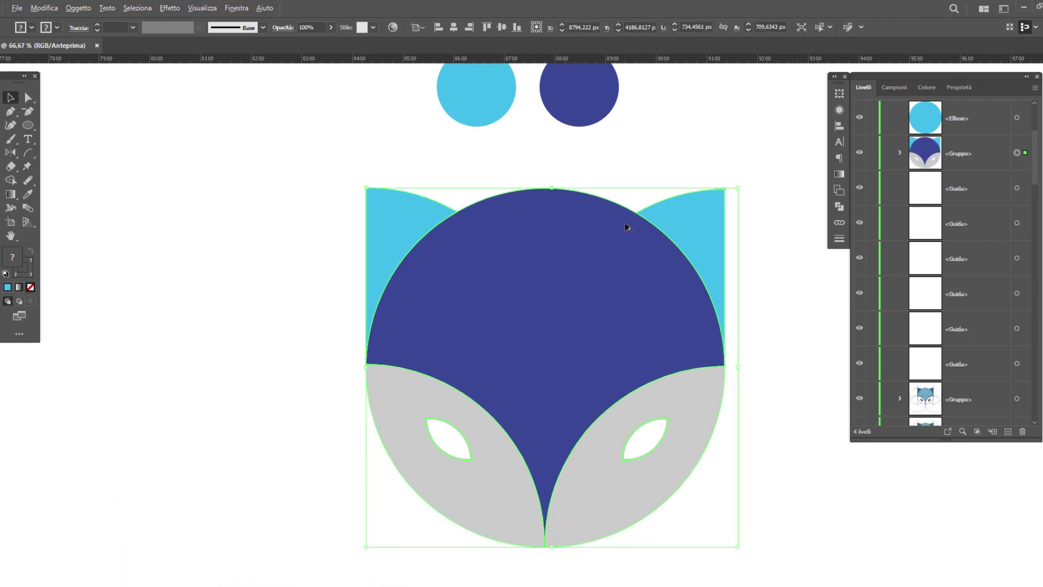
Drag the fox group into the golden rectangle's largest square and nudge it left to align.
{"action": "scroll", "coordinate": [625, 226], "scroll_direction": "down", "scroll_amount": 4, "text": "alt"}
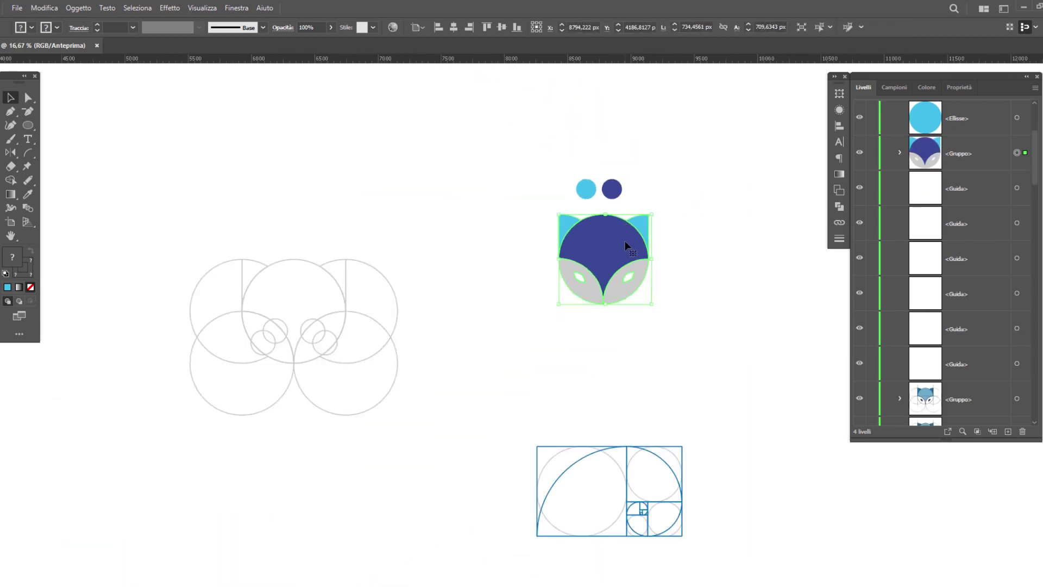
{"action": "mouse_move", "coordinate": [625, 268]}
{"action": "left_mouse_down"}
{"action": "mouse_move", "coordinate": [618, 396]}
{"action": "mouse_move", "coordinate": [603, 446]}
{"action": "mouse_move", "coordinate": [610, 530]}
{"action": "left_mouse_up"}
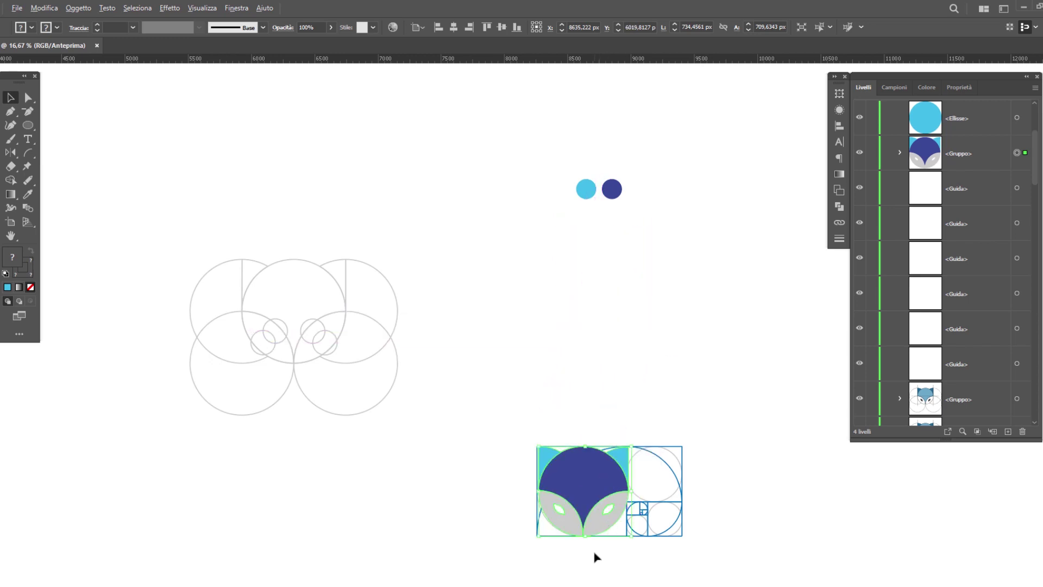
{"action": "scroll", "coordinate": [596, 554], "scroll_direction": "up", "scroll_amount": 3, "text": "alt"}
{"action": "left_click_drag", "start_coordinate": [629, 317], "coordinate": [628, 317]}
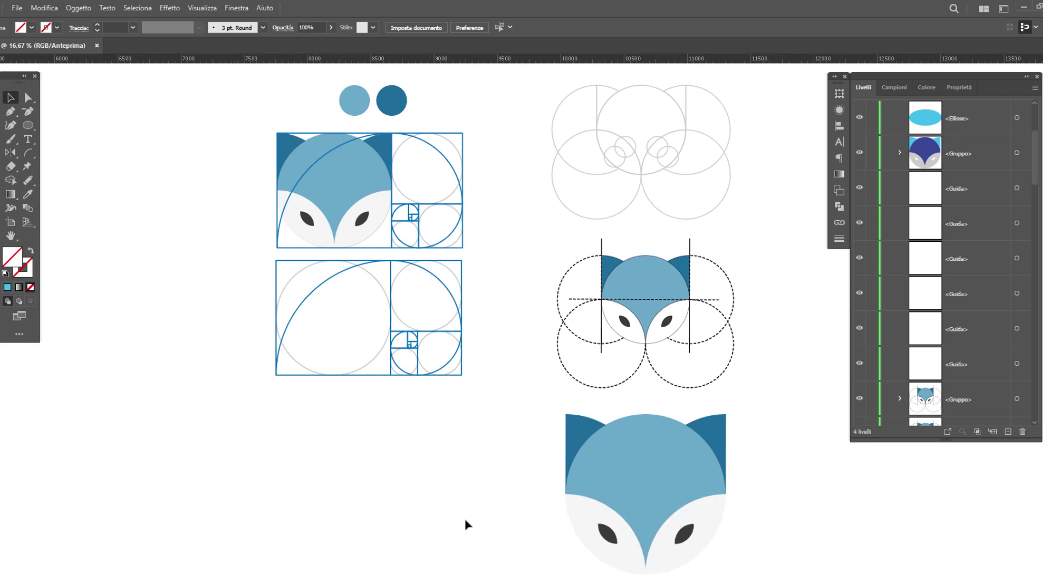
{"action": "left_click", "coordinate": [453, 273]}
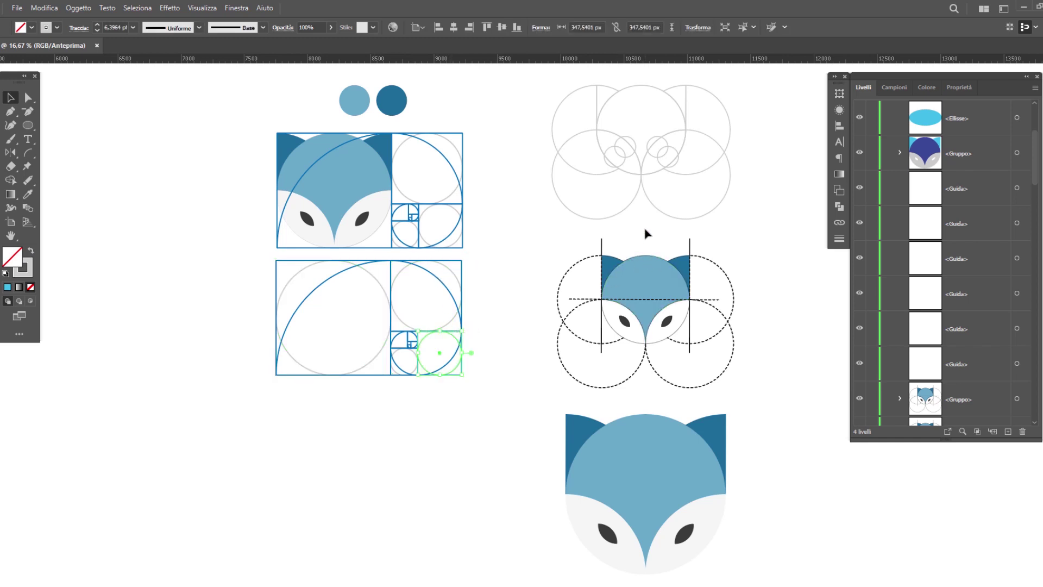
{"action": "left_click", "coordinate": [697, 132]}
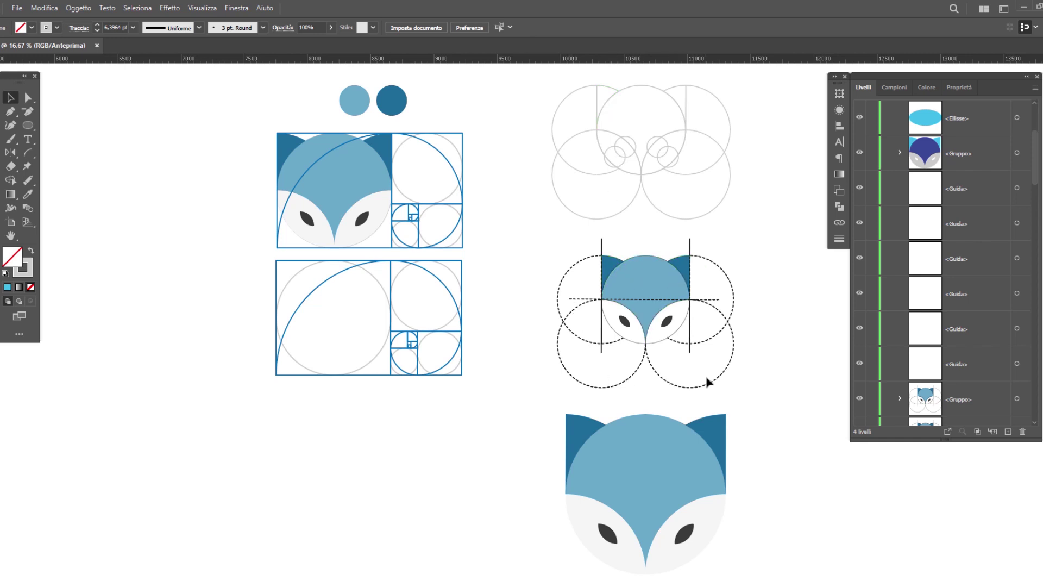
{"action": "scroll", "coordinate": [733, 358], "scroll_direction": "down", "scroll_amount": 1}
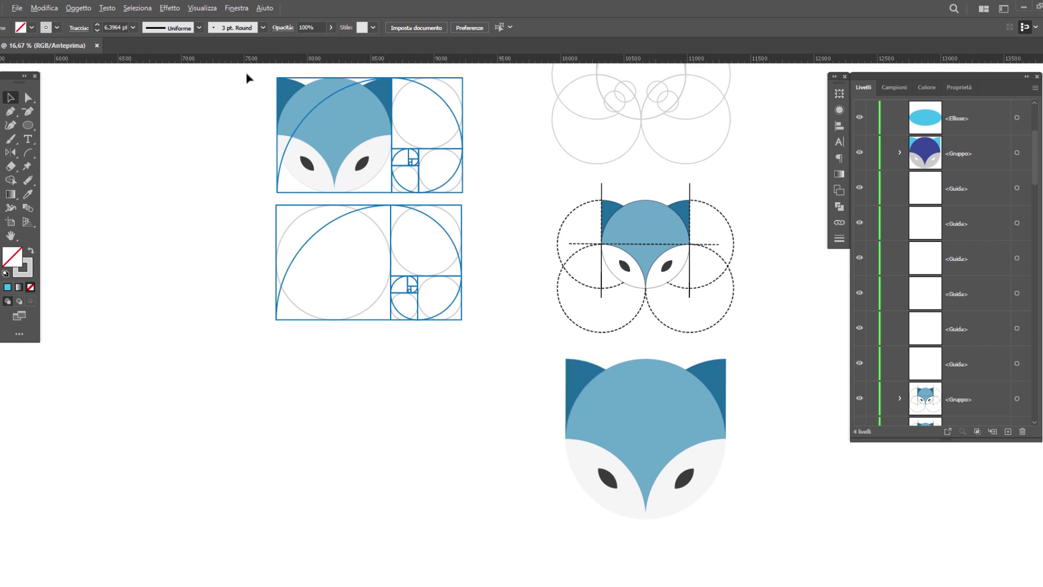
{"action": "scroll", "coordinate": [247, 77], "scroll_direction": "up", "scroll_amount": 3}
{"action": "scroll", "coordinate": [424, 268], "scroll_direction": "right", "scroll_amount": 1}
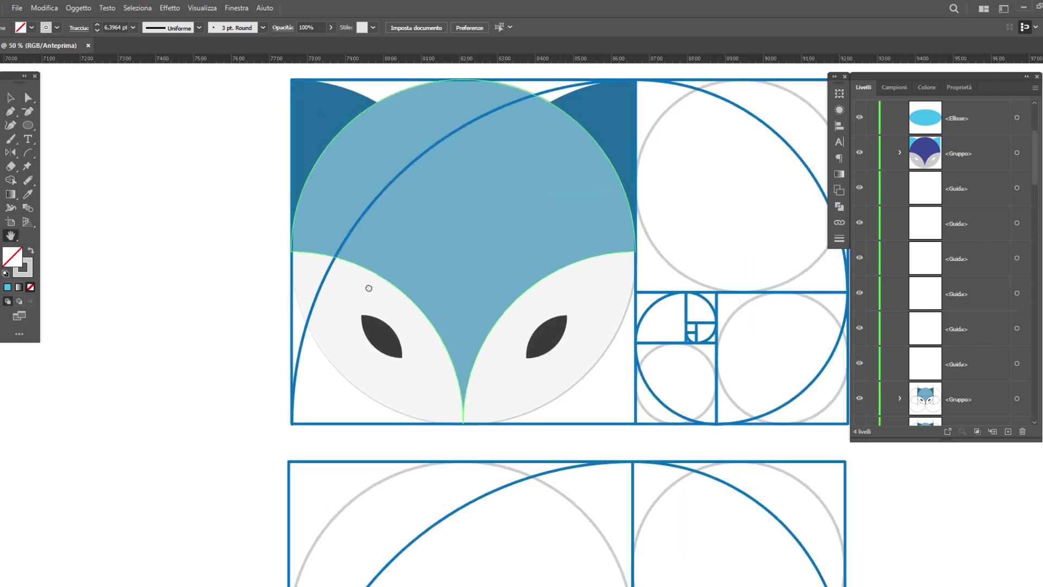
{"action": "scroll", "coordinate": [366, 288], "scroll_direction": "right", "scroll_amount": 4}
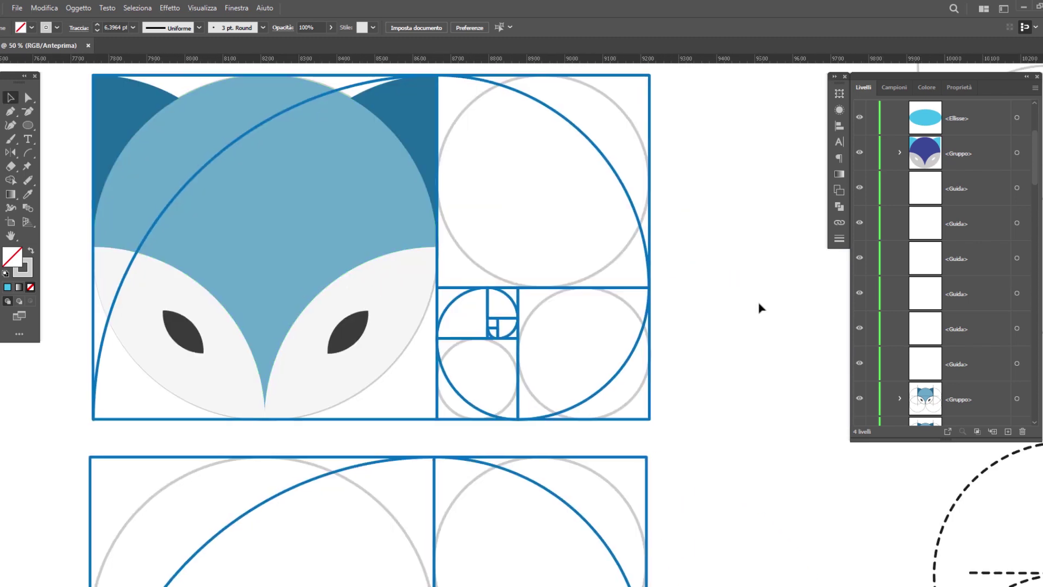